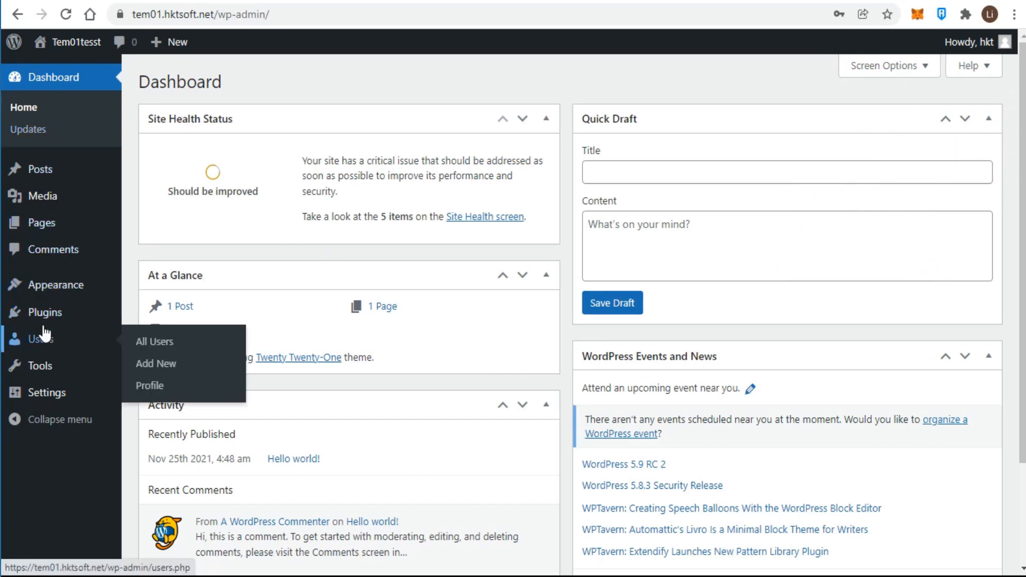
Find the Yoast SEO plugin in the WordPress plugin directory, then install and activate it.
{"action": "mouse_move", "coordinate": [49, 323]}
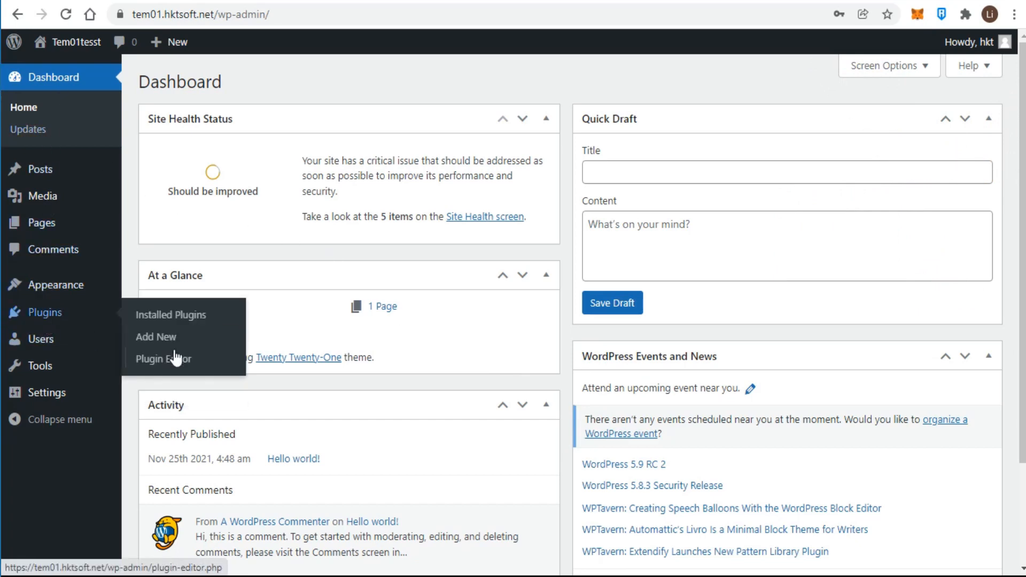
{"action": "left_click", "coordinate": [151, 339]}
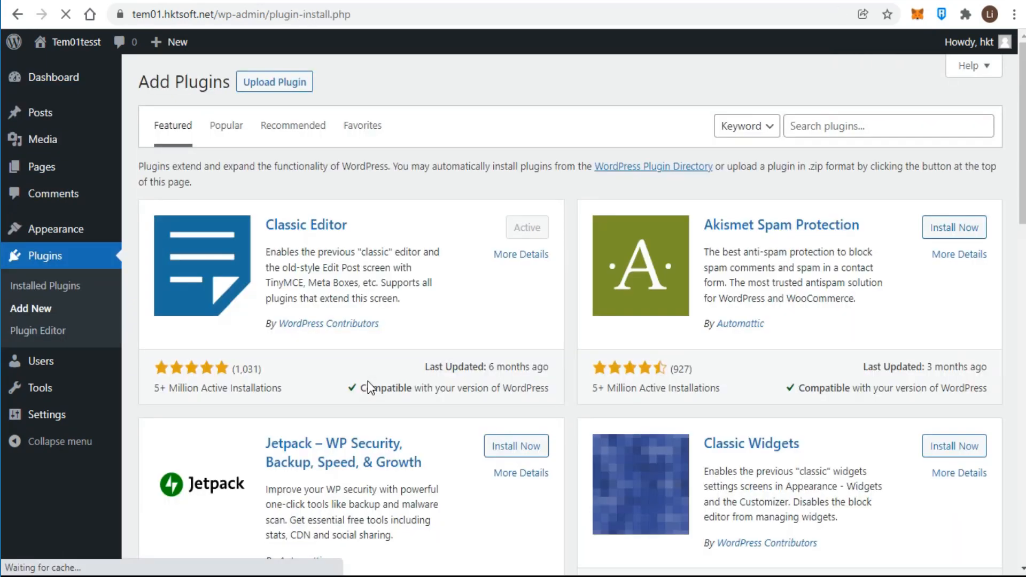
{"action": "left_click", "coordinate": [804, 123]}
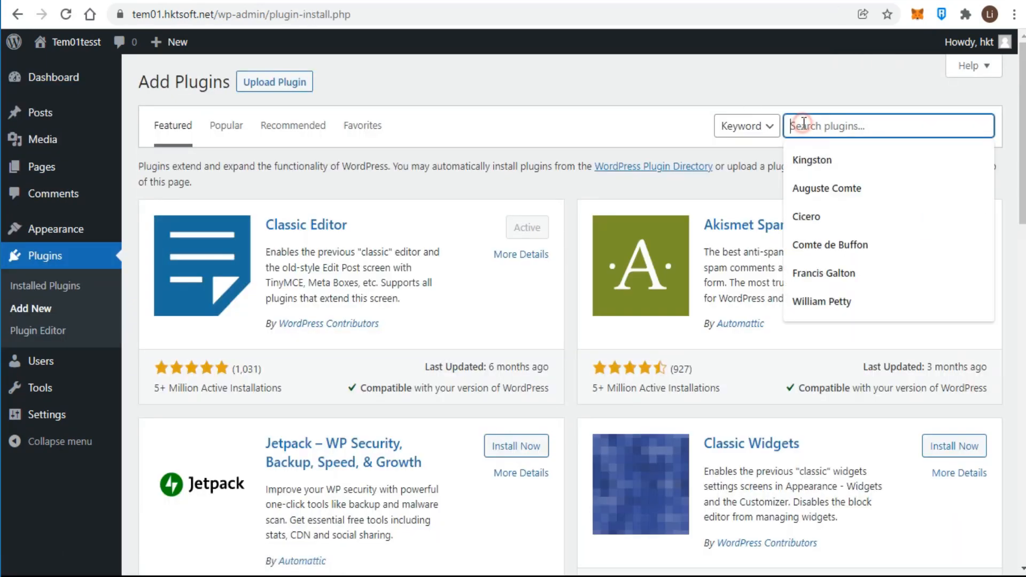
{"action": "type", "text": "Yoast SEO"}
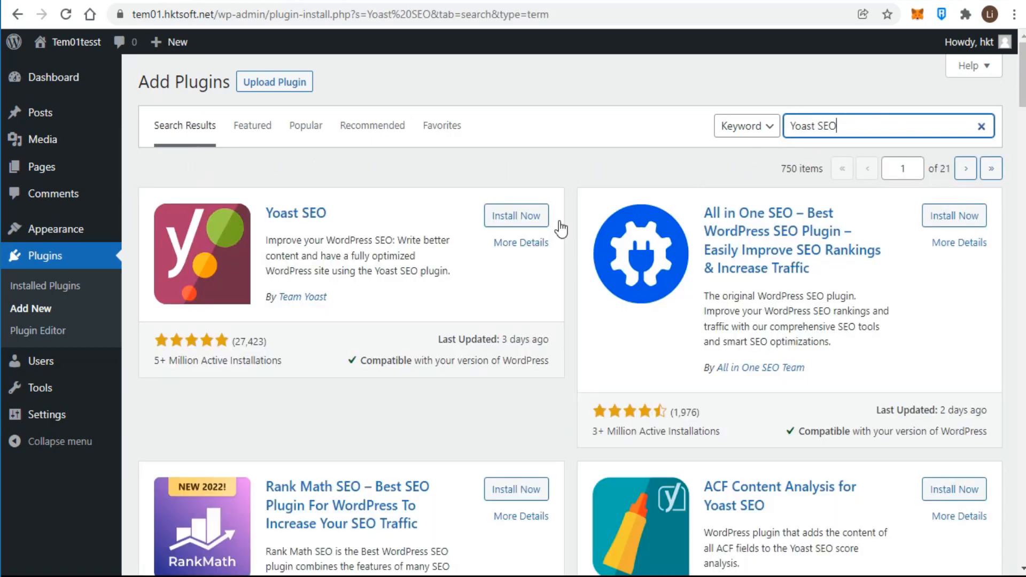
{"action": "left_click", "coordinate": [505, 218]}
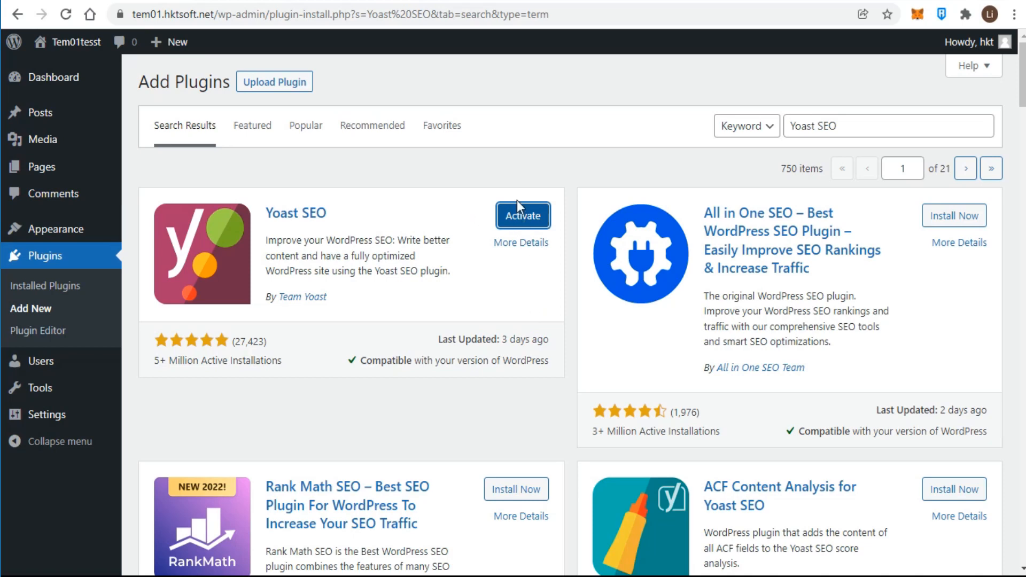
{"action": "left_click", "coordinate": [515, 214]}
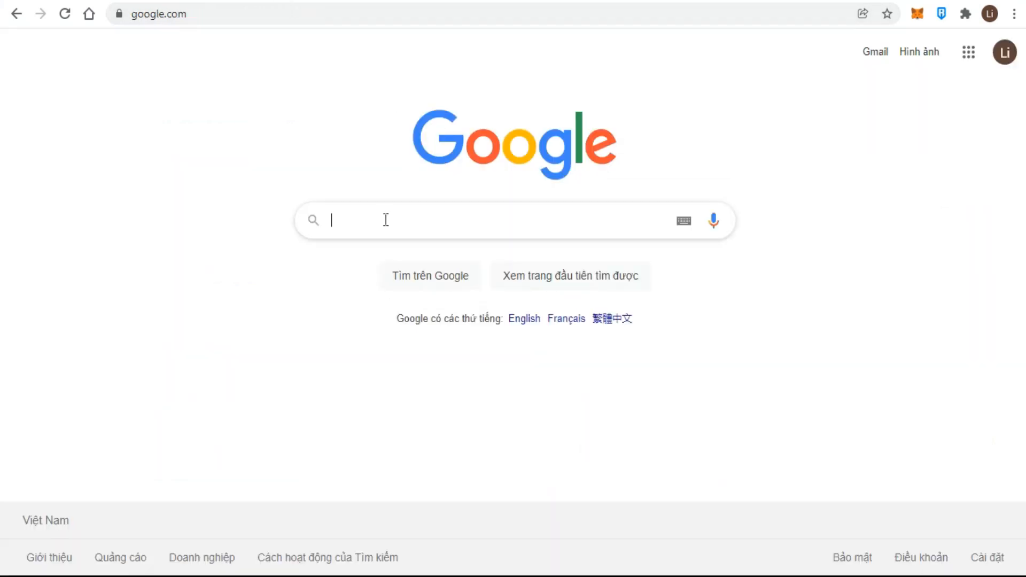
Search Google for Yoast SEO, open the plugin's page on yoast.com and download the free version.
{"action": "type", "text": "Yoast SEO"}
{"action": "key", "text": "Return"}
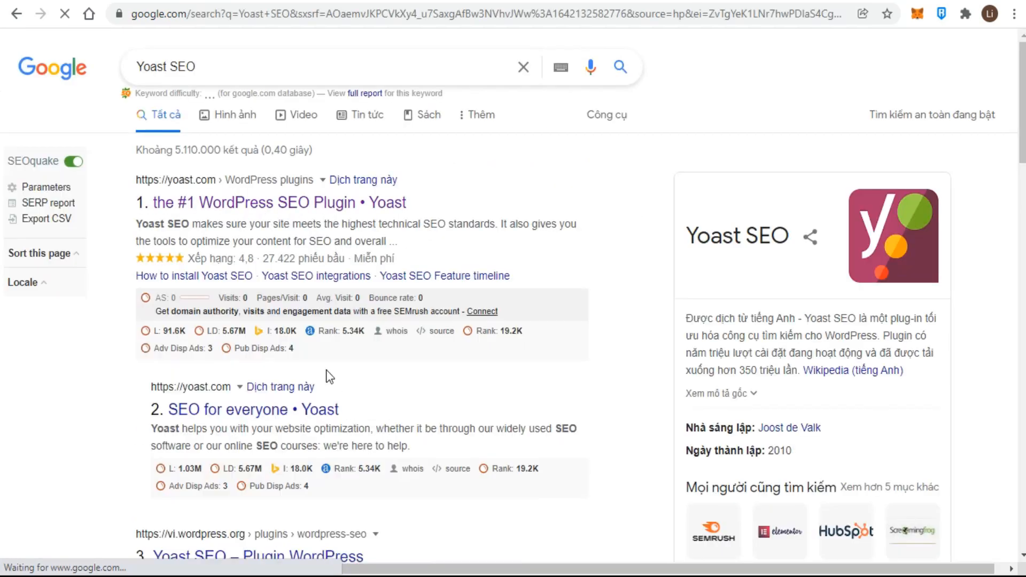
{"action": "left_click", "coordinate": [259, 202]}
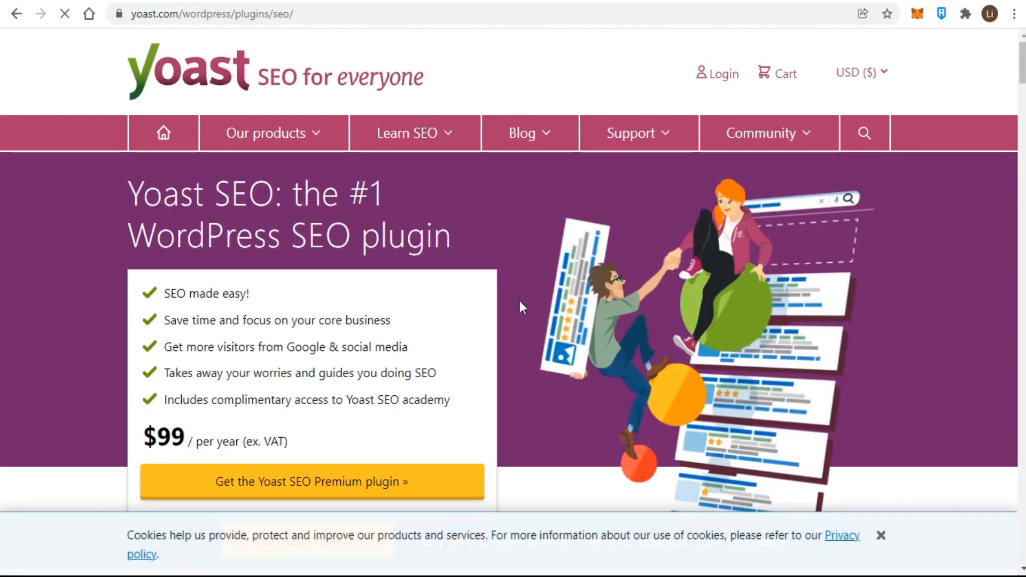
{"action": "scroll", "coordinate": [520, 303], "scroll_direction": "down", "scroll_amount": 15}
{"action": "scroll", "coordinate": [521, 307], "scroll_direction": "down", "scroll_amount": 5}
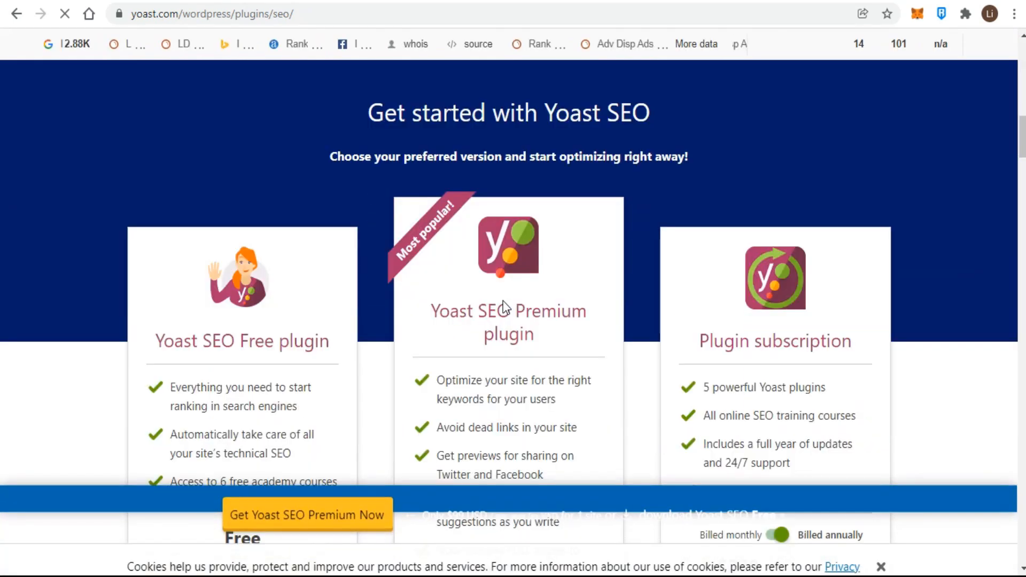
{"action": "left_click", "coordinate": [223, 380]}
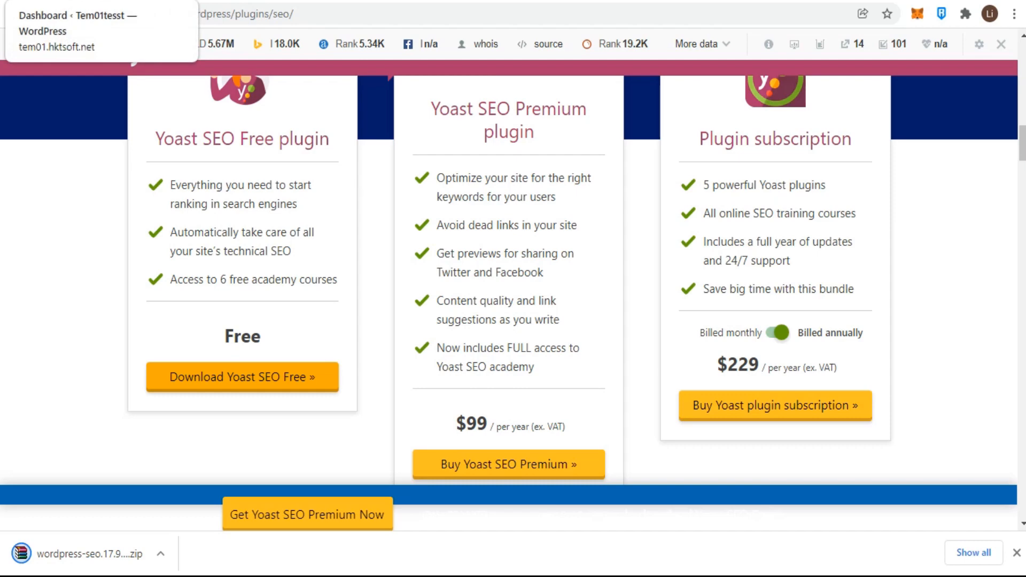
Back in the WordPress dashboard, upload wordpress-seo.17.9 (1).zip from the Downloads folder as a new plugin and install it.
{"action": "left_click", "coordinate": [80, 2]}
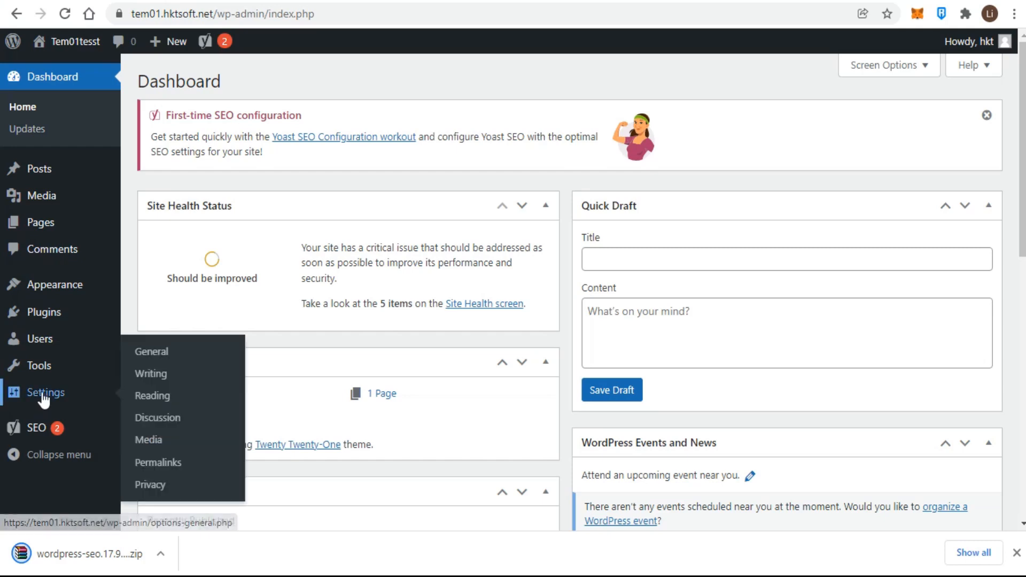
{"action": "scroll", "coordinate": [10, 392], "scroll_direction": "down", "scroll_amount": 1}
{"action": "mouse_move", "coordinate": [56, 321]}
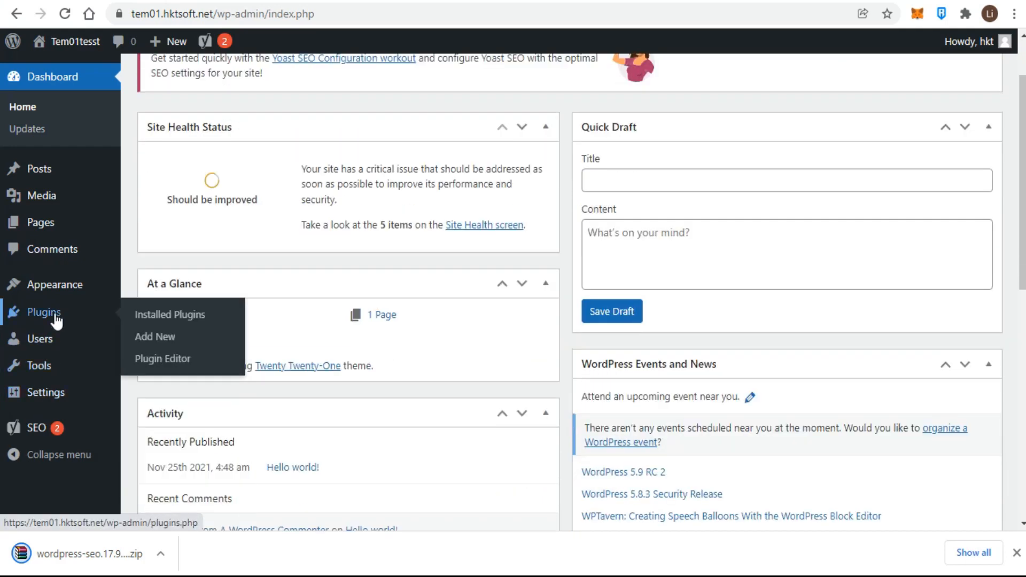
{"action": "left_click", "coordinate": [153, 340]}
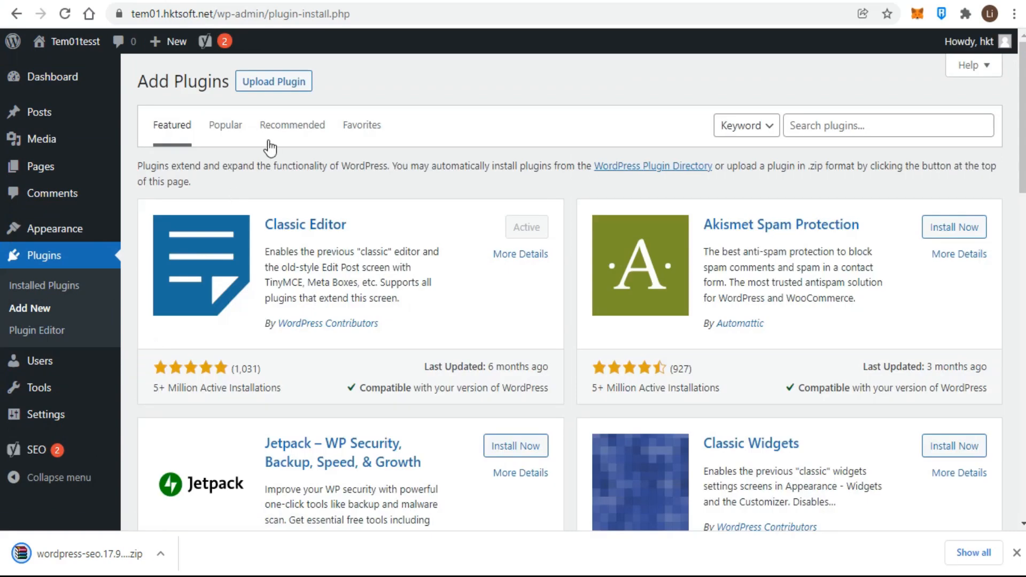
{"action": "left_click", "coordinate": [275, 84]}
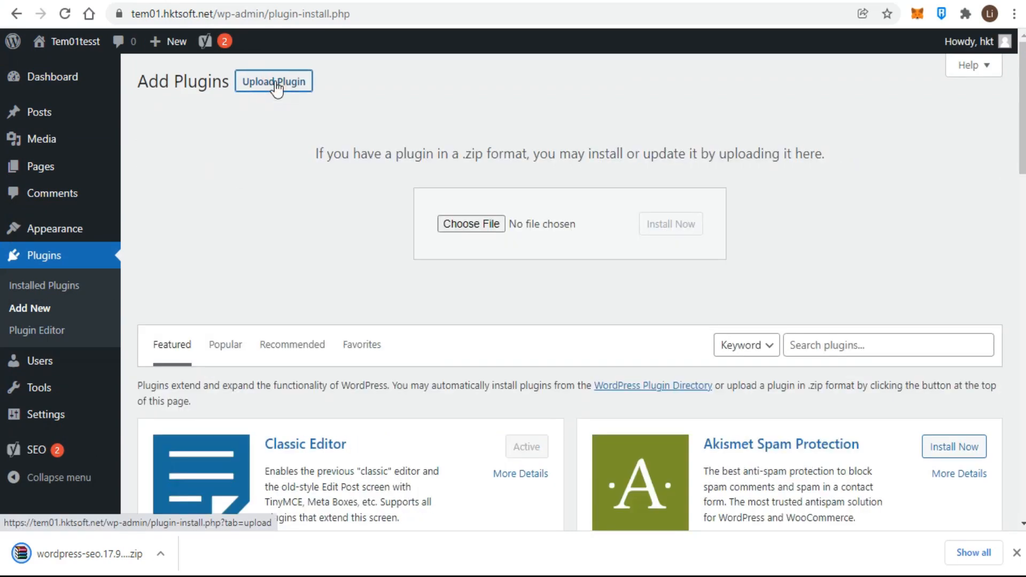
{"action": "left_click", "coordinate": [463, 222]}
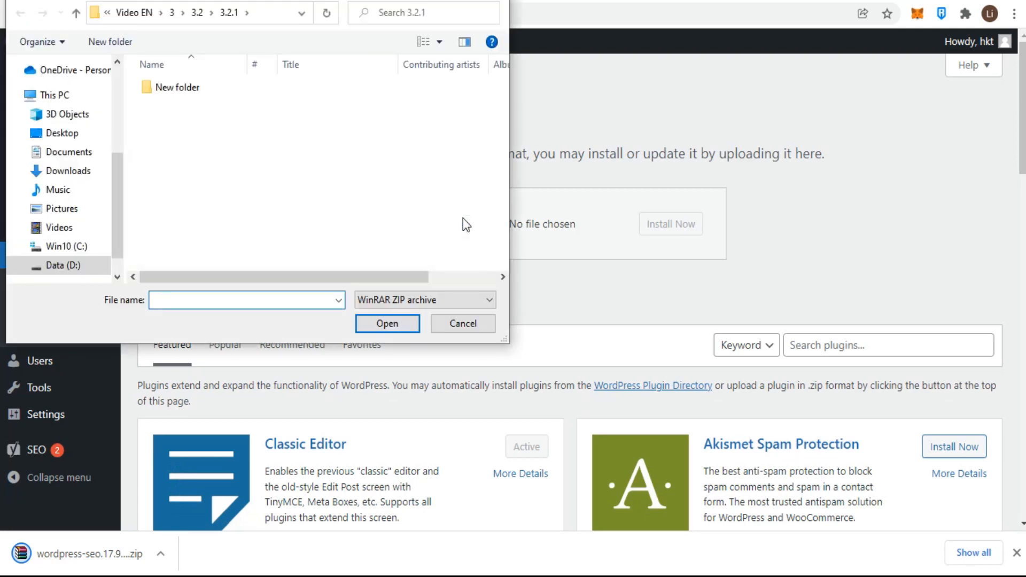
{"action": "left_click", "coordinate": [63, 173]}
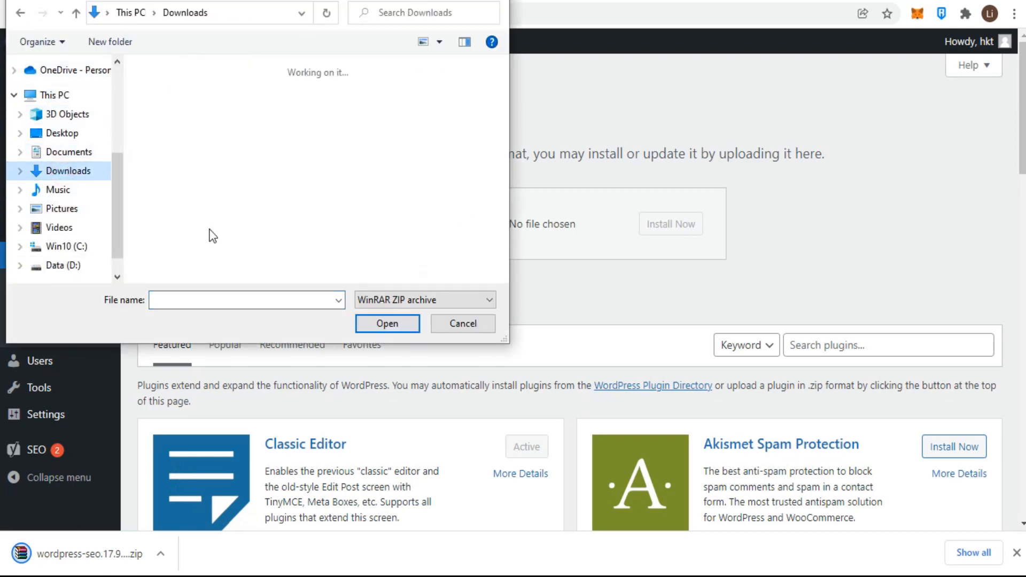
{"action": "left_click", "coordinate": [177, 125]}
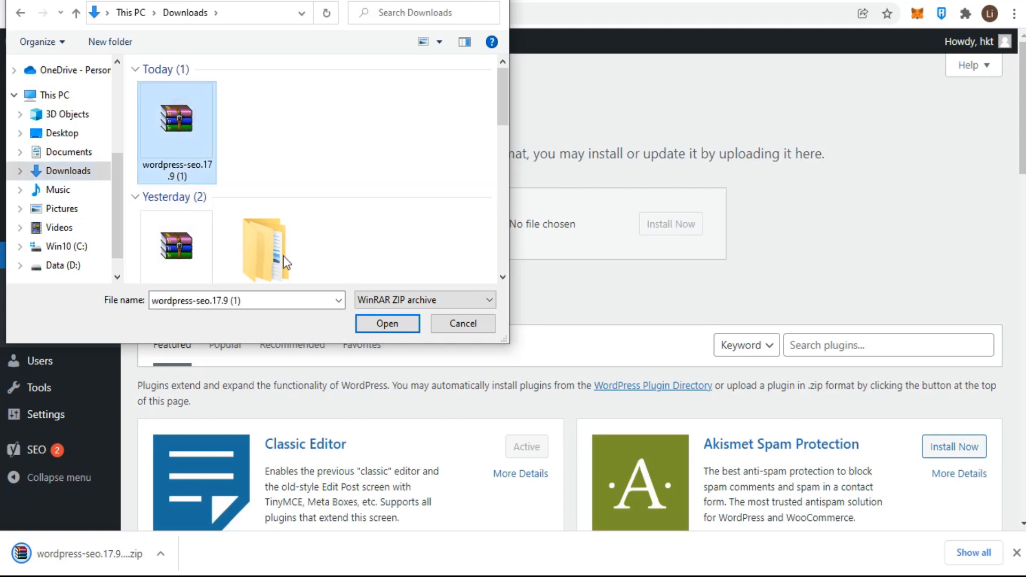
{"action": "left_click", "coordinate": [387, 325]}
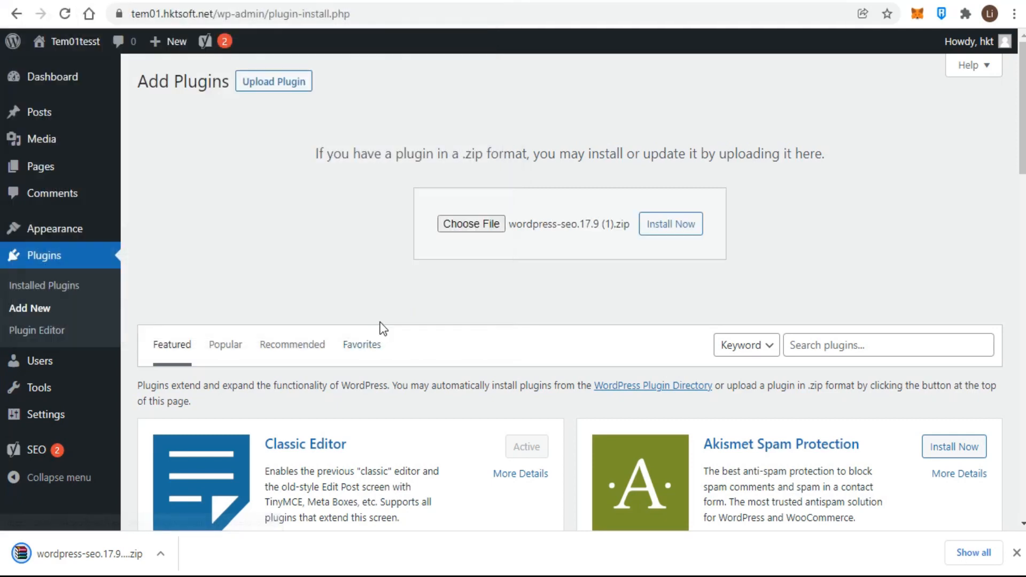
{"action": "left_click", "coordinate": [677, 230]}
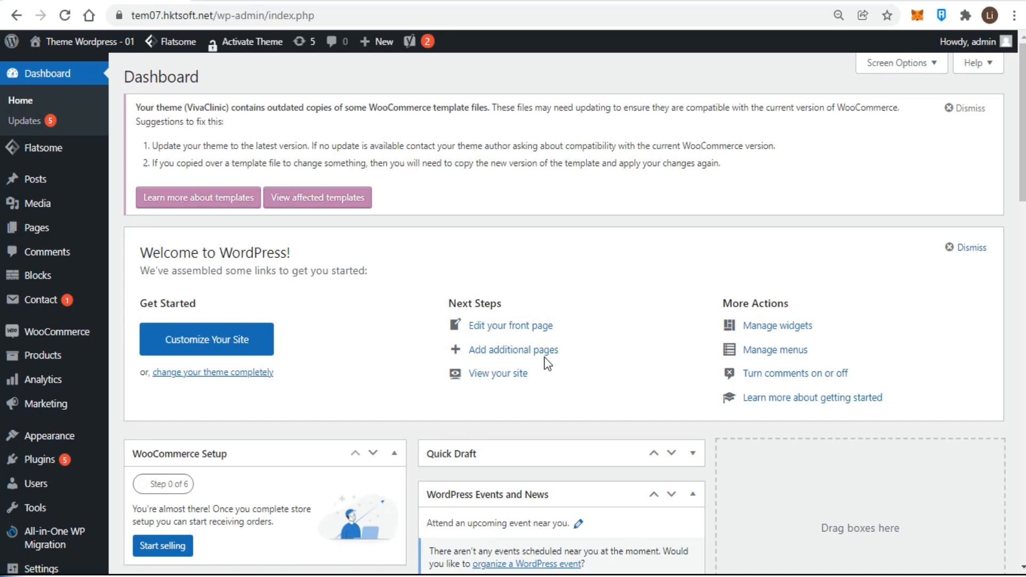
Open the Yoast SEO general settings, look over its dashboard and launch the configuration wizard.
{"action": "mouse_move", "coordinate": [75, 294]}
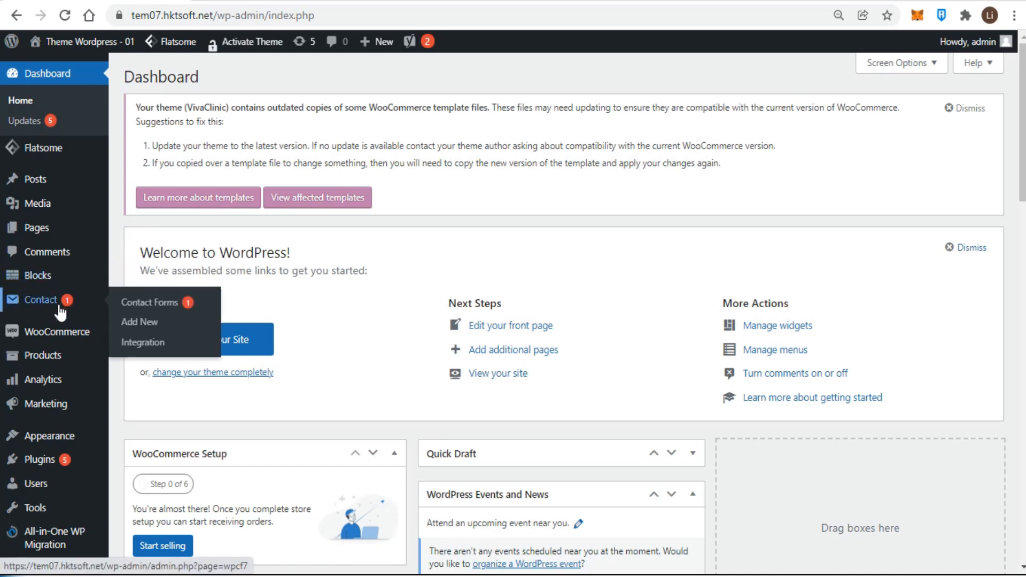
{"action": "scroll", "coordinate": [59, 310], "scroll_direction": "down", "scroll_amount": 5}
{"action": "mouse_move", "coordinate": [34, 487]}
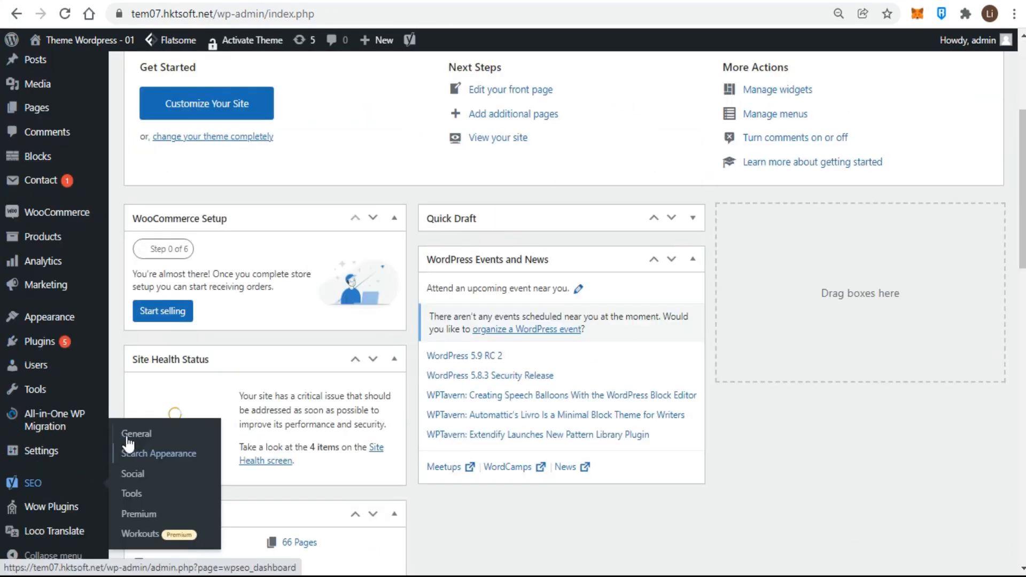
{"action": "left_click", "coordinate": [136, 433]}
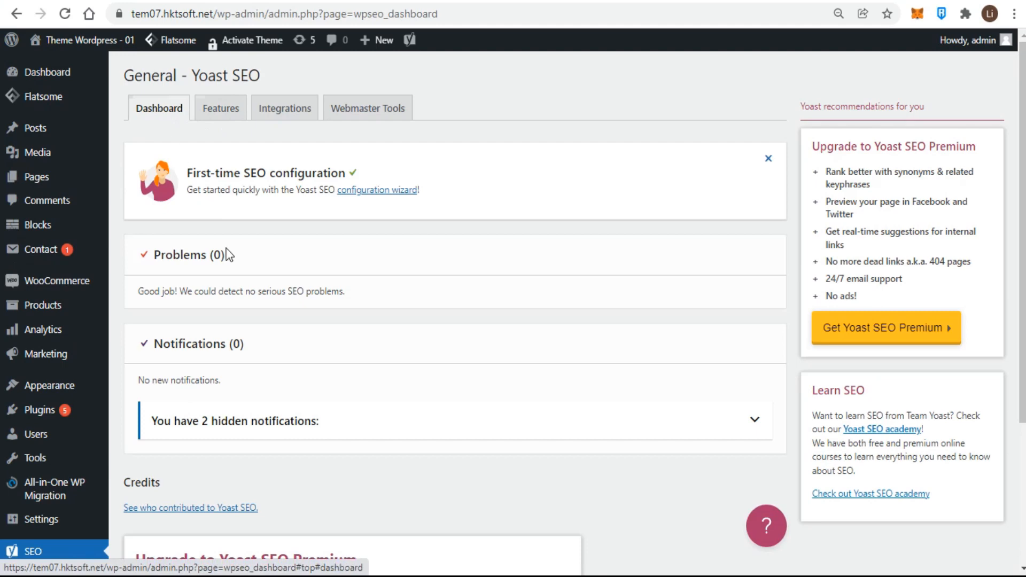
{"action": "scroll", "coordinate": [246, 409], "scroll_direction": "down", "scroll_amount": 2}
{"action": "scroll", "coordinate": [249, 413], "scroll_direction": "up", "scroll_amount": 2}
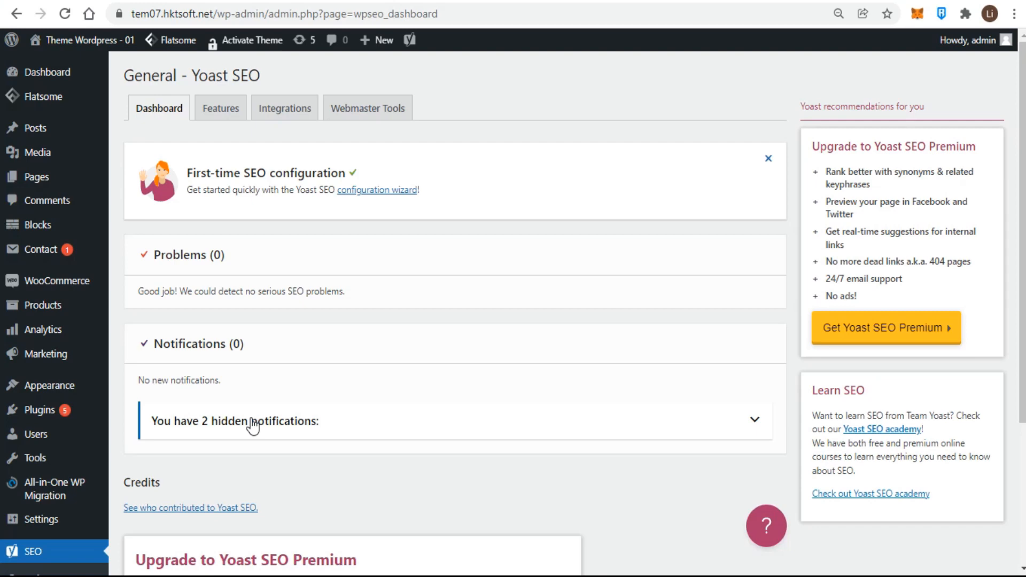
{"action": "scroll", "coordinate": [252, 426], "scroll_direction": "down", "scroll_amount": 3}
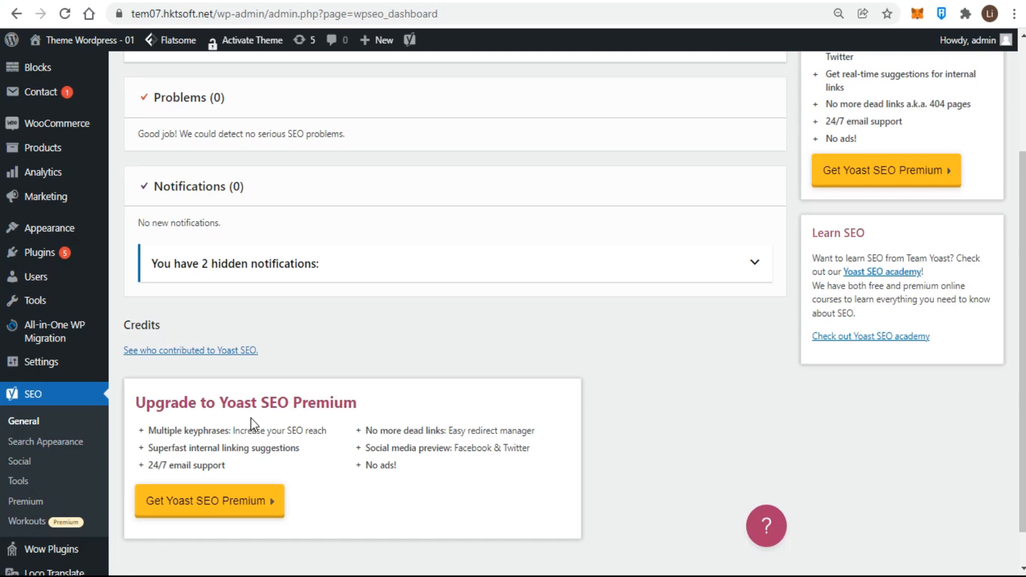
{"action": "scroll", "coordinate": [251, 422], "scroll_direction": "up", "scroll_amount": 3}
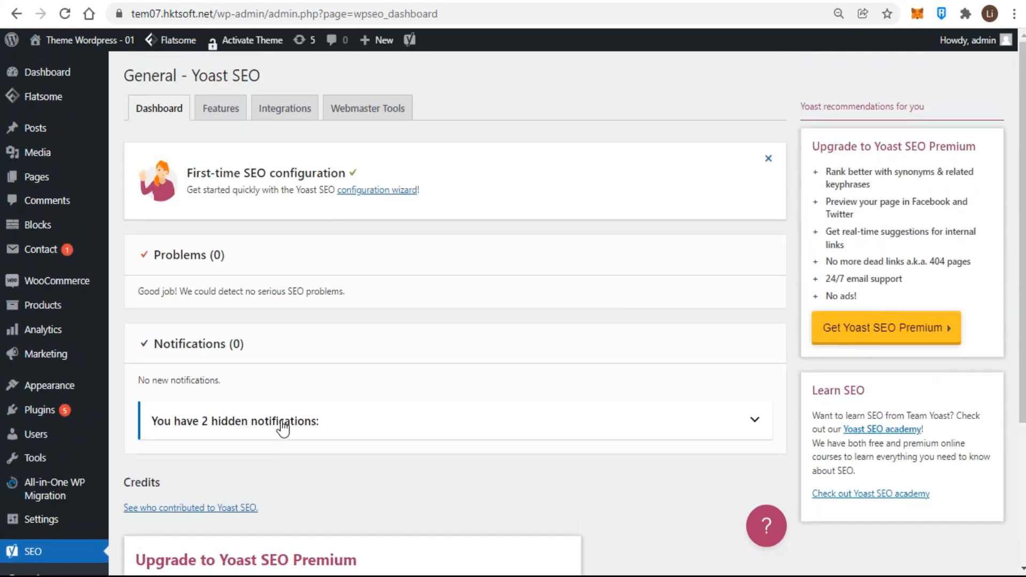
{"action": "left_click", "coordinate": [375, 191]}
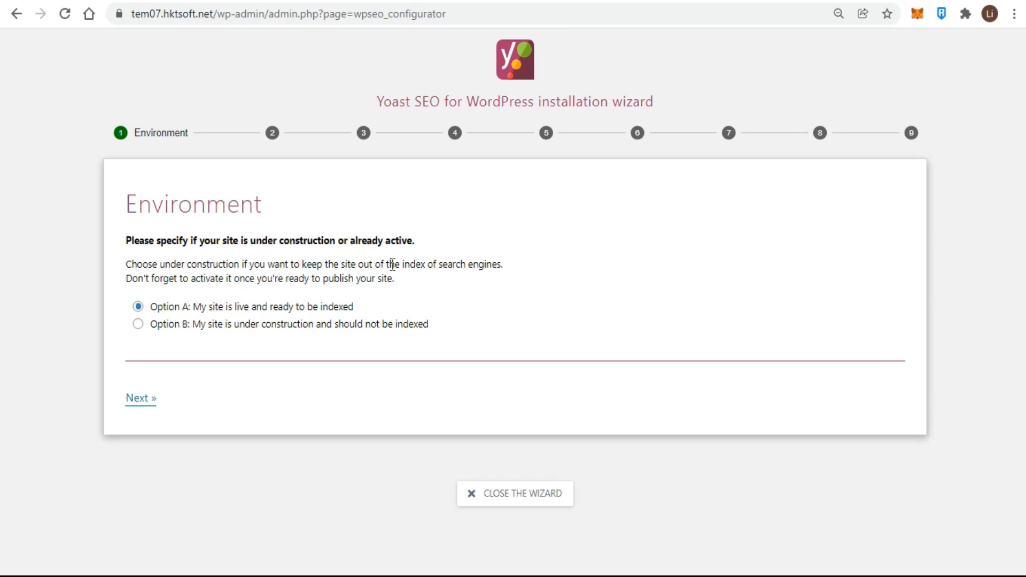
Set the wizard's environment to Option A, live and ready to be indexed, and the site type to a corporation.
{"action": "left_click", "coordinate": [136, 324]}
{"action": "left_click", "coordinate": [135, 306]}
{"action": "left_click", "coordinate": [145, 401]}
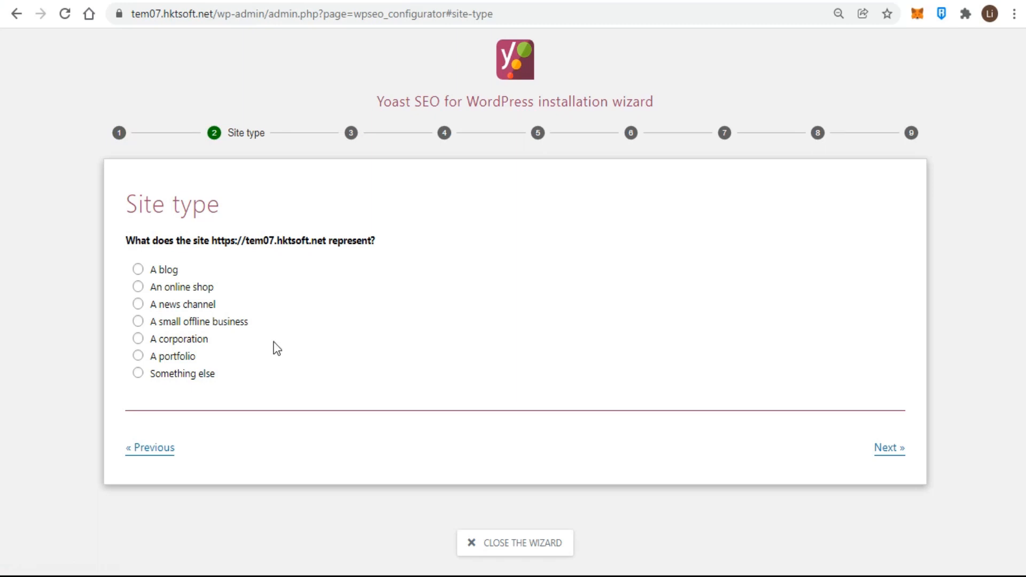
{"action": "left_click", "coordinate": [139, 343]}
{"action": "left_click", "coordinate": [888, 448]}
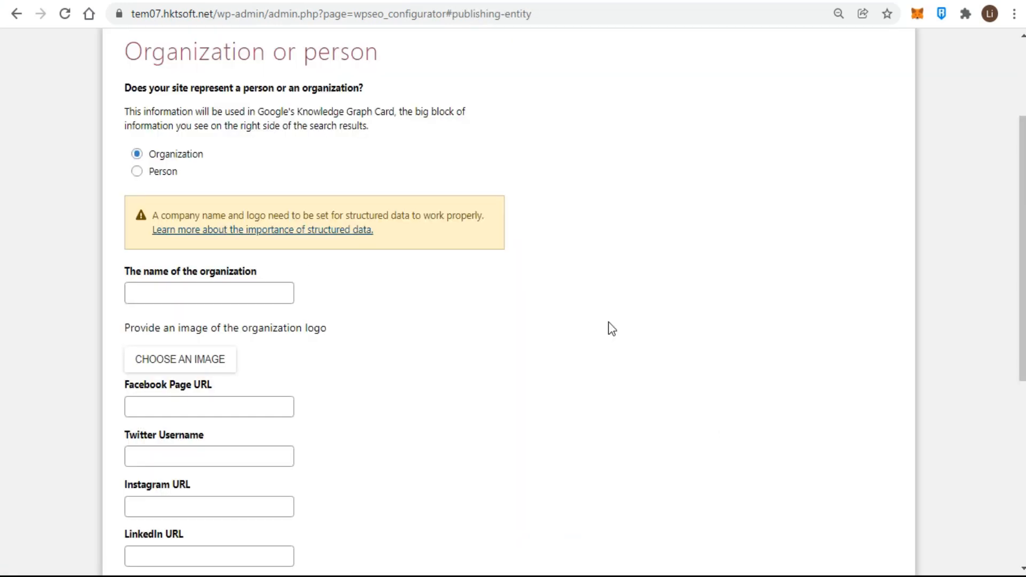
Name the organization "HKT consultant", use Logo-HKT.png as its logo and continue with the social profile fields empty.
{"action": "left_click", "coordinate": [178, 296]}
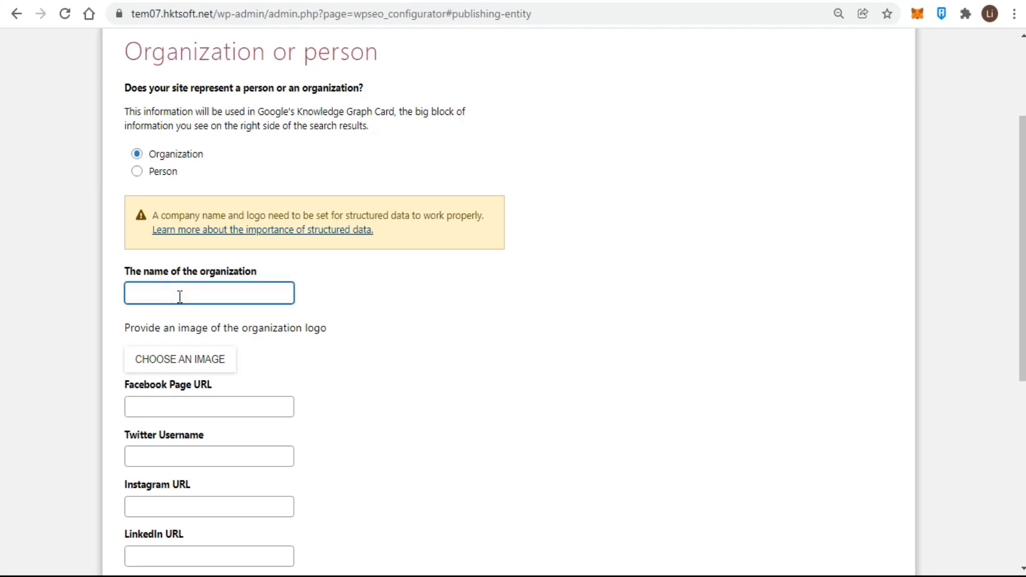
{"action": "type", "text": "HKT consultant"}
{"action": "left_click", "coordinate": [186, 365]}
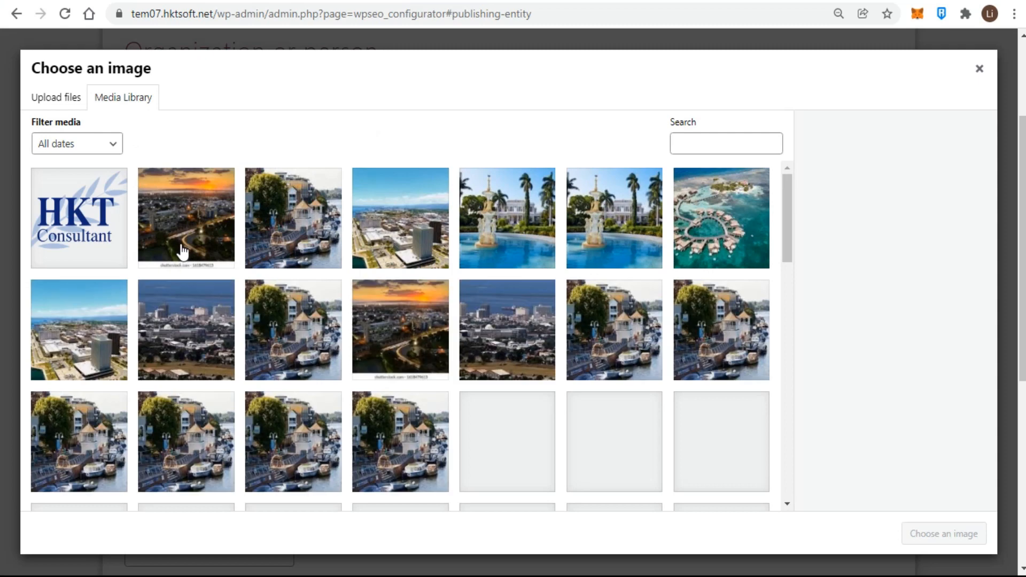
{"action": "left_click", "coordinate": [86, 227]}
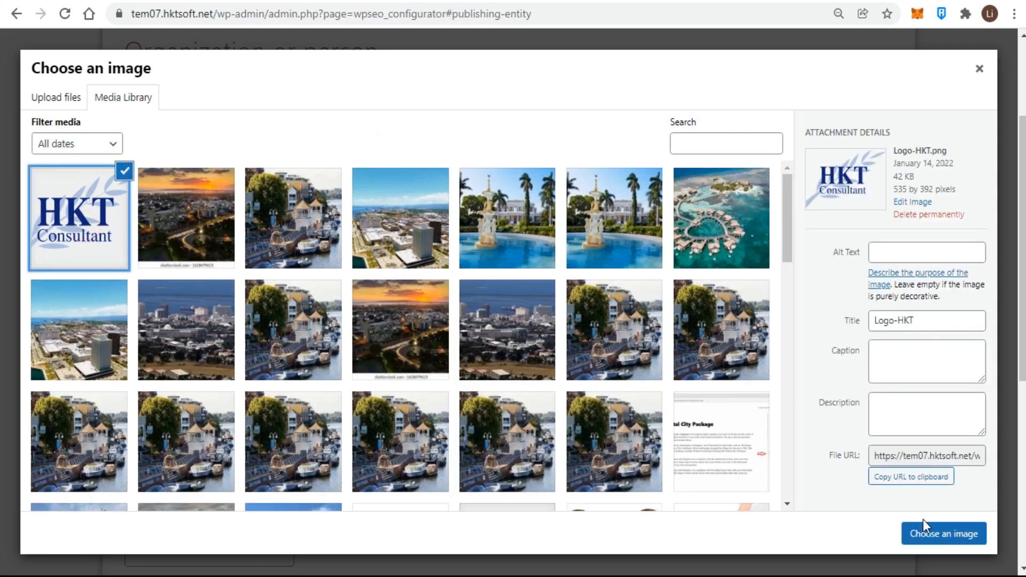
{"action": "left_click", "coordinate": [930, 530]}
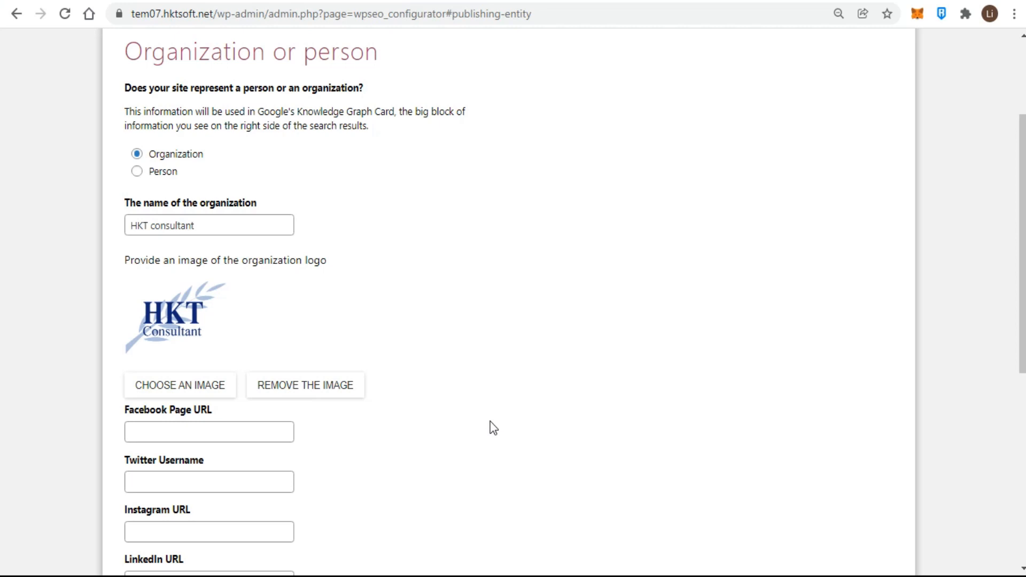
{"action": "scroll", "coordinate": [493, 428], "scroll_direction": "down", "scroll_amount": 8}
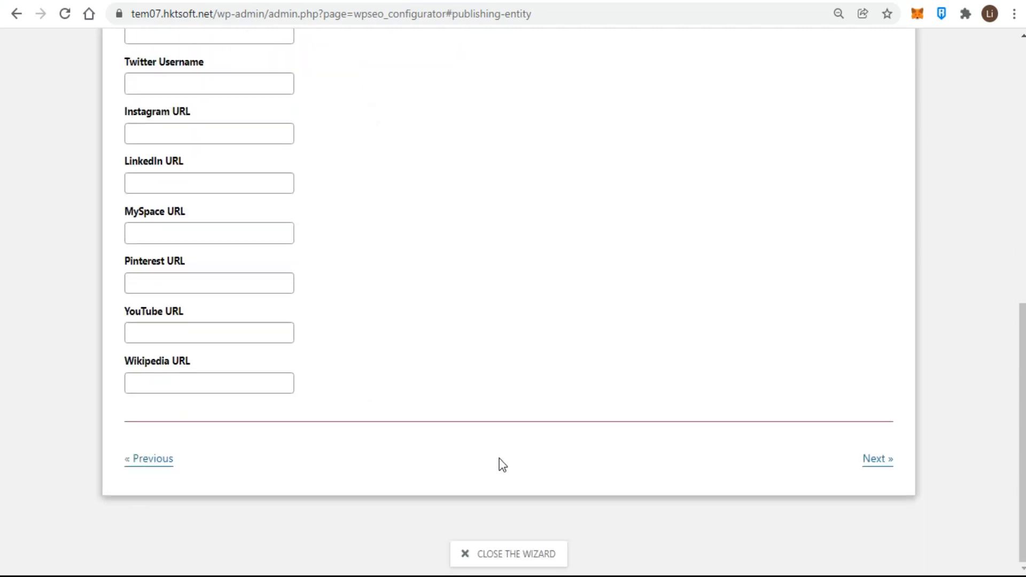
{"action": "left_click", "coordinate": [879, 461]}
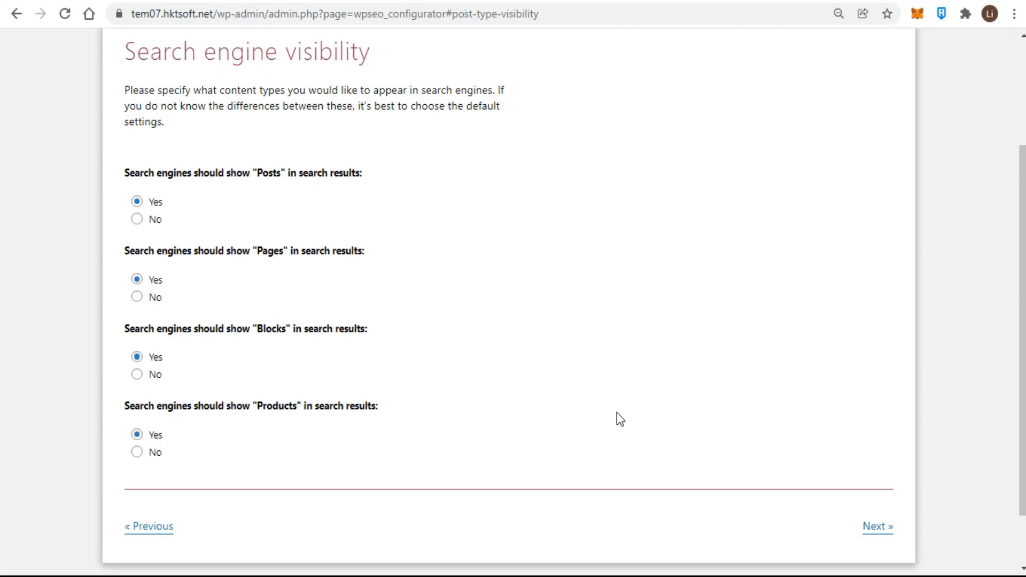
Keep posts, pages, blocks and products visible in search engines and continue with multiple authors set to No.
{"action": "scroll", "coordinate": [617, 413], "scroll_direction": "up", "scroll_amount": 3}
{"action": "scroll", "coordinate": [620, 419], "scroll_direction": "down", "scroll_amount": 1}
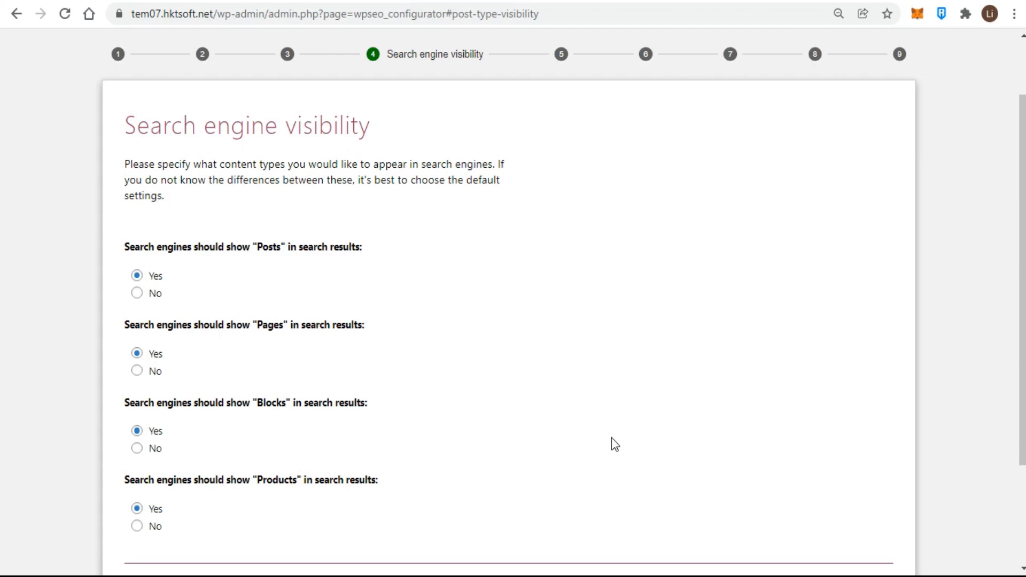
{"action": "scroll", "coordinate": [695, 471], "scroll_direction": "down", "scroll_amount": 3}
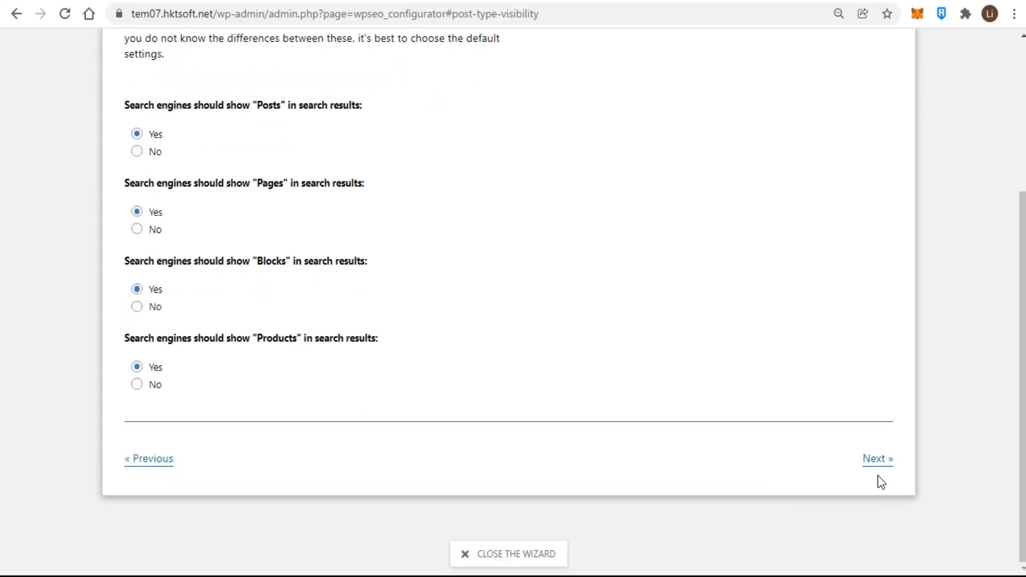
{"action": "left_click", "coordinate": [876, 460]}
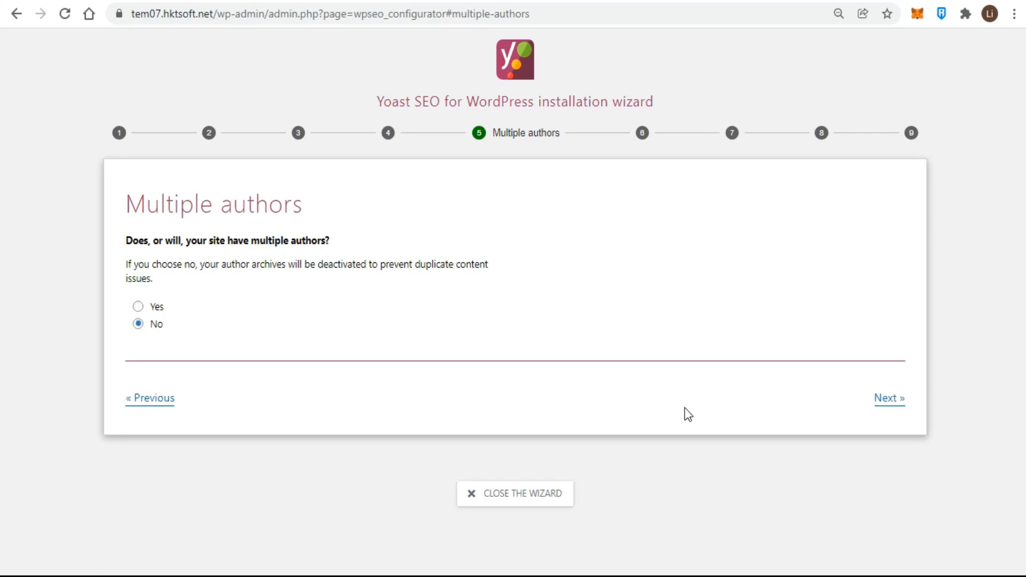
{"action": "left_click", "coordinate": [888, 400]}
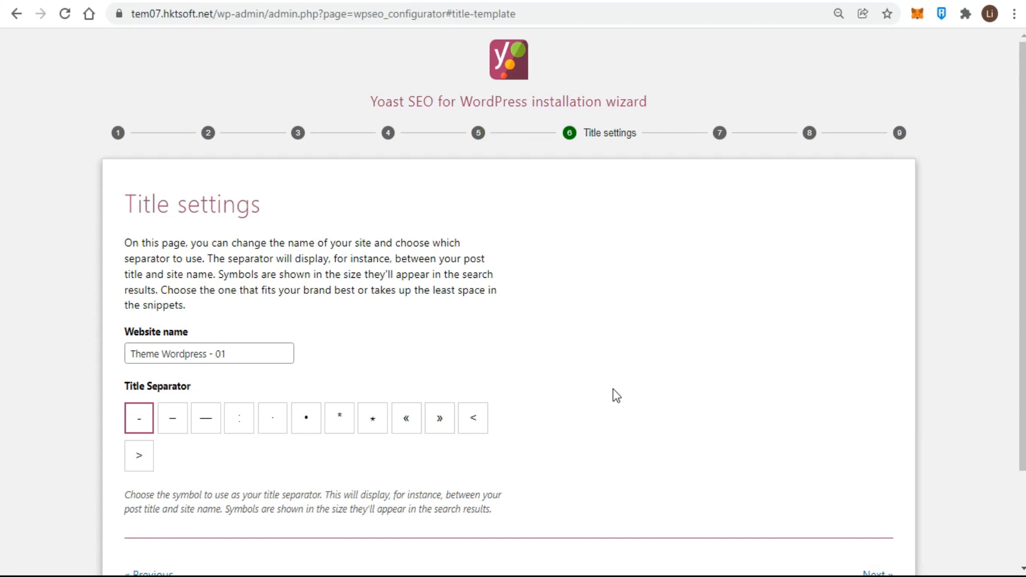
Keep the website name "Theme Wordpress - 01" with the hyphen title separator, and decline tracking of site data.
{"action": "left_click", "coordinate": [275, 352]}
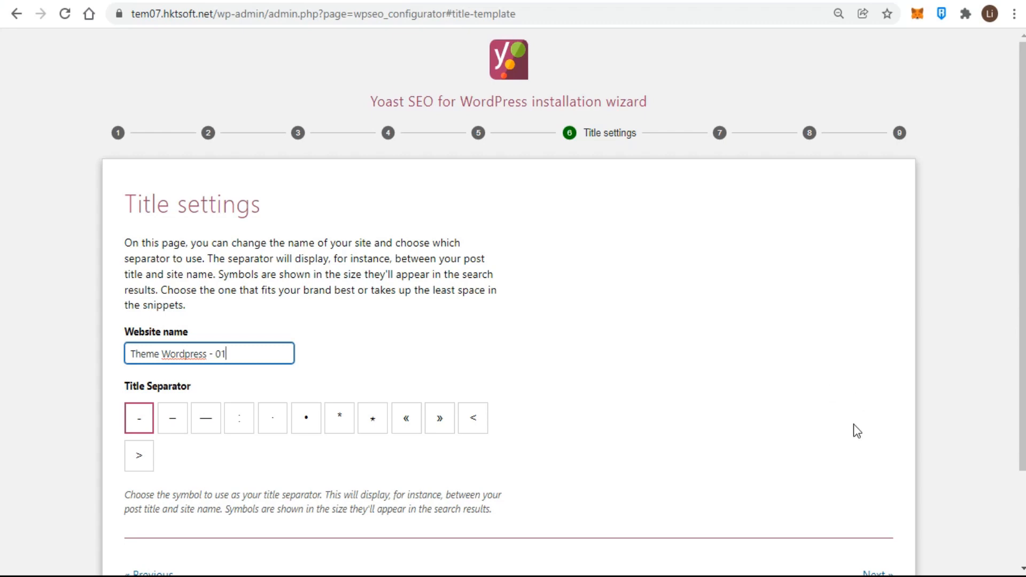
{"action": "scroll", "coordinate": [854, 428], "scroll_direction": "down", "scroll_amount": 3}
{"action": "left_click", "coordinate": [879, 461]}
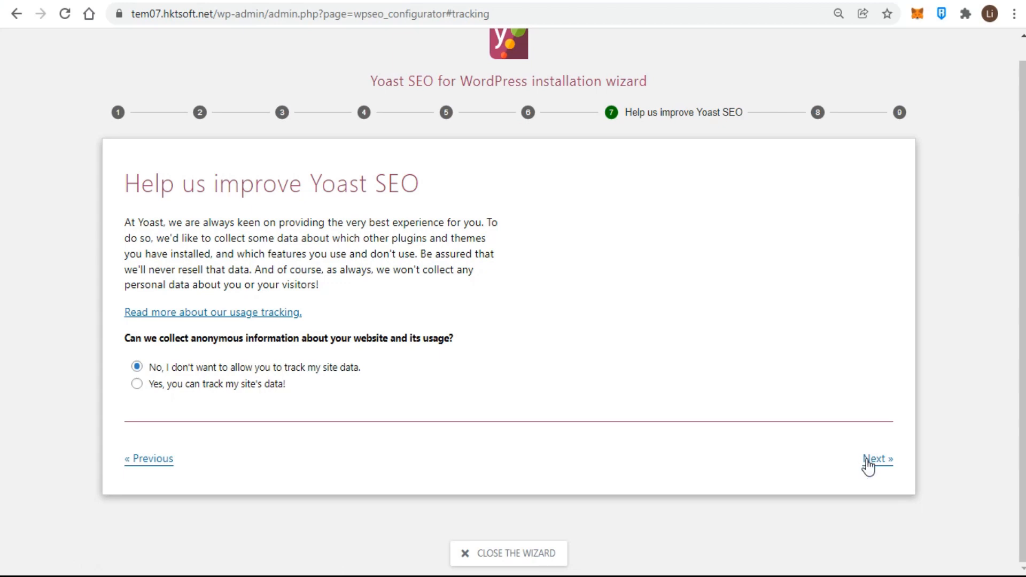
{"action": "left_click", "coordinate": [871, 460]}
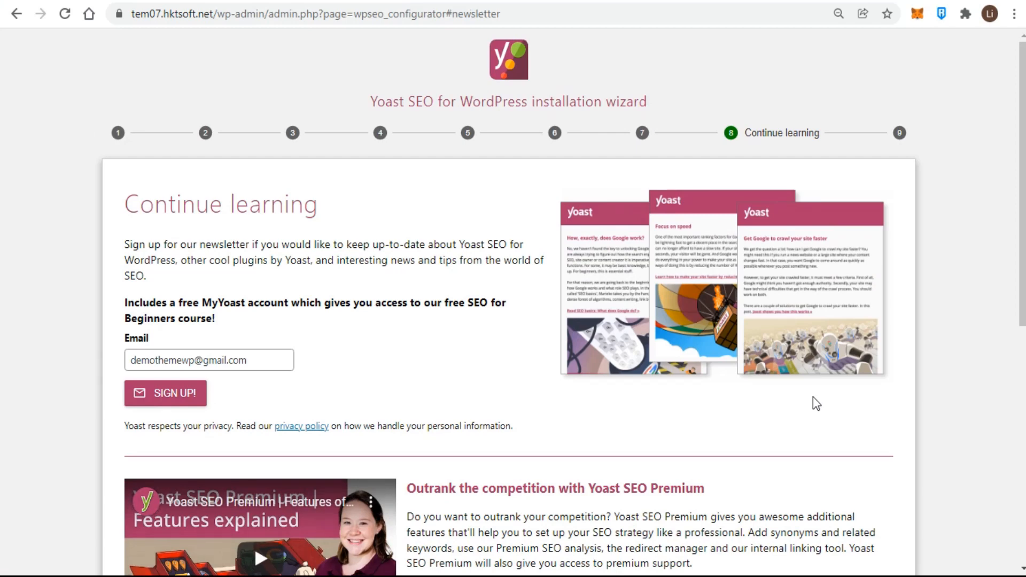
Skip the newsletter sign-up and finish and close the configuration wizard.
{"action": "scroll", "coordinate": [828, 450], "scroll_direction": "down", "scroll_amount": 7}
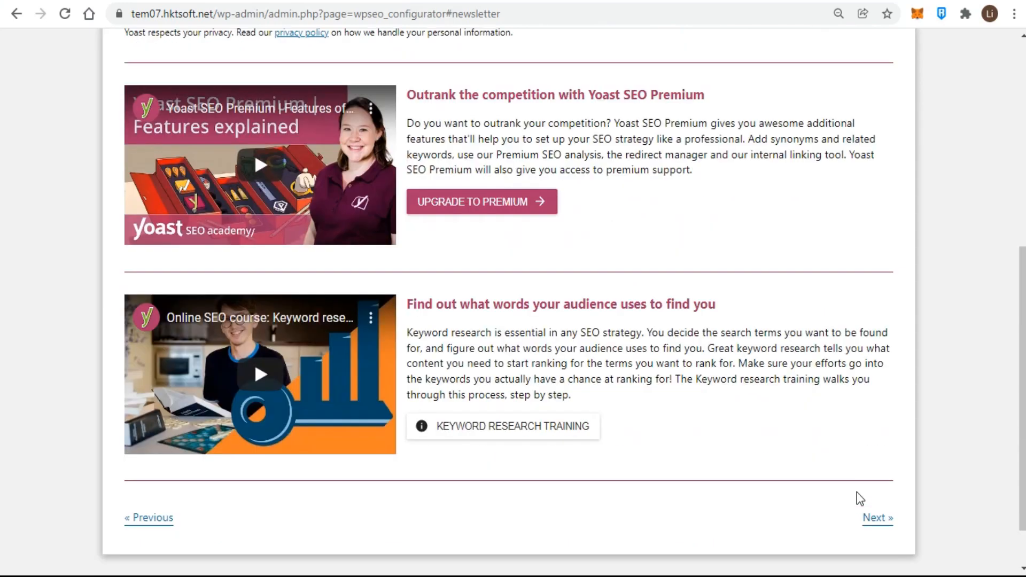
{"action": "left_click", "coordinate": [880, 519]}
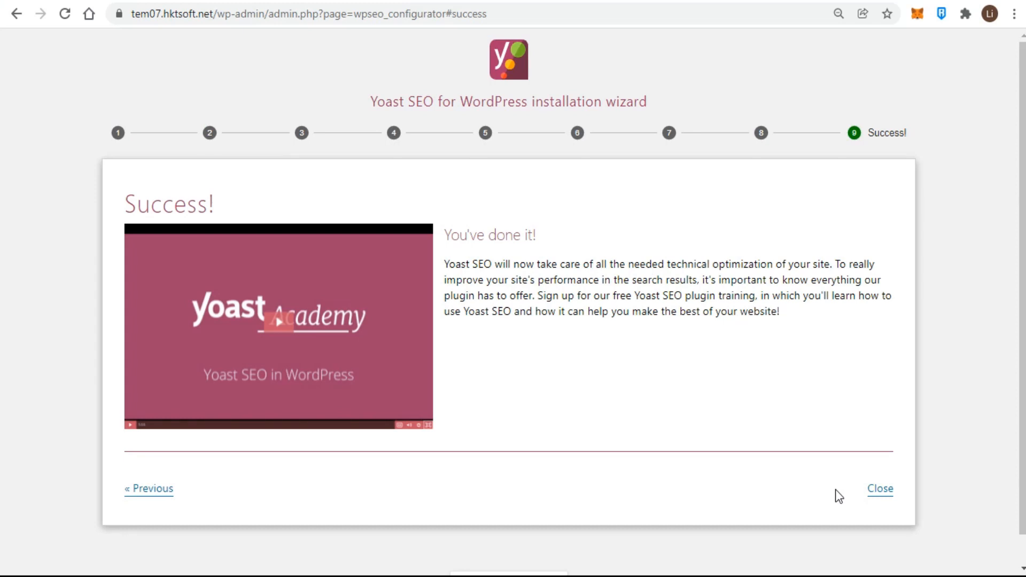
{"action": "left_click", "coordinate": [880, 491]}
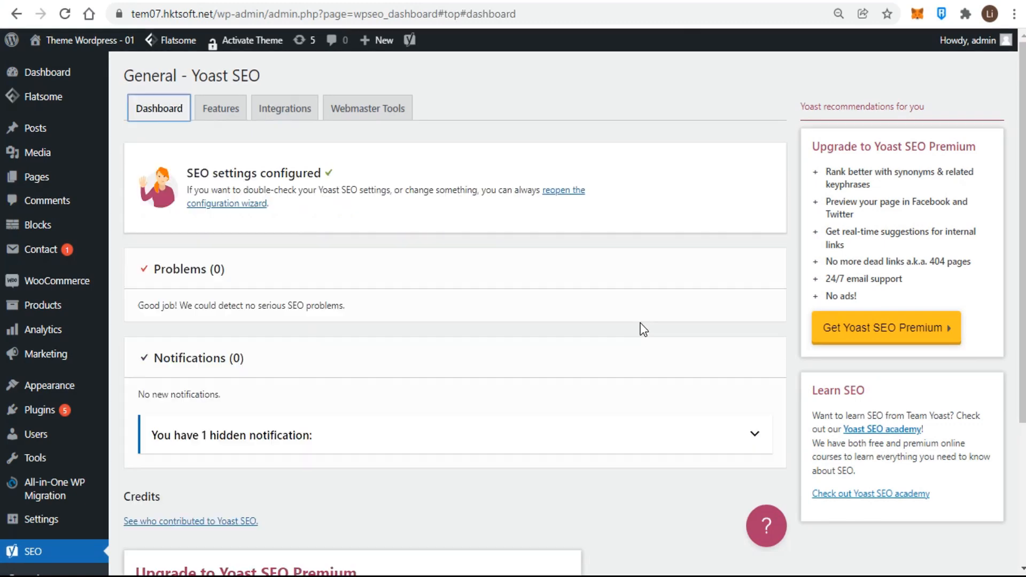
Open the Yoast SEO feature settings, toggle SEO analysis off and back on, and keep readability analysis on.
{"action": "left_click", "coordinate": [219, 110]}
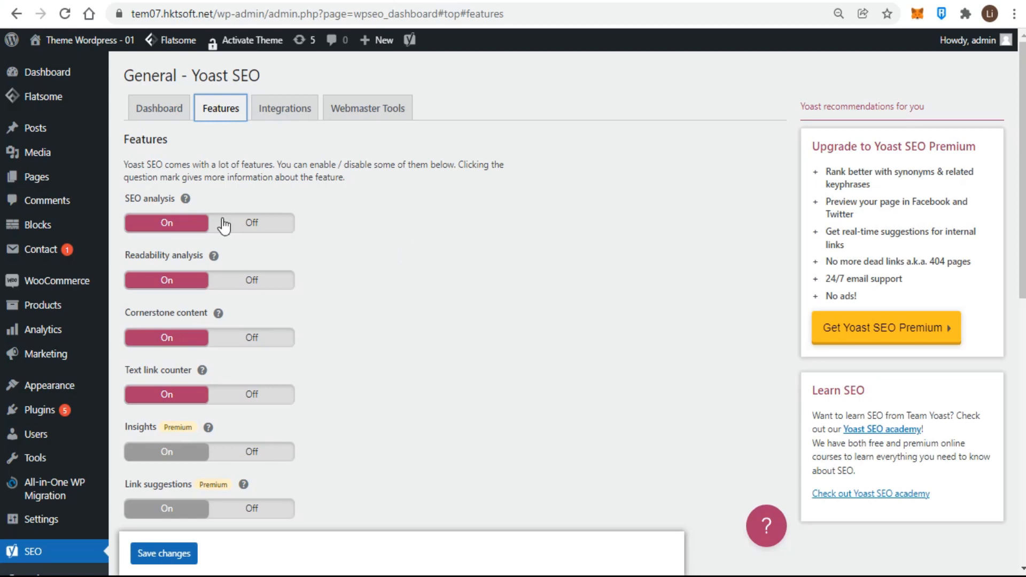
{"action": "left_click", "coordinate": [238, 231]}
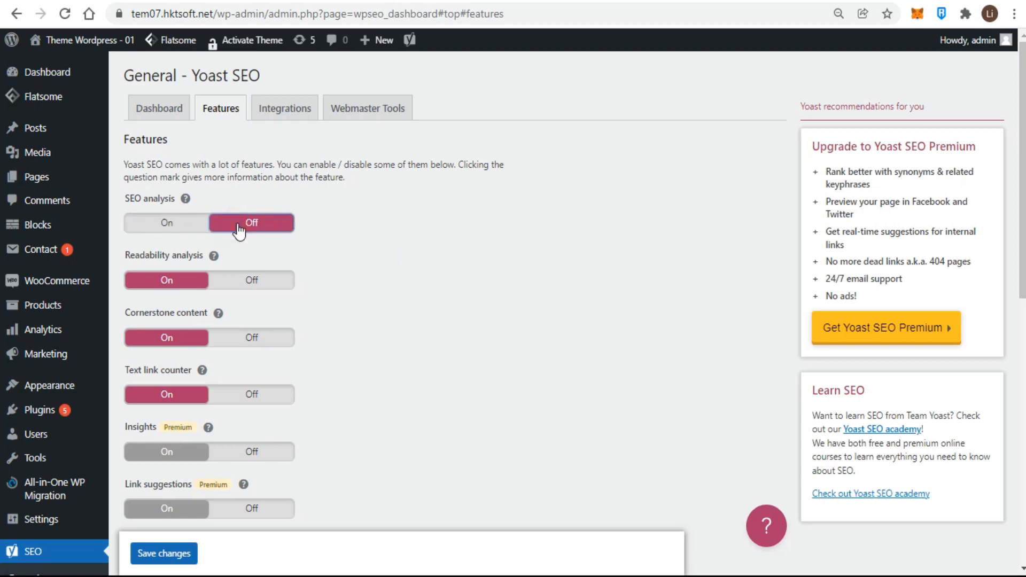
{"action": "left_click", "coordinate": [167, 229]}
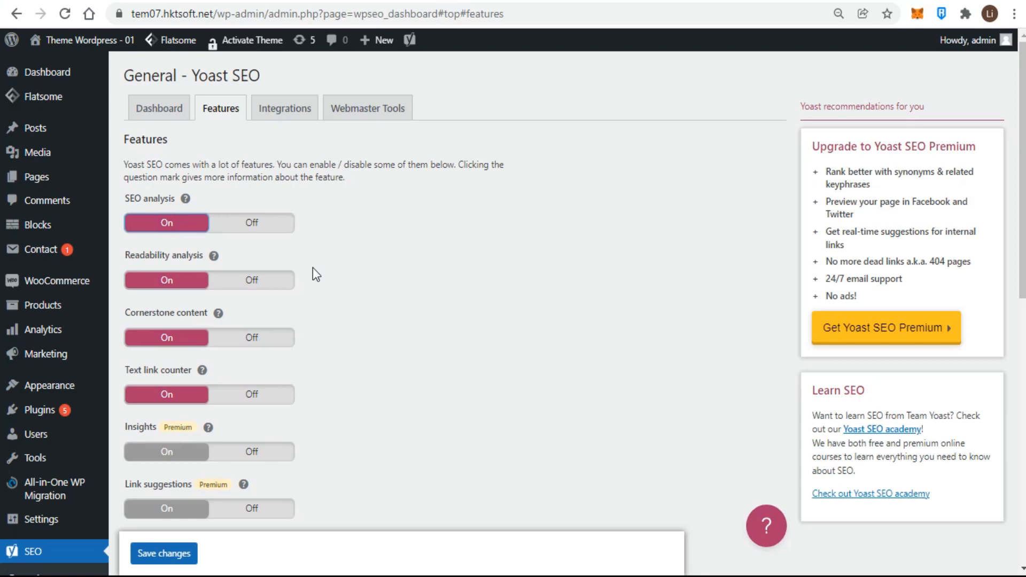
{"action": "scroll", "coordinate": [313, 268], "scroll_direction": "down", "scroll_amount": 2}
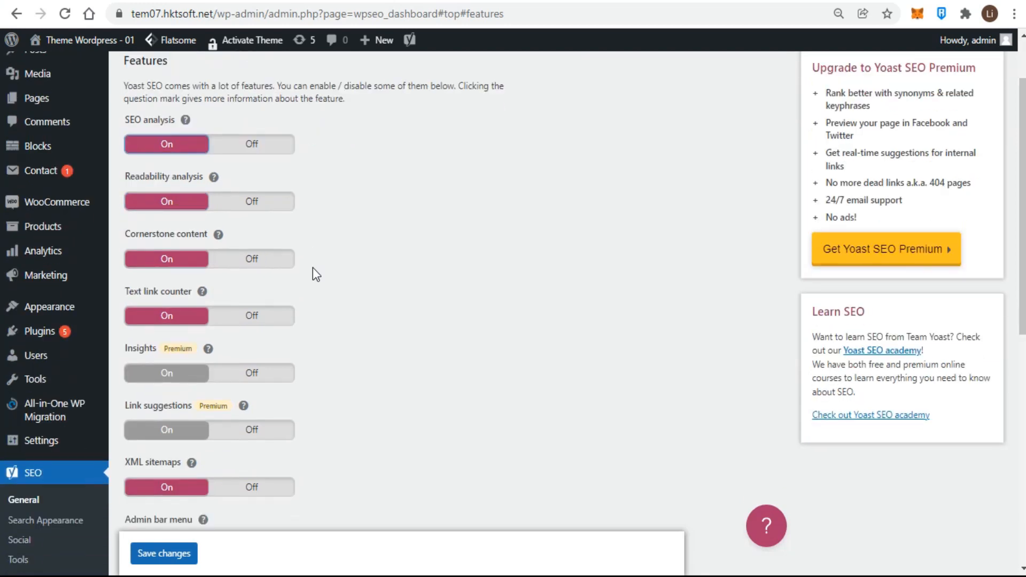
{"action": "left_click", "coordinate": [187, 203]}
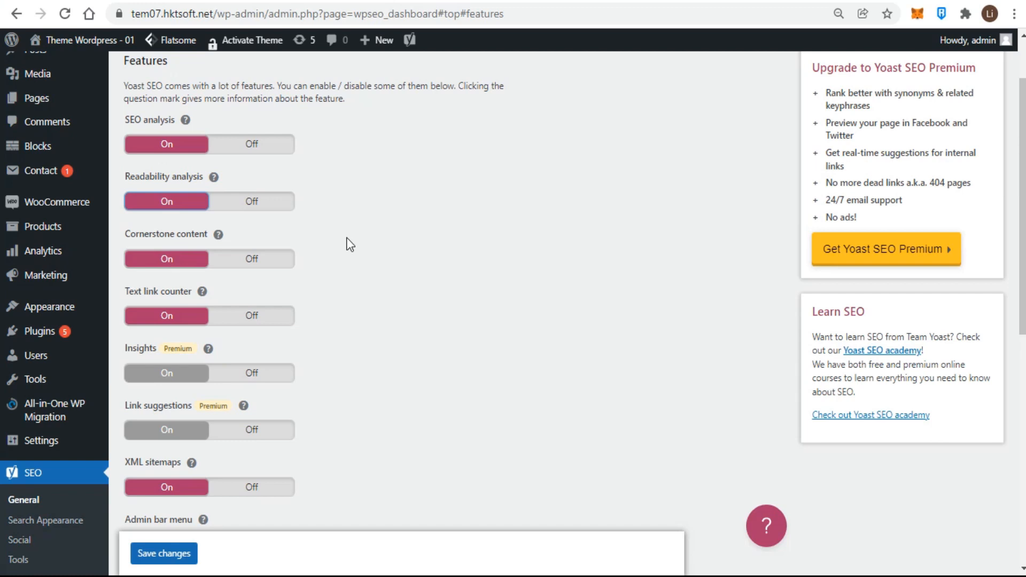
Toggle the cornerstone content and text link counter features off and back on.
{"action": "left_click", "coordinate": [265, 266]}
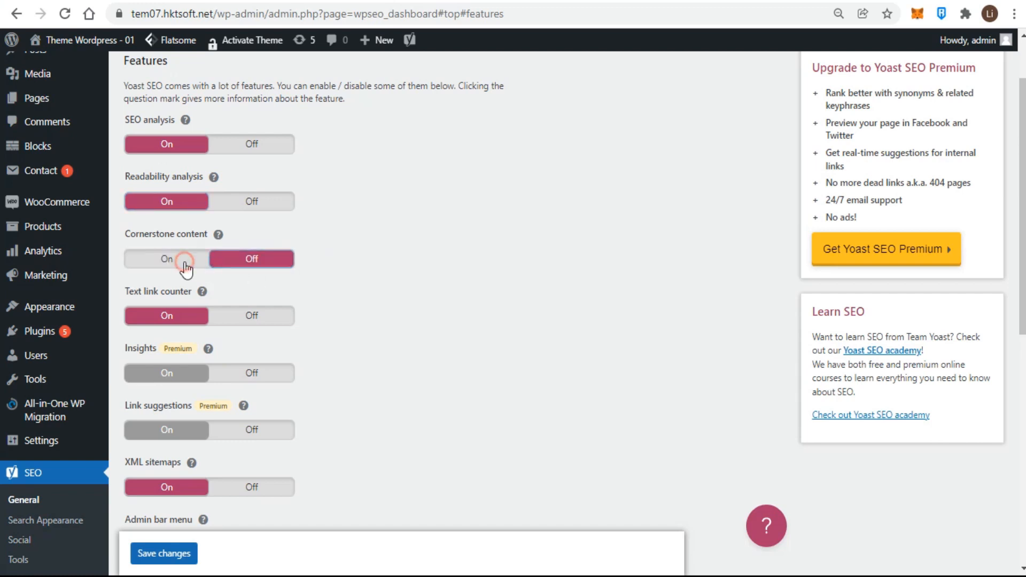
{"action": "left_click", "coordinate": [186, 263]}
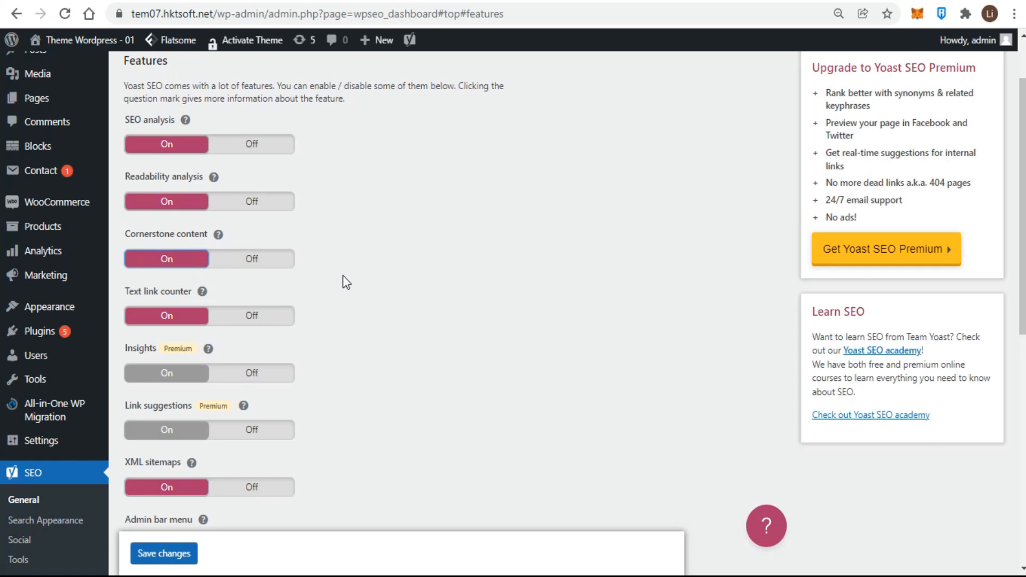
{"action": "left_click", "coordinate": [247, 320]}
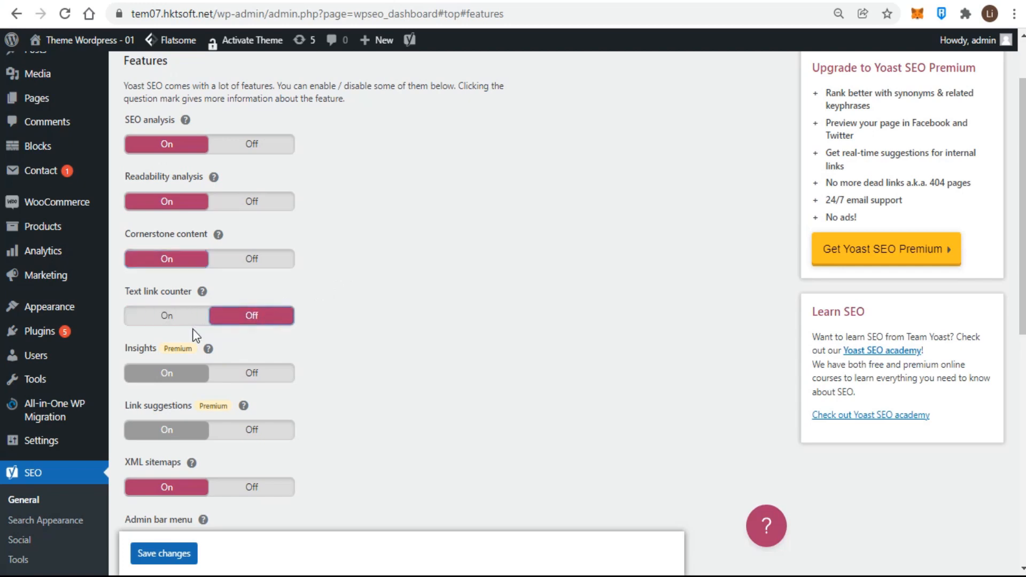
{"action": "left_click", "coordinate": [161, 318]}
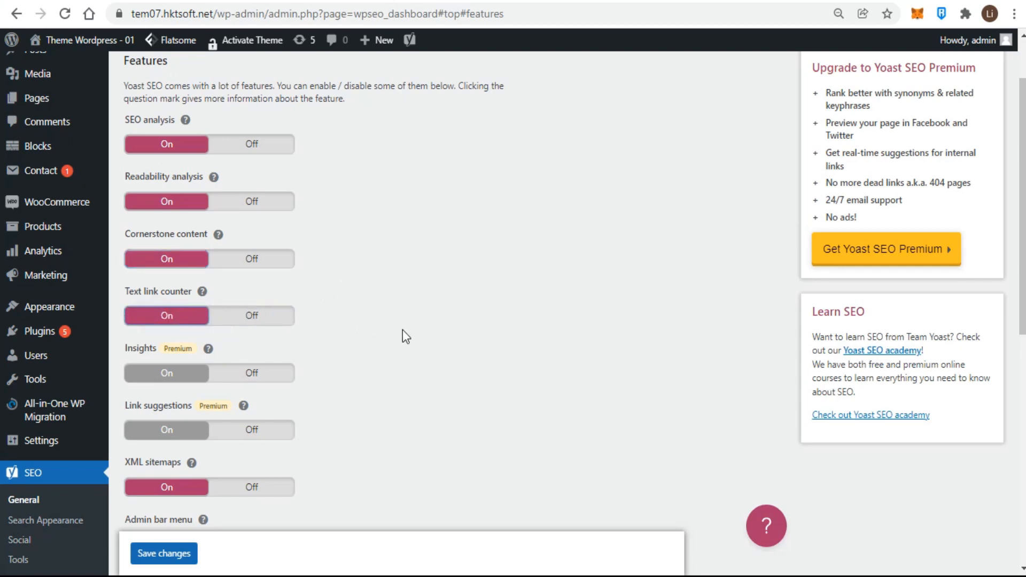
Toggle the XML sitemaps and admin bar menu features off and back on.
{"action": "scroll", "coordinate": [402, 329], "scroll_direction": "down", "scroll_amount": 1}
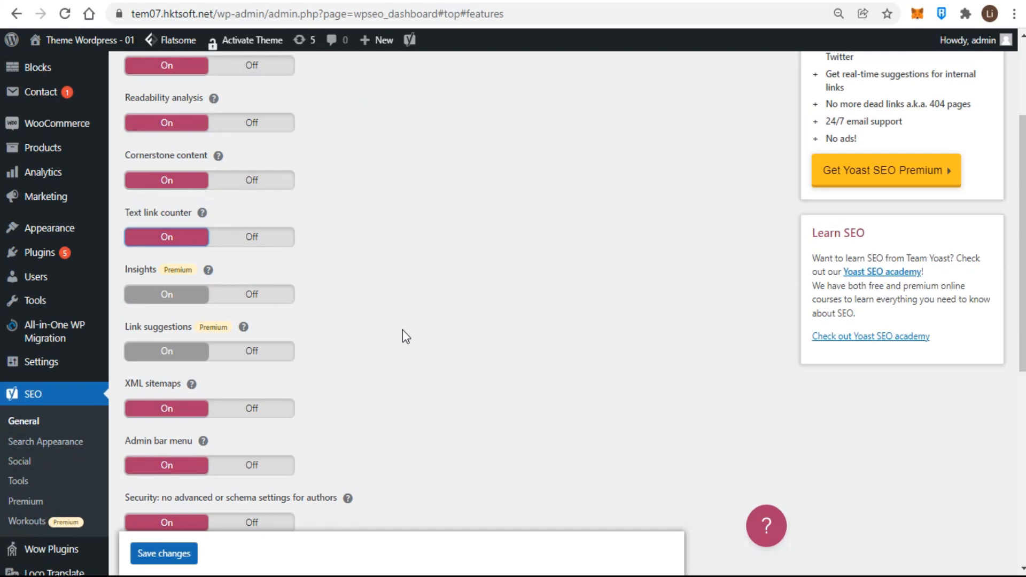
{"action": "scroll", "coordinate": [403, 330], "scroll_direction": "down", "scroll_amount": 1}
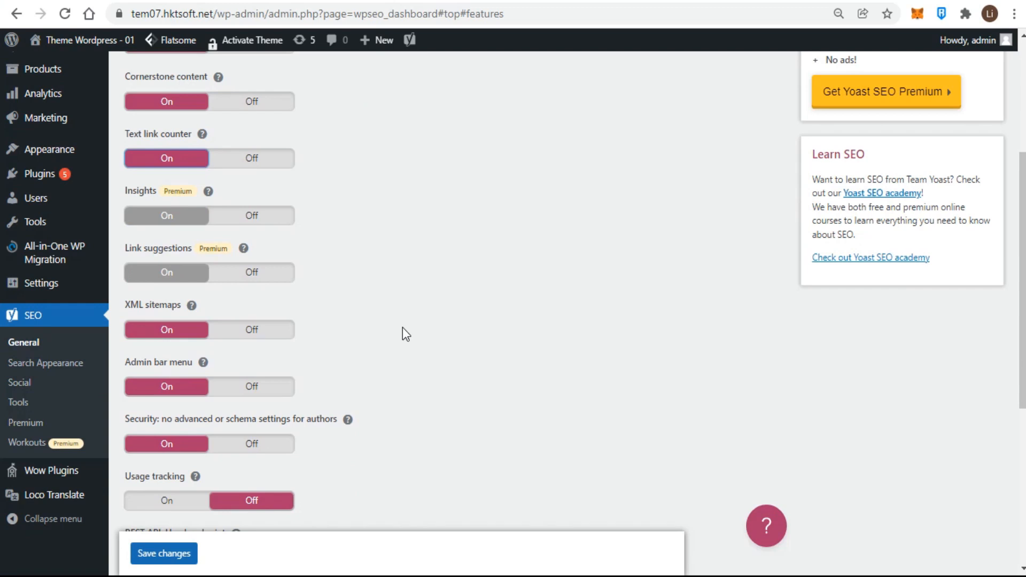
{"action": "left_click", "coordinate": [251, 330]}
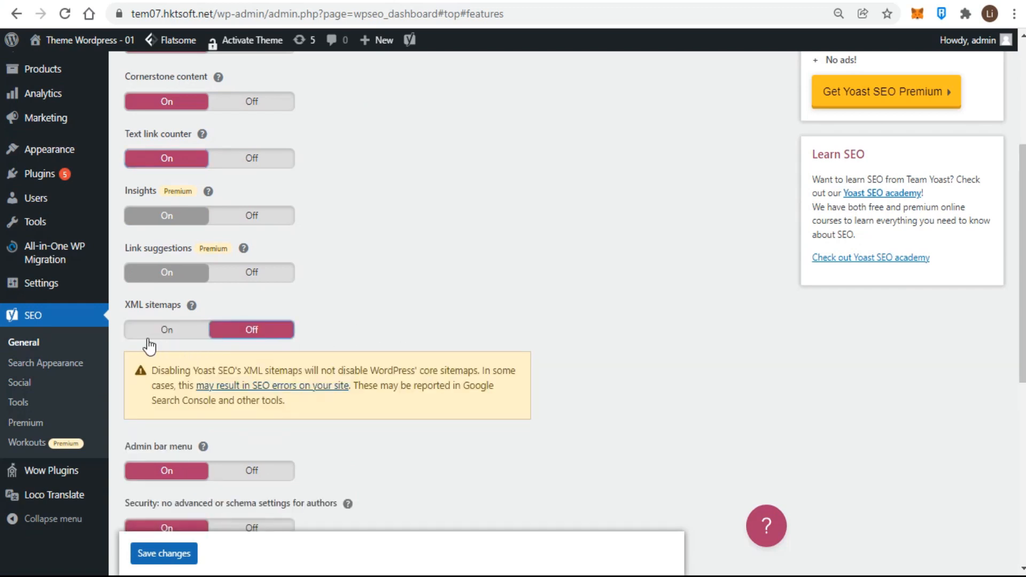
{"action": "left_click", "coordinate": [166, 334]}
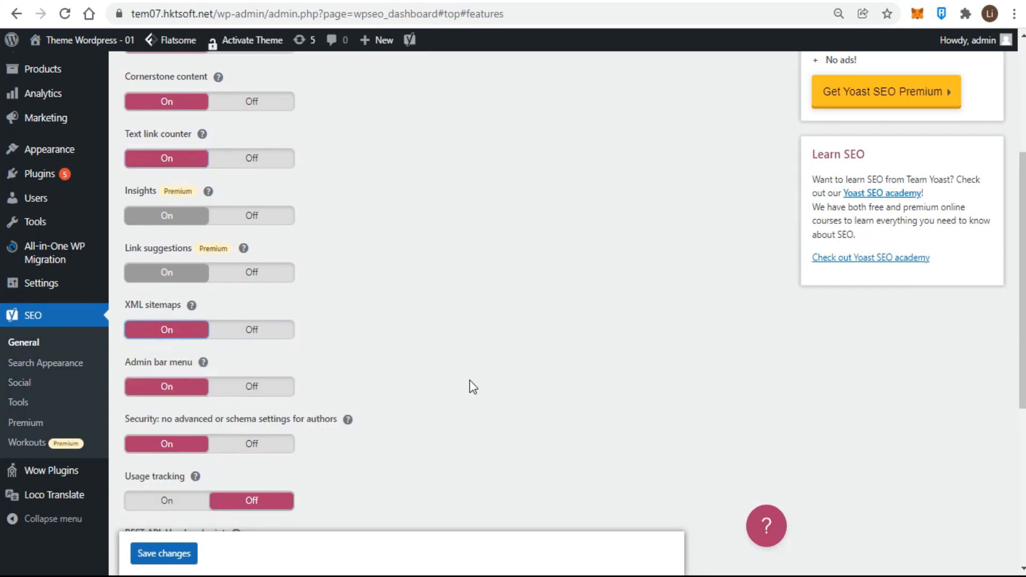
{"action": "scroll", "coordinate": [472, 387], "scroll_direction": "down", "scroll_amount": 1}
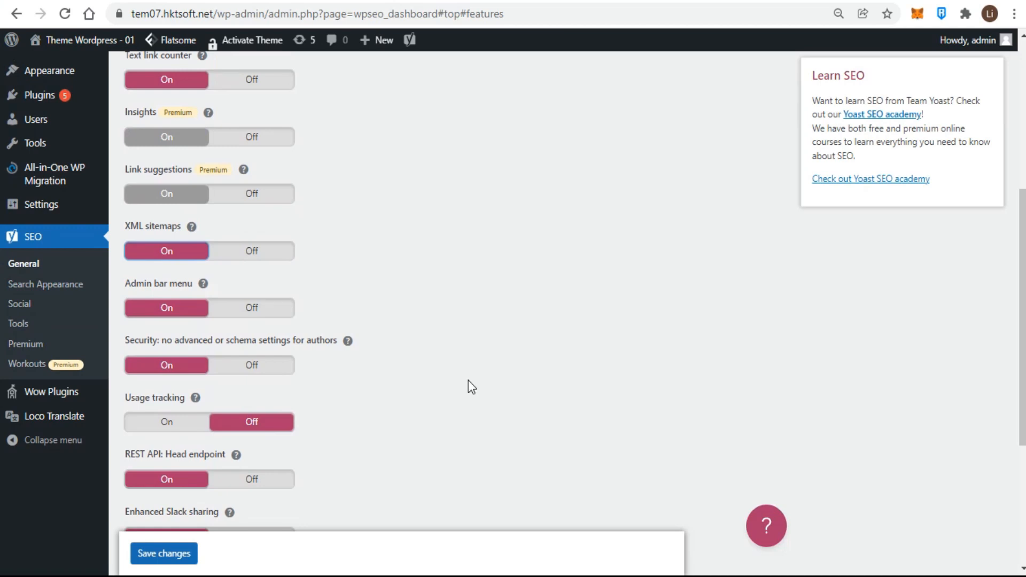
{"action": "scroll", "coordinate": [457, 378], "scroll_direction": "down", "scroll_amount": 1}
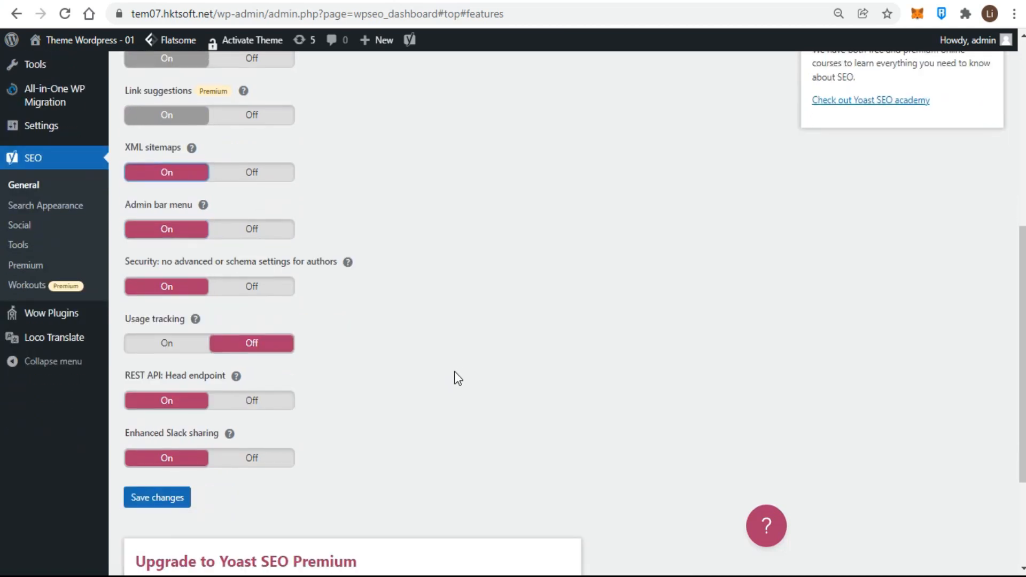
{"action": "scroll", "coordinate": [455, 372], "scroll_direction": "up", "scroll_amount": 1}
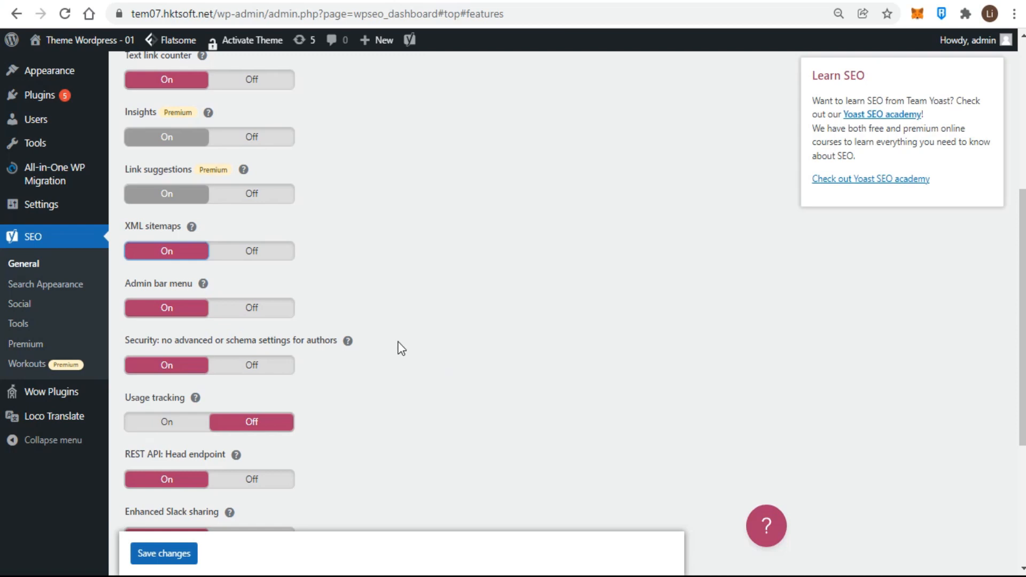
{"action": "left_click", "coordinate": [239, 313]}
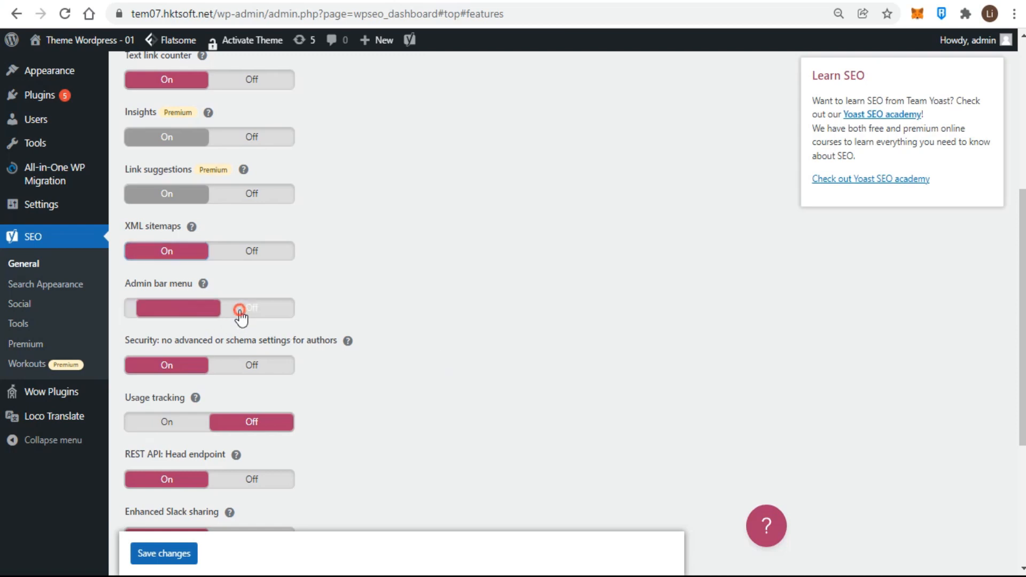
{"action": "left_click", "coordinate": [170, 315]}
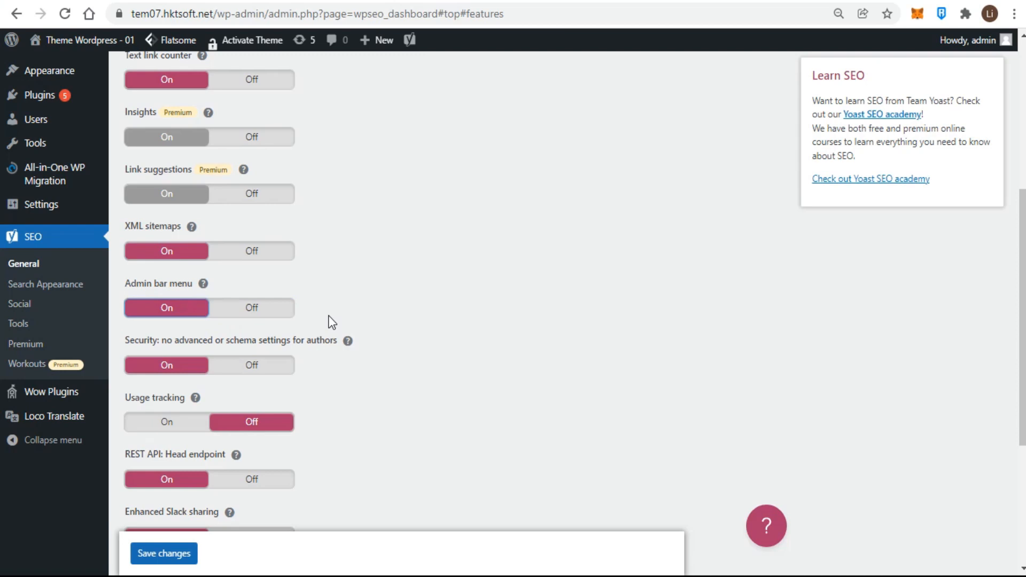
Toggle the security restriction on advanced or schema settings for authors off and back on, and save the feature settings.
{"action": "left_click", "coordinate": [264, 370]}
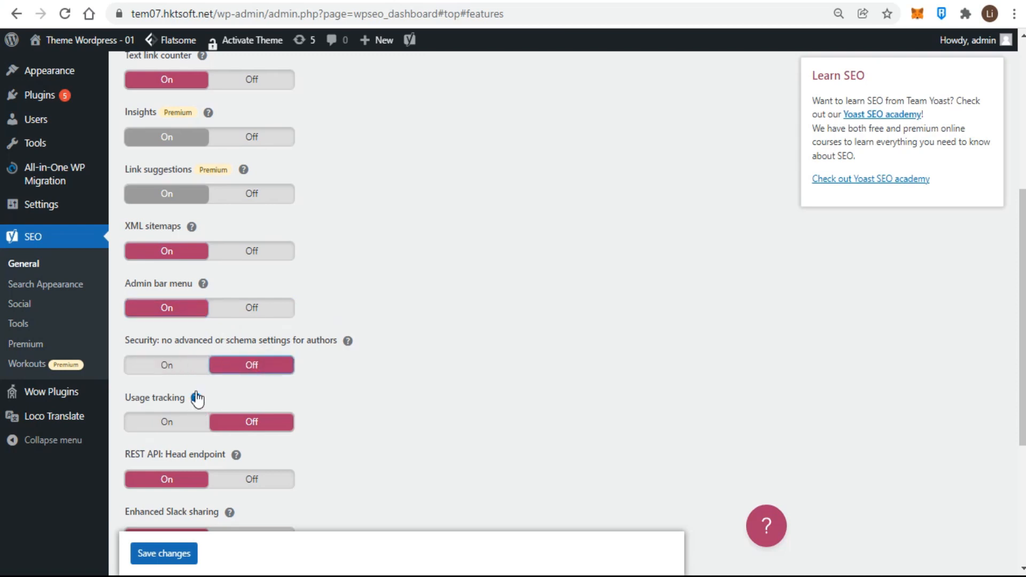
{"action": "left_click", "coordinate": [167, 369]}
{"action": "scroll", "coordinate": [357, 393], "scroll_direction": "down", "scroll_amount": 2}
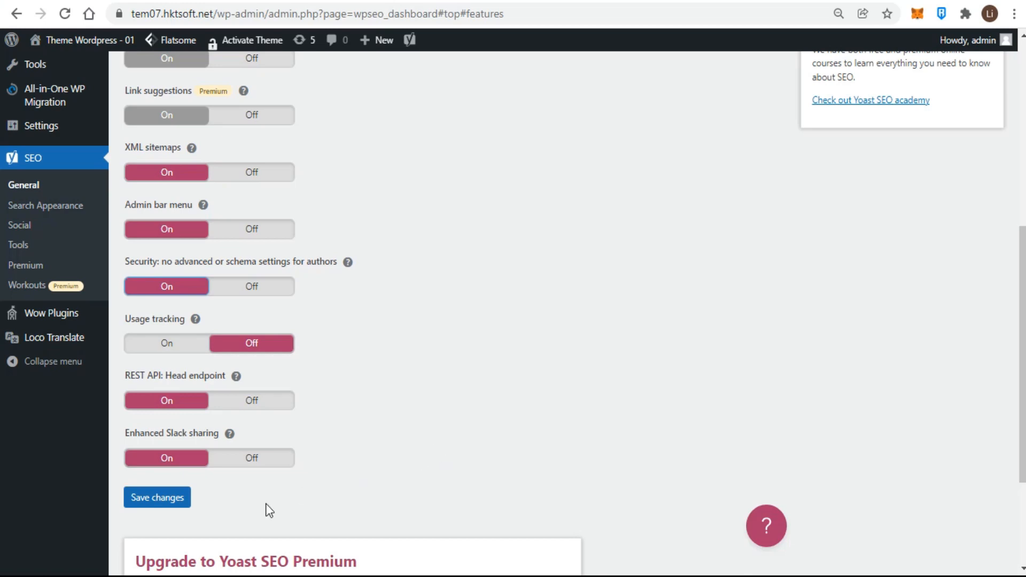
{"action": "left_click", "coordinate": [157, 497]}
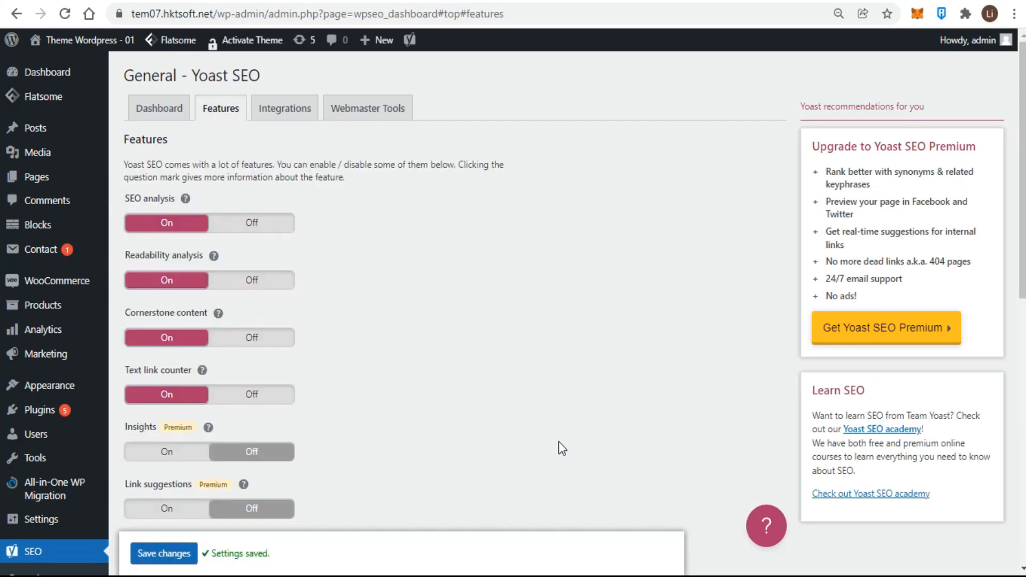
Look over the empty Baidu, Bing, Google and Yandex verification code fields and open Google's site verification page for the Google code.
{"action": "left_click", "coordinate": [343, 108]}
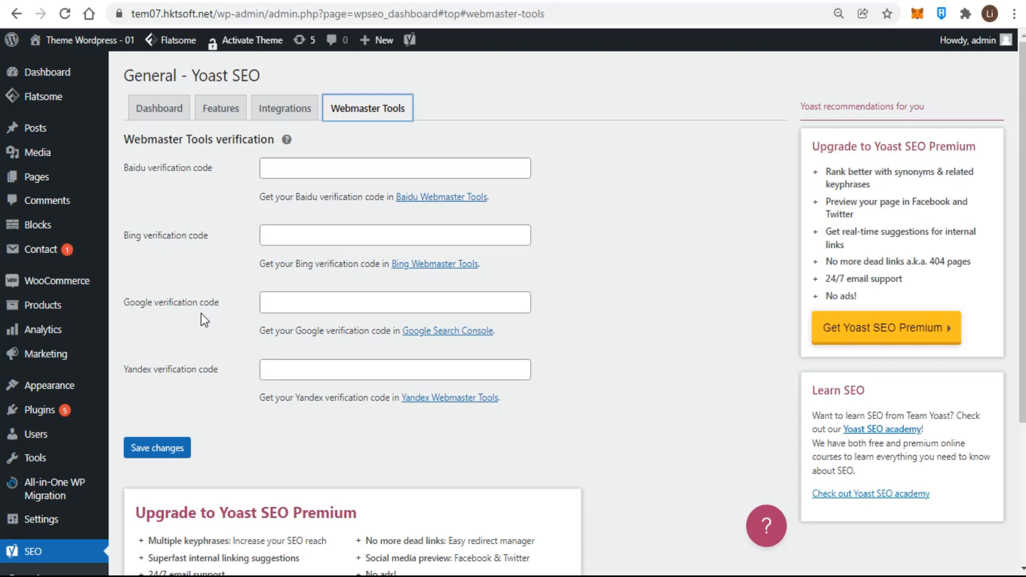
{"action": "left_click", "coordinate": [368, 167]}
{"action": "left_click", "coordinate": [338, 229]}
{"action": "left_click", "coordinate": [332, 308]}
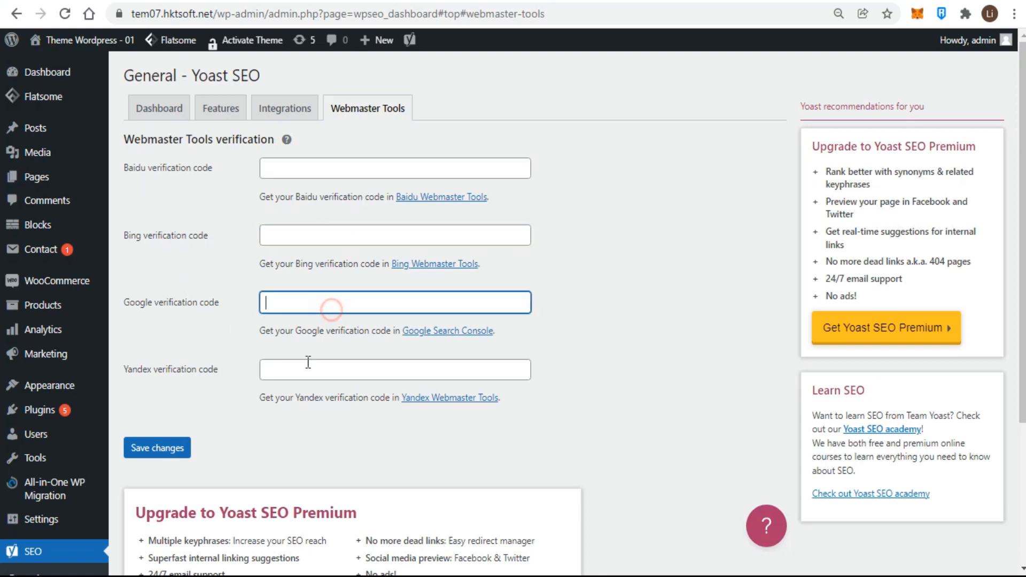
{"action": "left_click", "coordinate": [308, 369]}
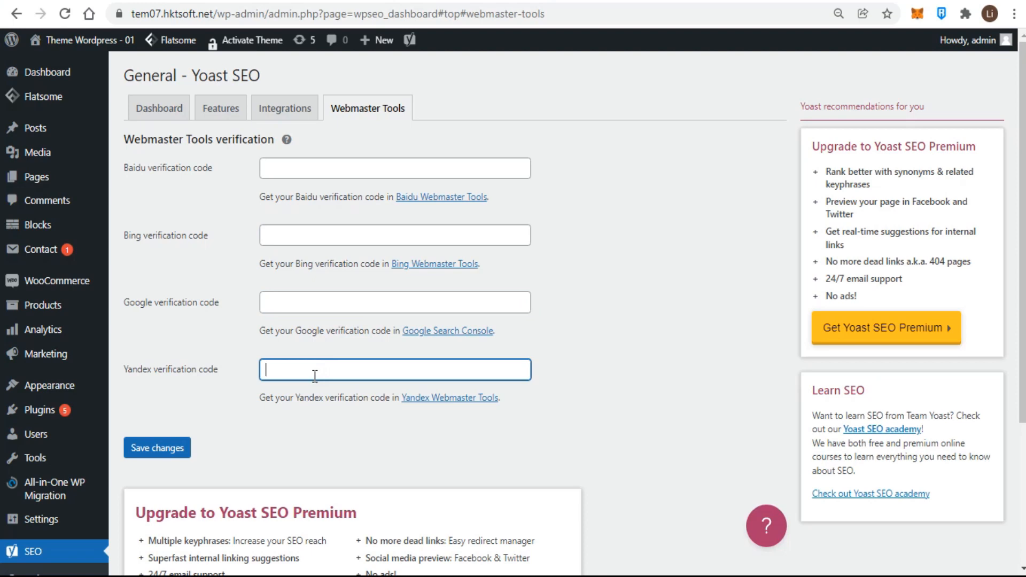
{"action": "left_click", "coordinate": [448, 331]}
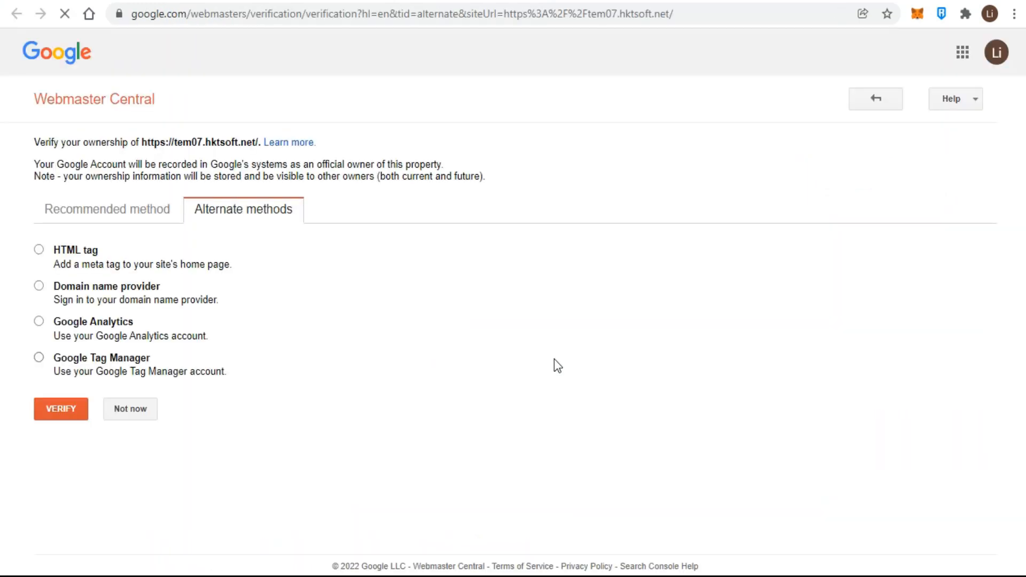
Copy the verification code from Google's HTML tag method, paste it into Yoast's Google verification code field, and save the changes.
{"action": "left_click", "coordinate": [66, 250]}
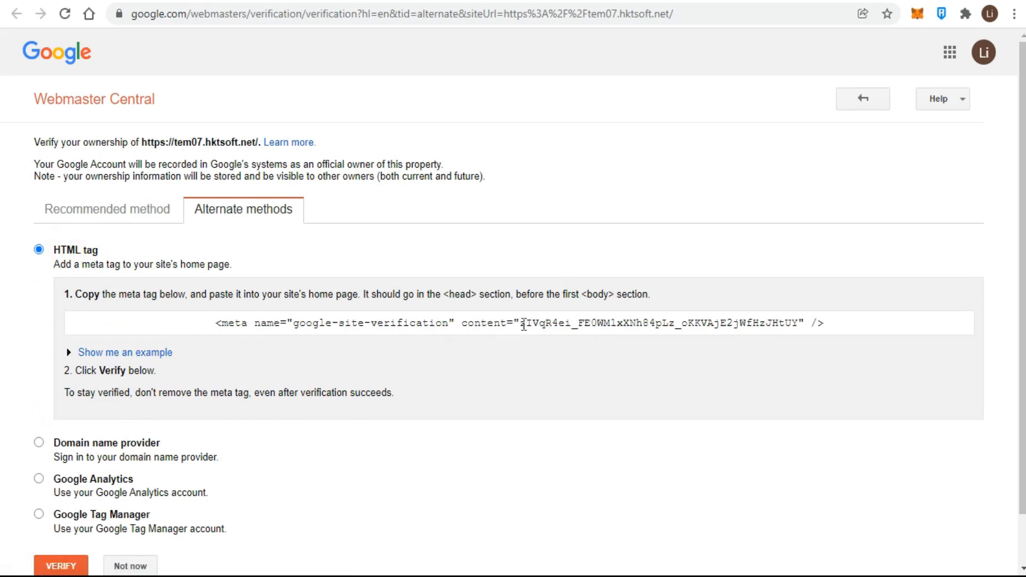
{"action": "left_click_drag", "start_coordinate": [519, 324], "coordinate": [799, 325]}
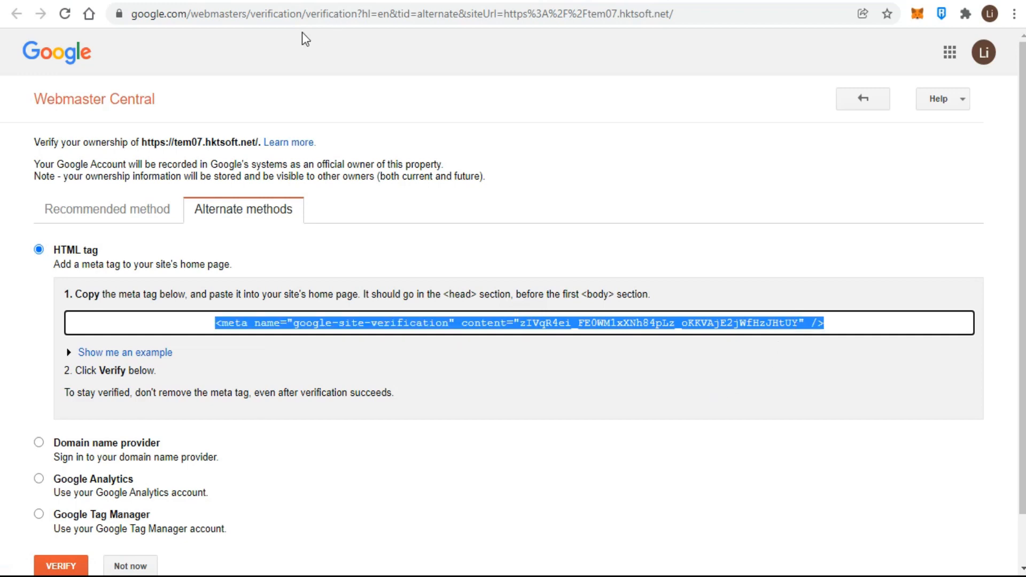
{"action": "left_click", "coordinate": [107, 1]}
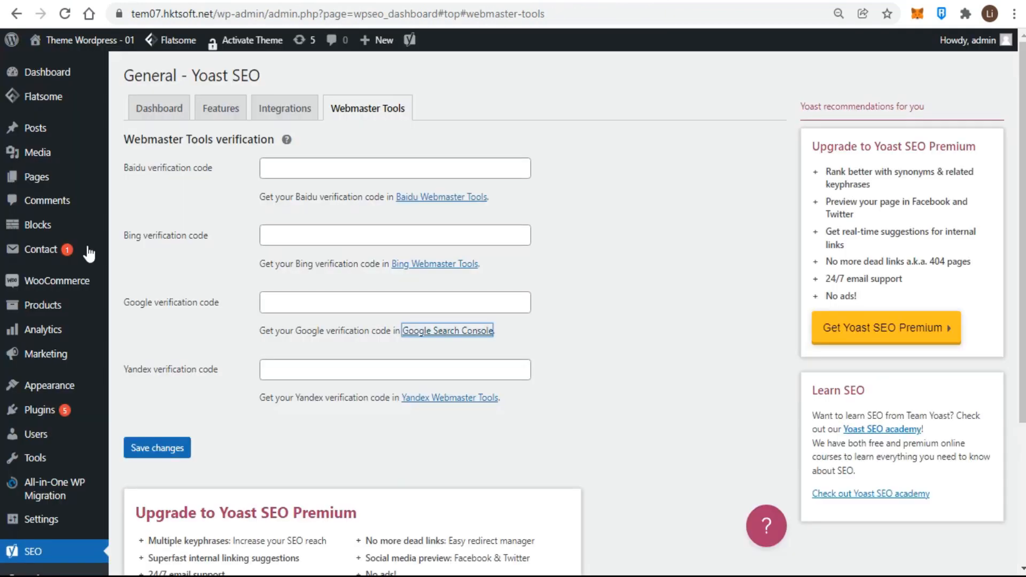
{"action": "left_click", "coordinate": [320, 297]}
{"action": "key", "text": "ctrl+v"}
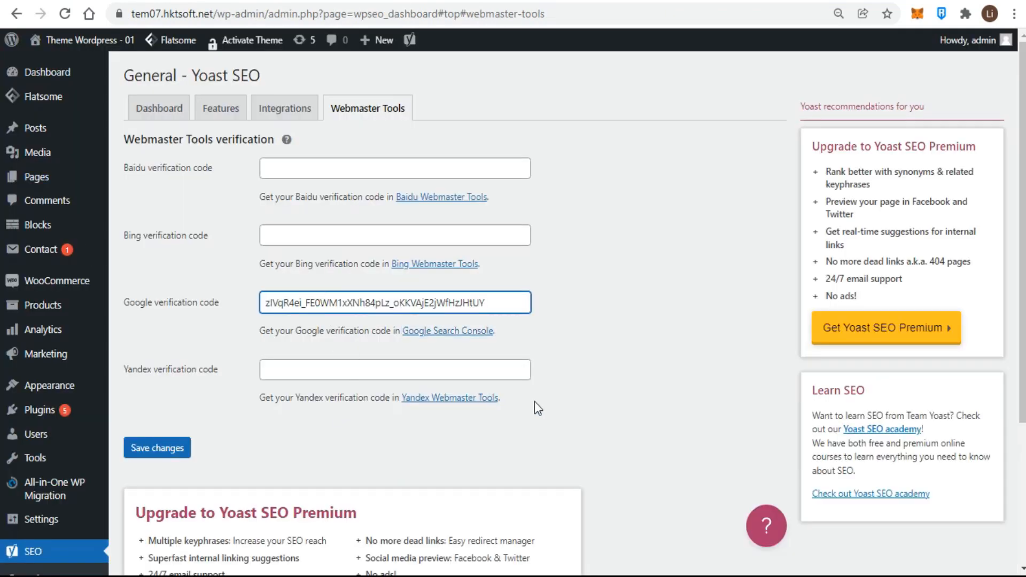
{"action": "left_click", "coordinate": [169, 453]}
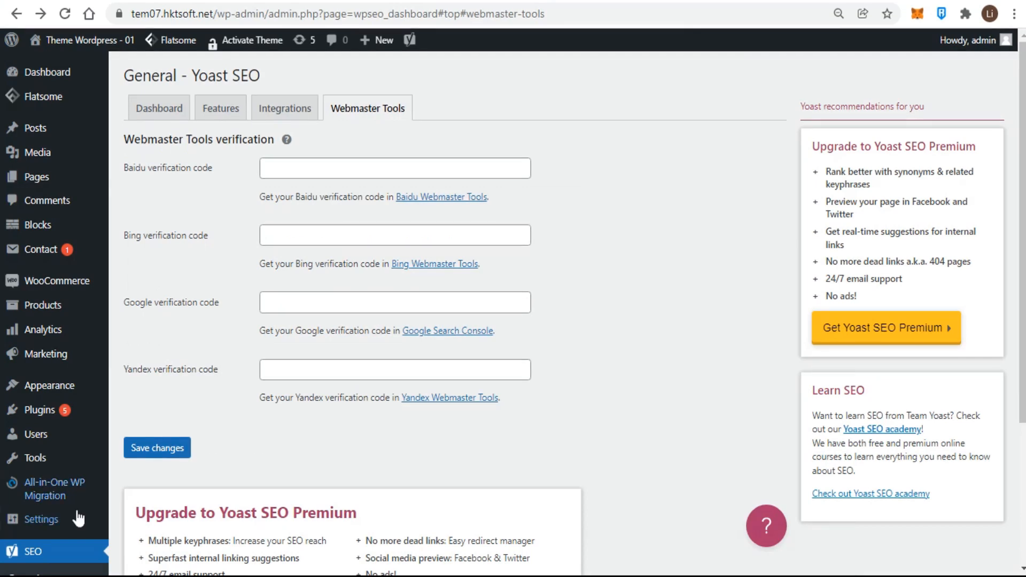
Open Yoast's Search Appearance settings and look through the content types, media, taxonomies, archives, breadcrumbs and RSS sections.
{"action": "scroll", "coordinate": [32, 508], "scroll_direction": "down", "scroll_amount": 3}
{"action": "left_click", "coordinate": [46, 444]}
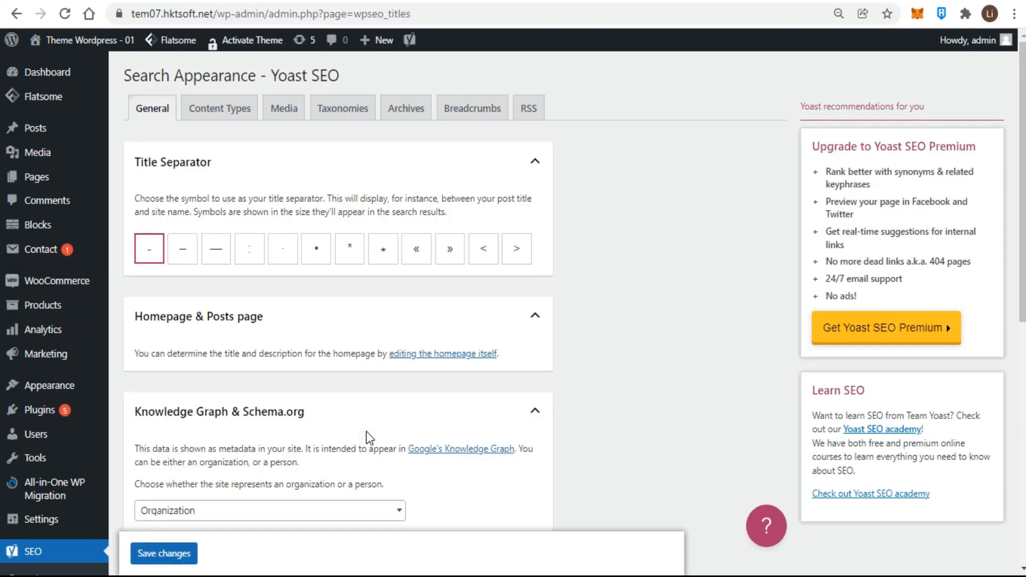
{"action": "left_click", "coordinate": [219, 109]}
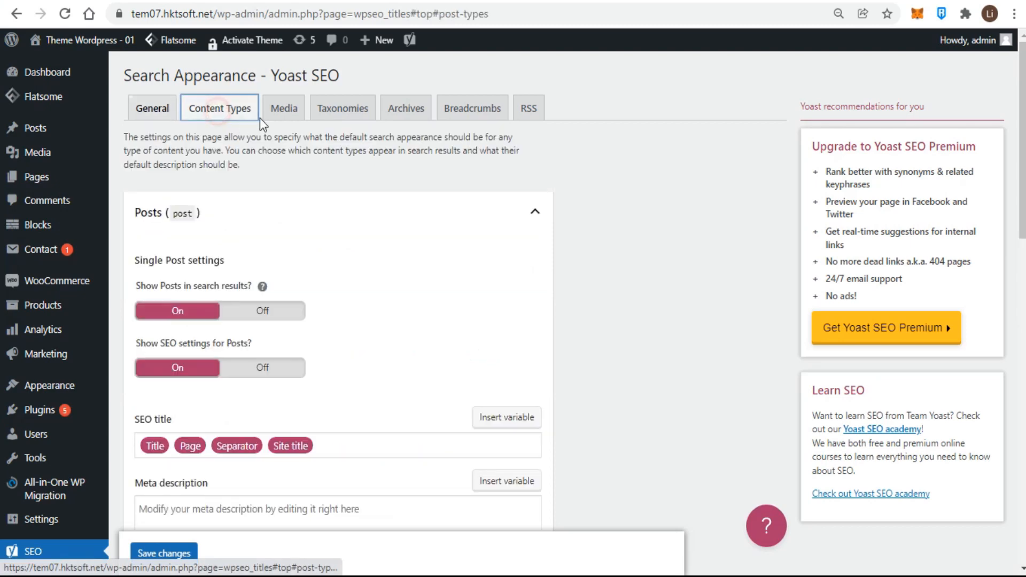
{"action": "left_click", "coordinate": [282, 111]}
{"action": "left_click", "coordinate": [359, 115]}
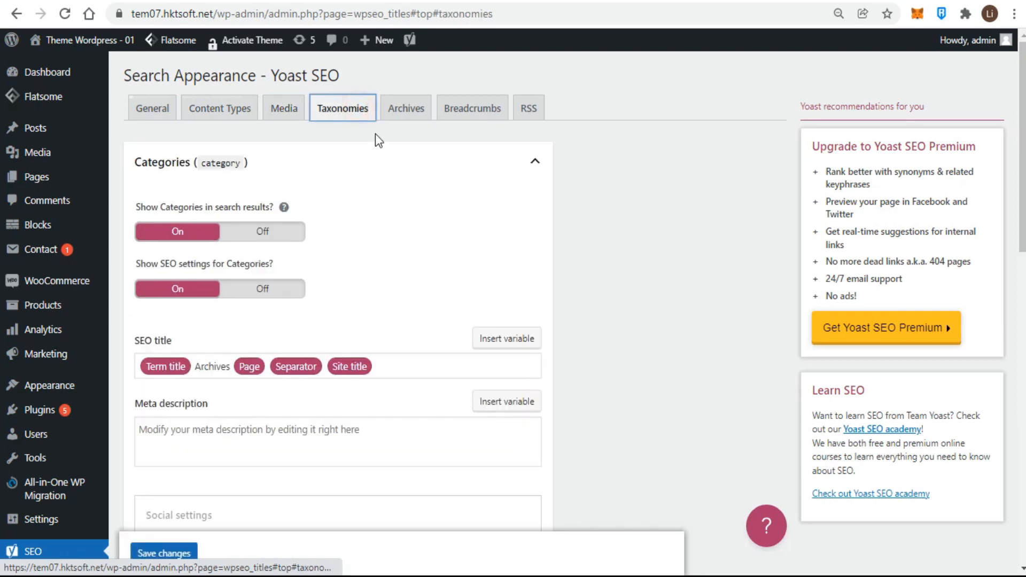
{"action": "left_click", "coordinate": [408, 118]}
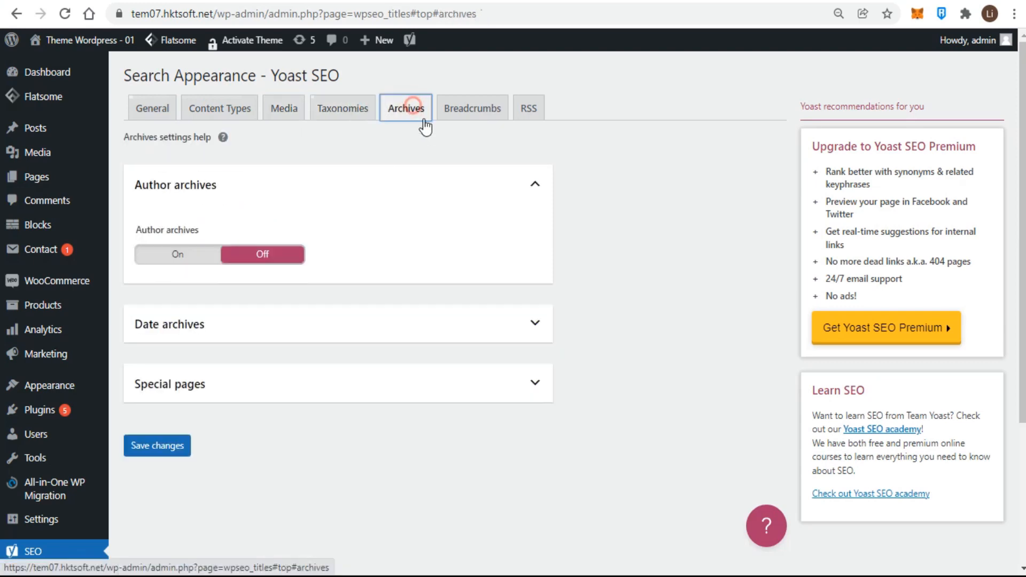
{"action": "left_click", "coordinate": [470, 111]}
{"action": "left_click", "coordinate": [530, 109]}
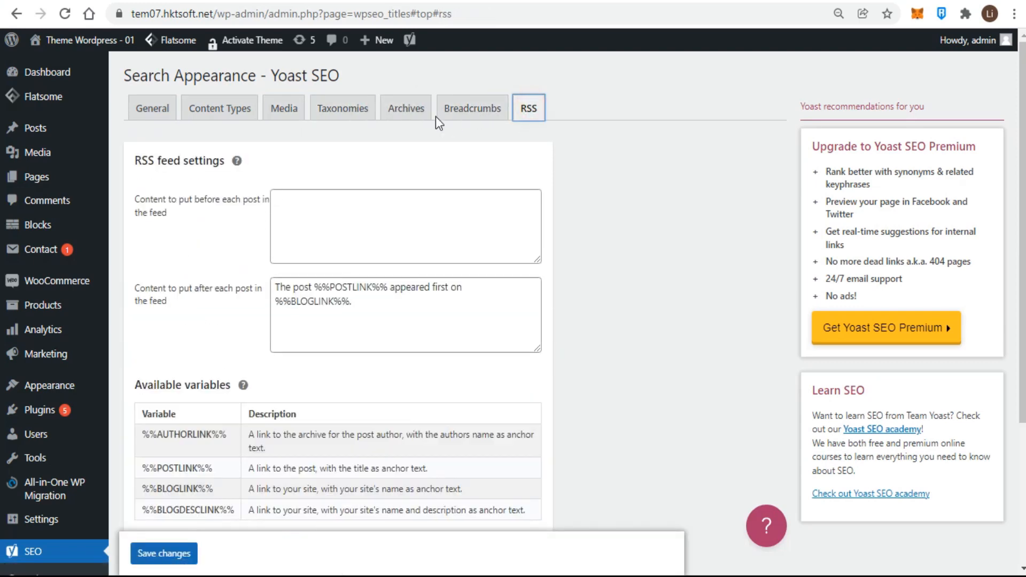
Review the general search appearance settings, covering the title separator, homepage, and Knowledge Graph organization name and logo.
{"action": "left_click", "coordinate": [162, 115]}
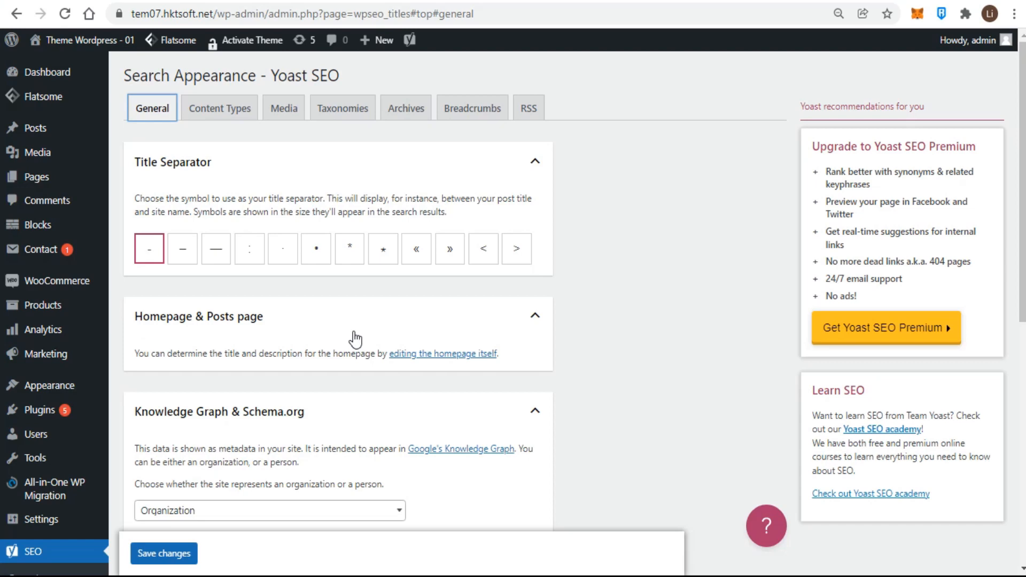
{"action": "scroll", "coordinate": [355, 339], "scroll_direction": "down", "scroll_amount": 9}
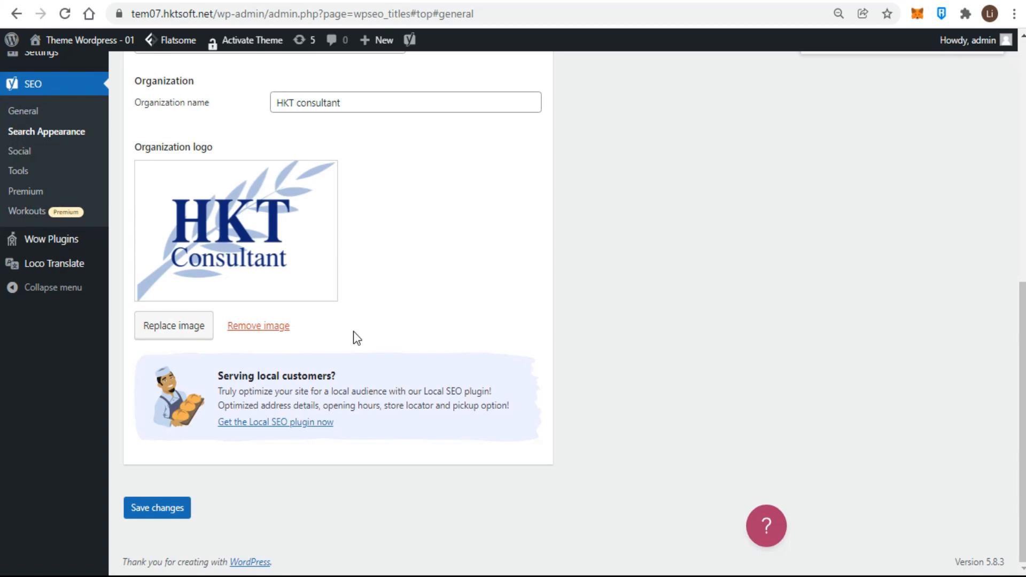
{"action": "scroll", "coordinate": [354, 332], "scroll_direction": "up", "scroll_amount": 8}
{"action": "scroll", "coordinate": [353, 339], "scroll_direction": "up", "scroll_amount": 2}
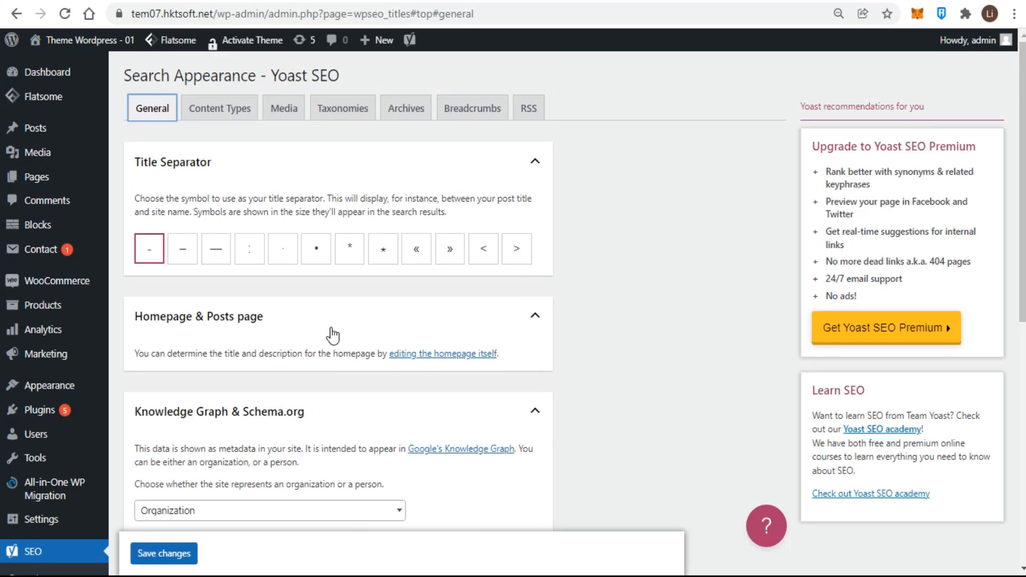
In the content type settings, toggle showing posts in search results and SEO settings for posts off and back on.
{"action": "left_click", "coordinate": [219, 109]}
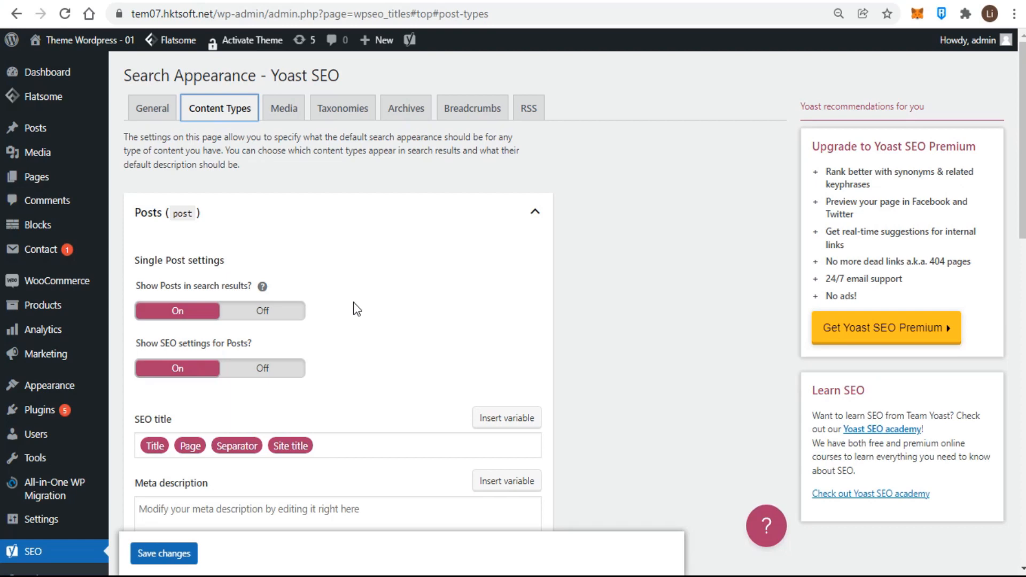
{"action": "left_click", "coordinate": [265, 323]}
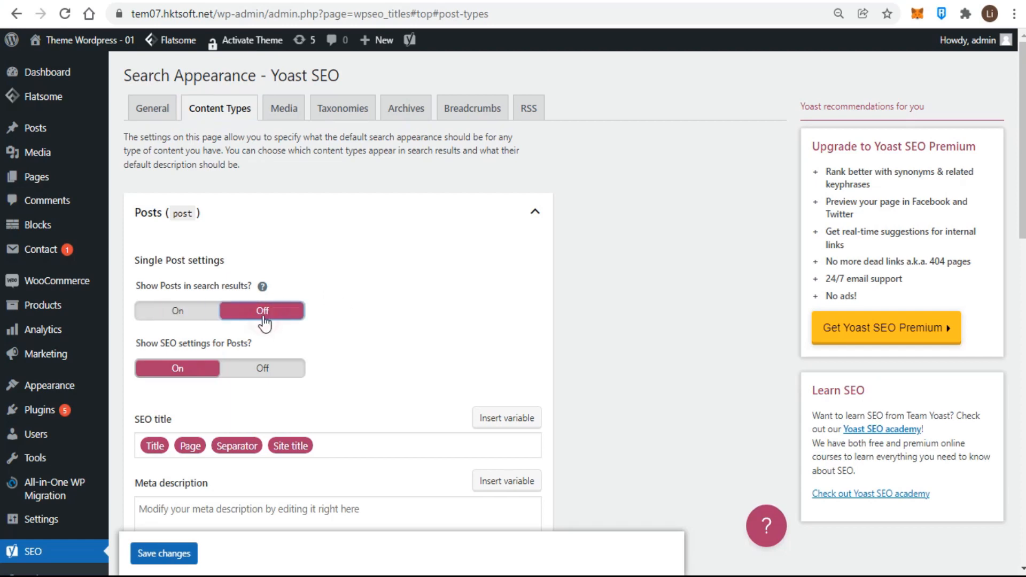
{"action": "left_click", "coordinate": [164, 320]}
{"action": "left_click", "coordinate": [236, 375]}
{"action": "left_click", "coordinate": [179, 370]}
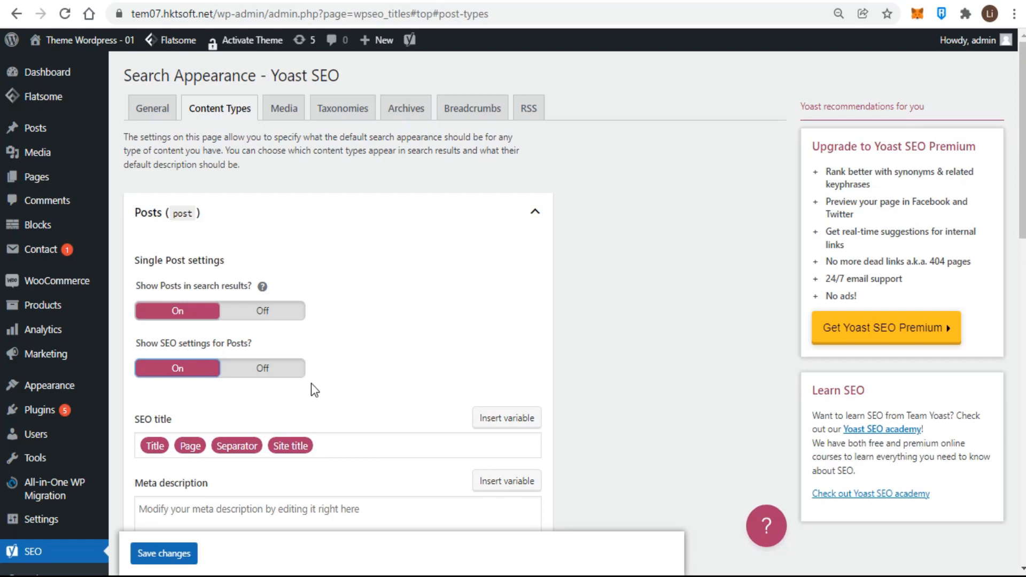
Examine the posts' meta description field, the default page type and article type options, and the social settings.
{"action": "left_click", "coordinate": [370, 449]}
{"action": "scroll", "coordinate": [396, 456], "scroll_direction": "down", "scroll_amount": 3}
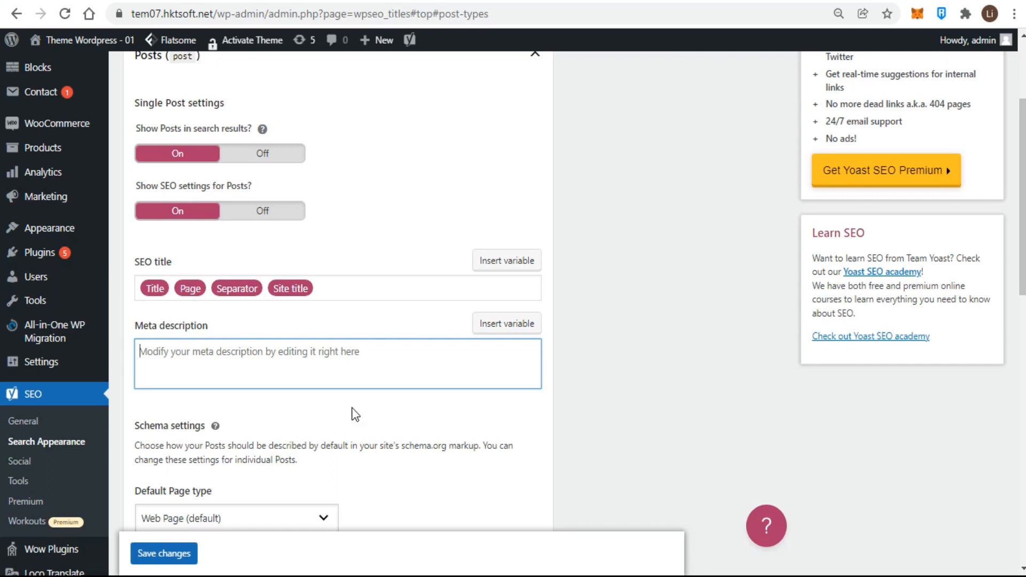
{"action": "scroll", "coordinate": [356, 414], "scroll_direction": "down", "scroll_amount": 3}
{"action": "left_click", "coordinate": [305, 360]}
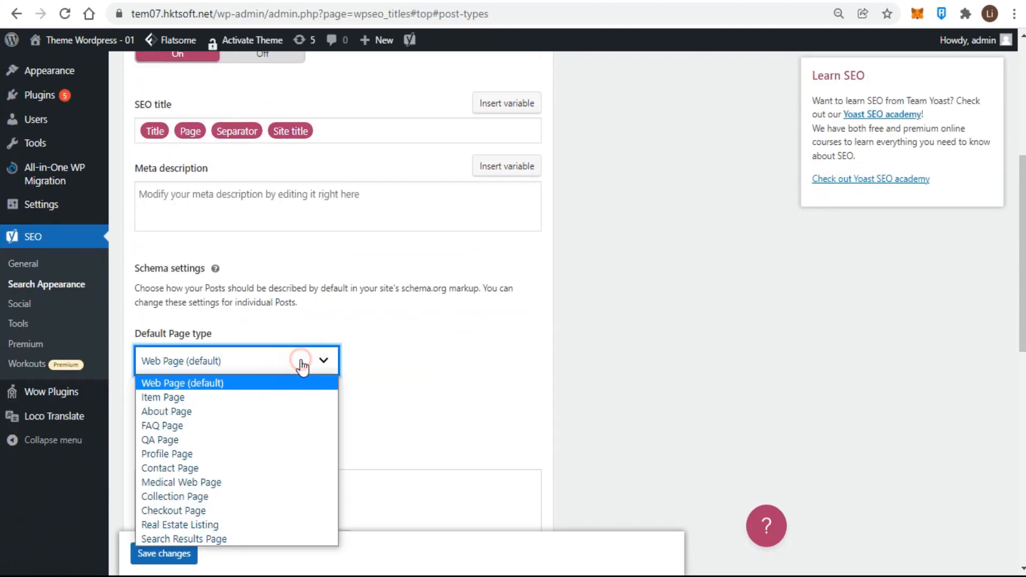
{"action": "left_click", "coordinate": [410, 366]}
{"action": "left_click", "coordinate": [321, 430]}
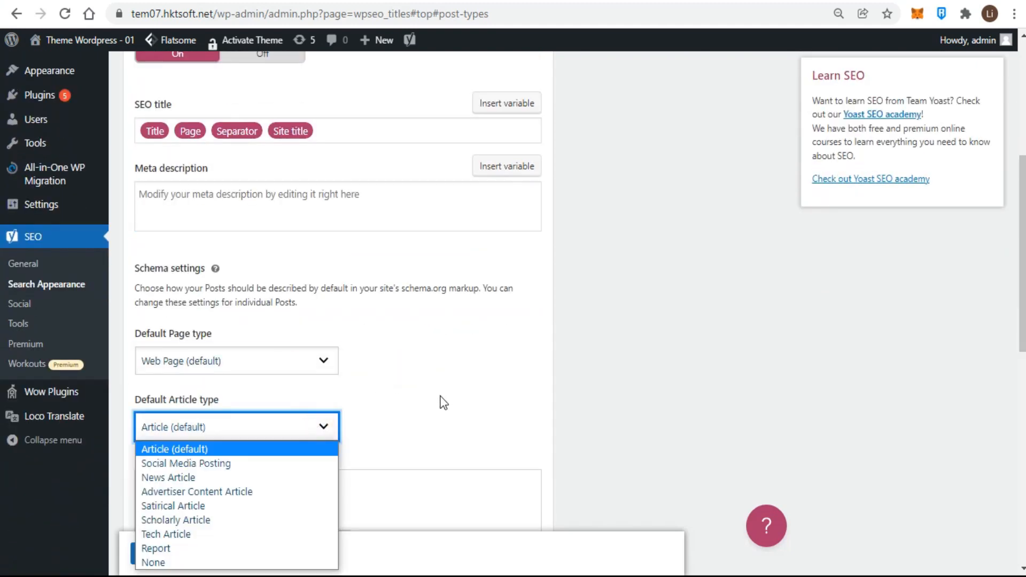
{"action": "left_click", "coordinate": [443, 403]}
{"action": "scroll", "coordinate": [443, 402], "scroll_direction": "down", "scroll_amount": 7}
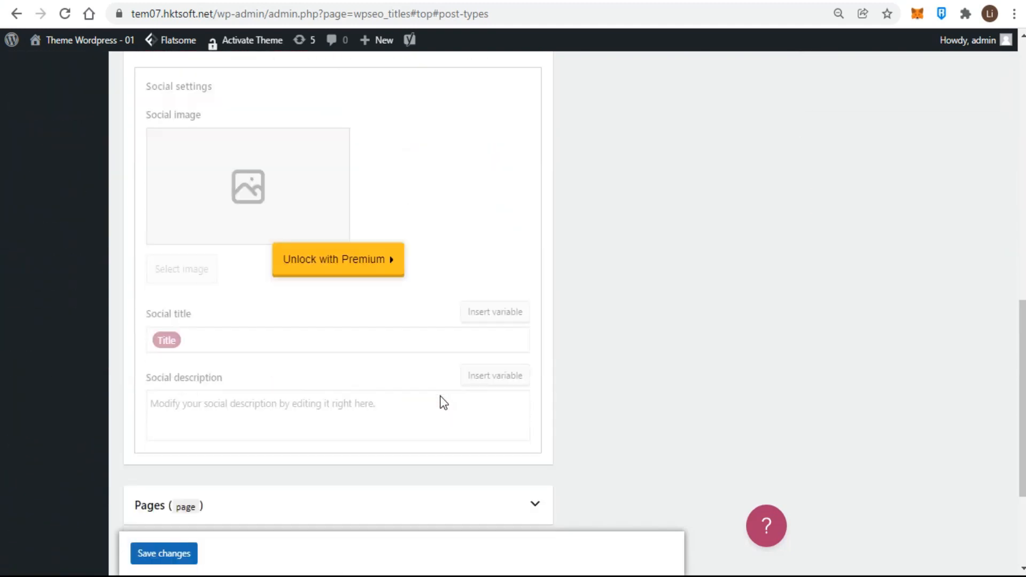
{"action": "scroll", "coordinate": [443, 402], "scroll_direction": "down", "scroll_amount": 1}
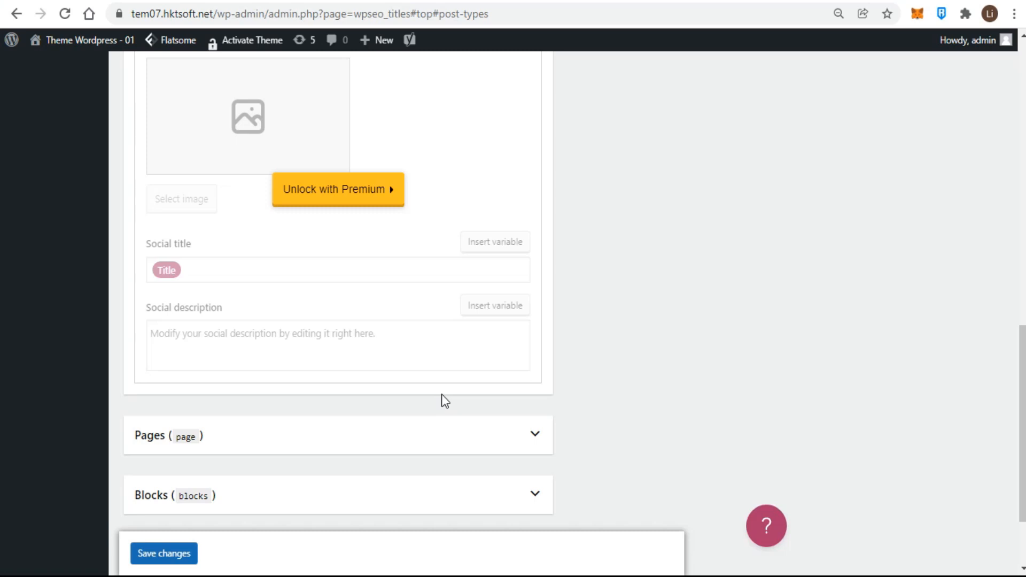
{"action": "scroll", "coordinate": [443, 401], "scroll_direction": "down", "scroll_amount": 2}
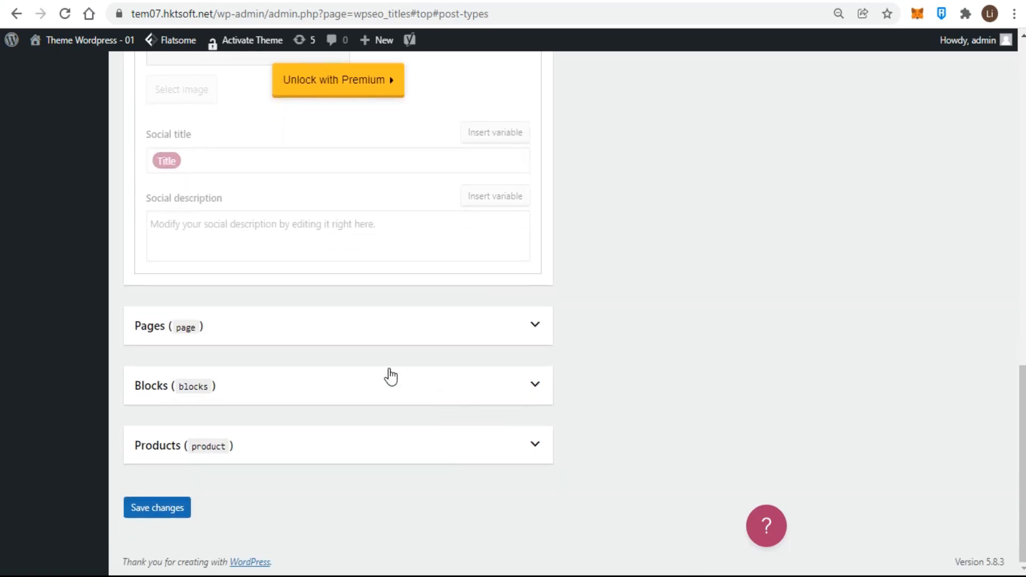
Expand the Pages, Blocks and Products content types and look over their search appearance settings.
{"action": "left_click", "coordinate": [535, 328]}
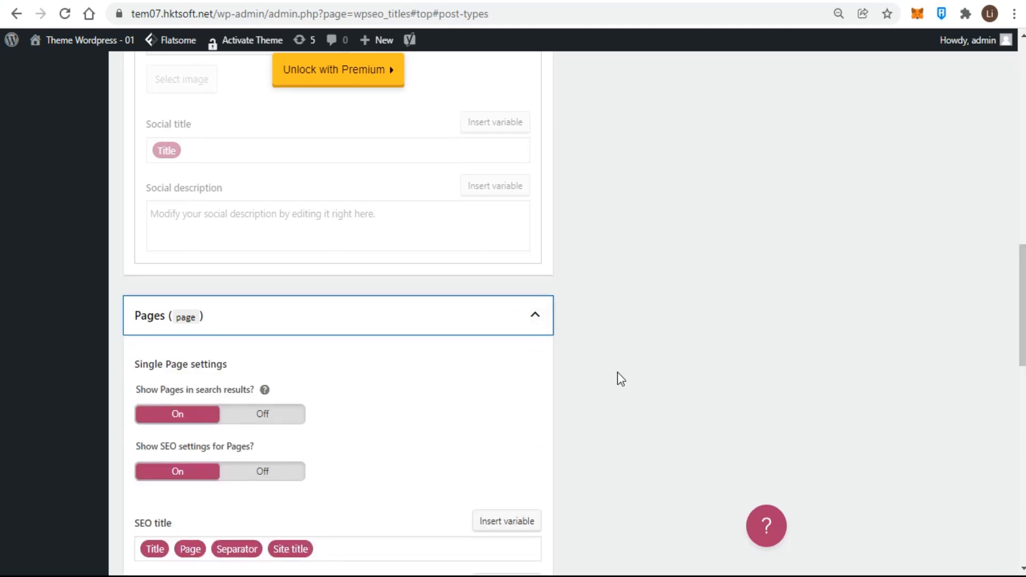
{"action": "scroll", "coordinate": [618, 373], "scroll_direction": "down", "scroll_amount": 10}
{"action": "left_click", "coordinate": [529, 386]}
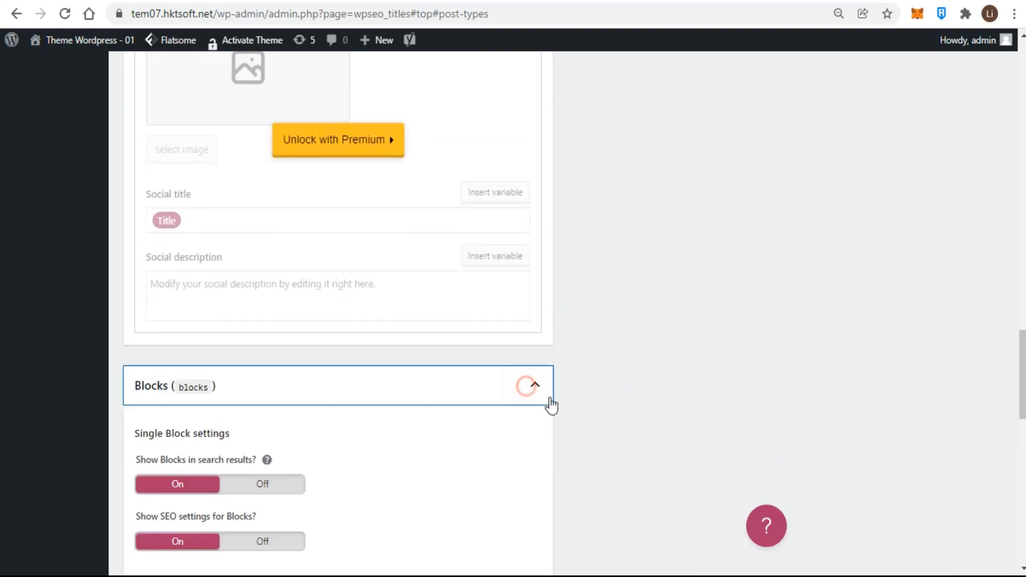
{"action": "scroll", "coordinate": [615, 396], "scroll_direction": "down", "scroll_amount": 10}
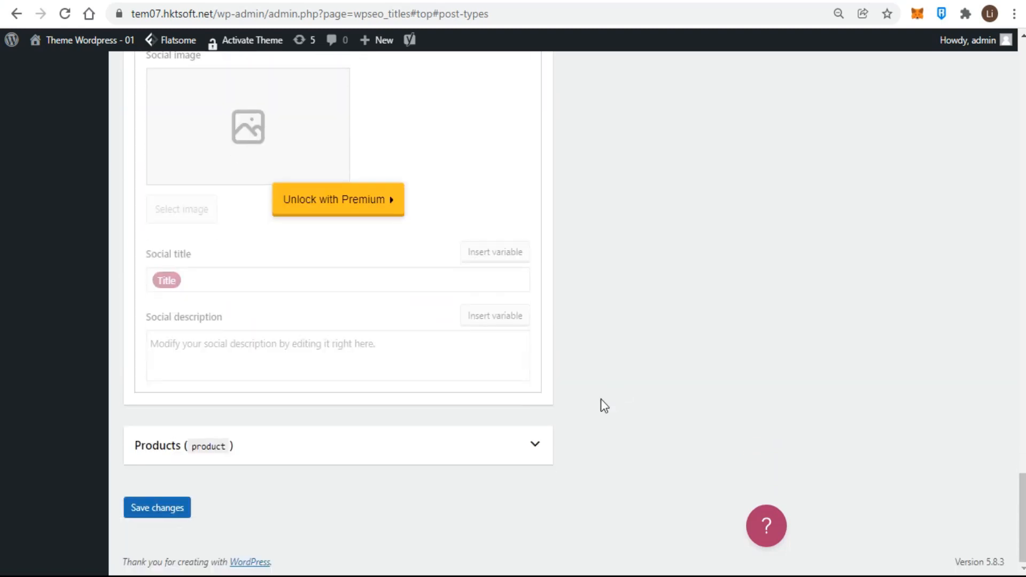
{"action": "left_click", "coordinate": [531, 447]}
{"action": "scroll", "coordinate": [650, 397], "scroll_direction": "down", "scroll_amount": 15}
{"action": "scroll", "coordinate": [671, 394], "scroll_direction": "down", "scroll_amount": 2}
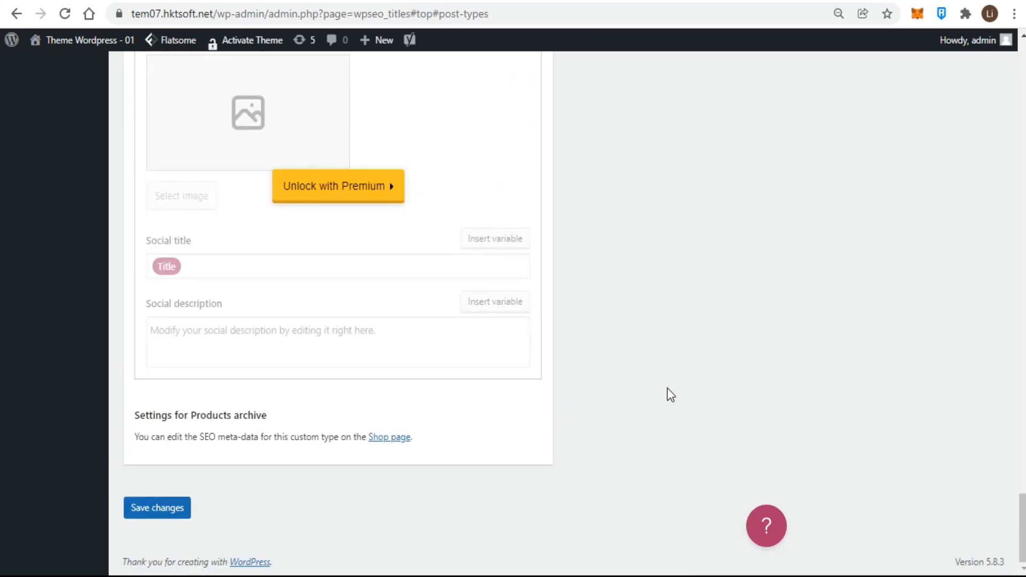
{"action": "scroll", "coordinate": [668, 394], "scroll_direction": "up", "scroll_amount": 6}
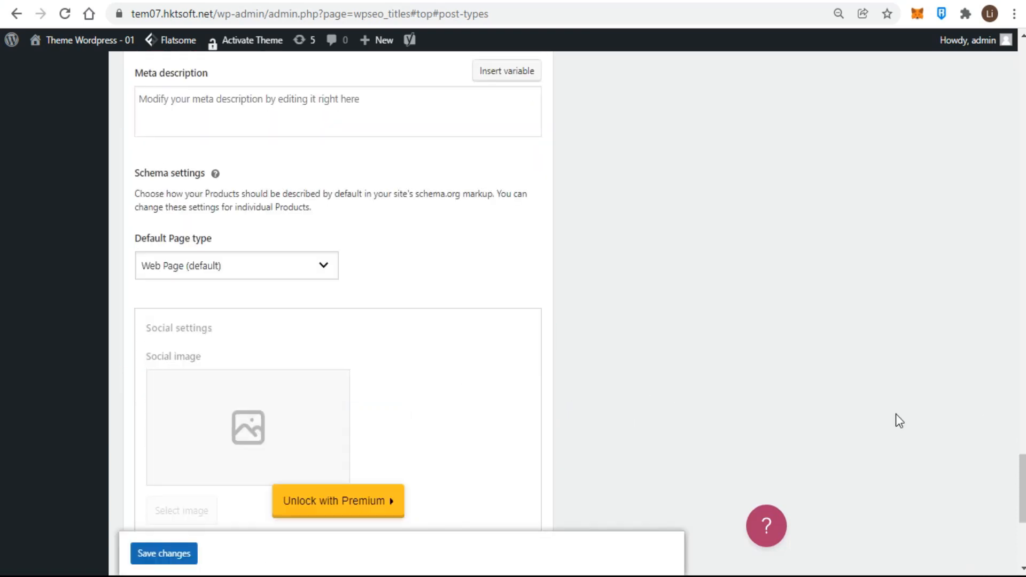
{"action": "scroll", "coordinate": [694, 438], "scroll_direction": "up", "scroll_amount": 15}
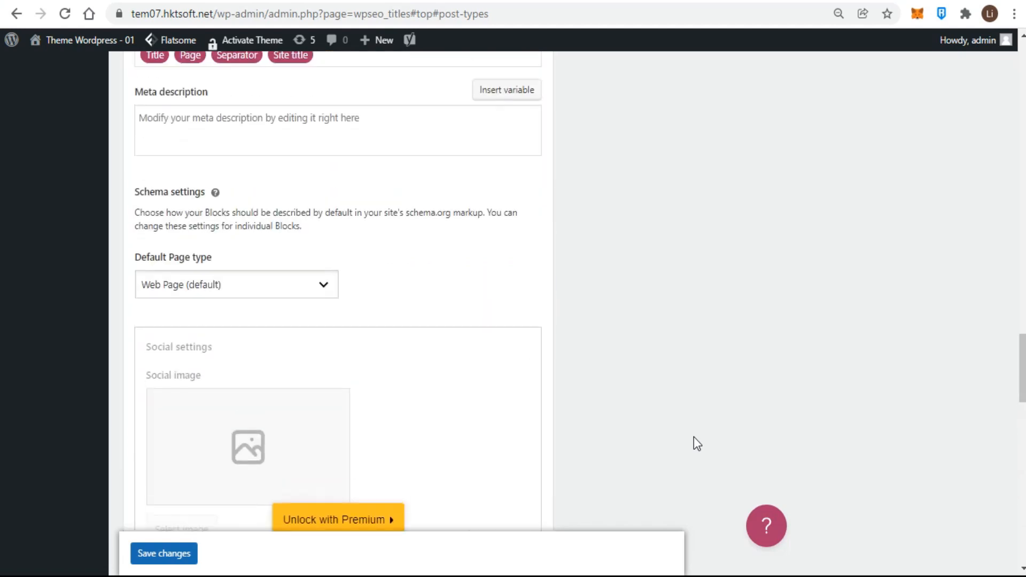
{"action": "scroll", "coordinate": [694, 438], "scroll_direction": "up", "scroll_amount": 15}
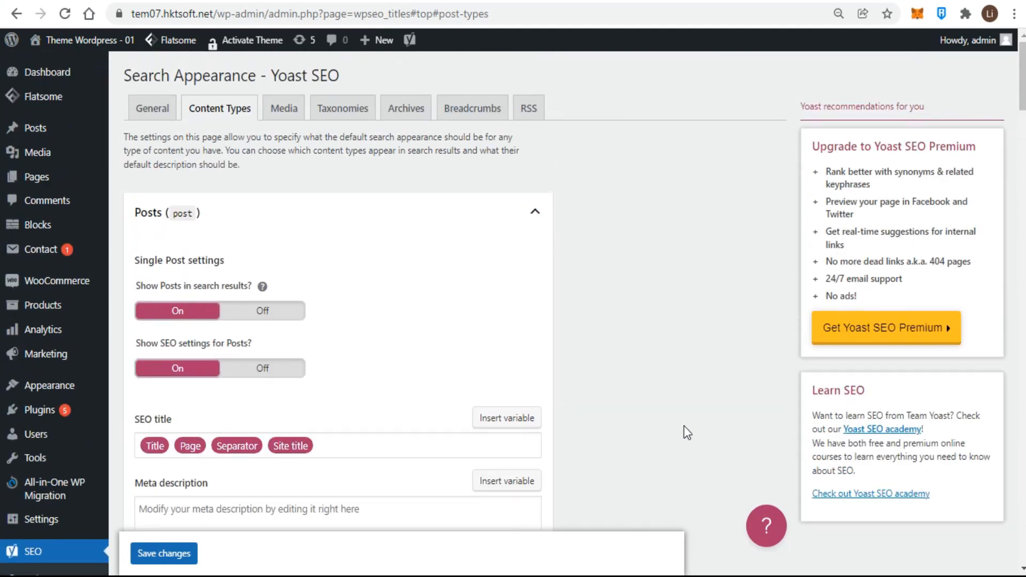
In the media settings, switch the redirect of attachment URLs to No and back to Yes.
{"action": "left_click", "coordinate": [283, 108]}
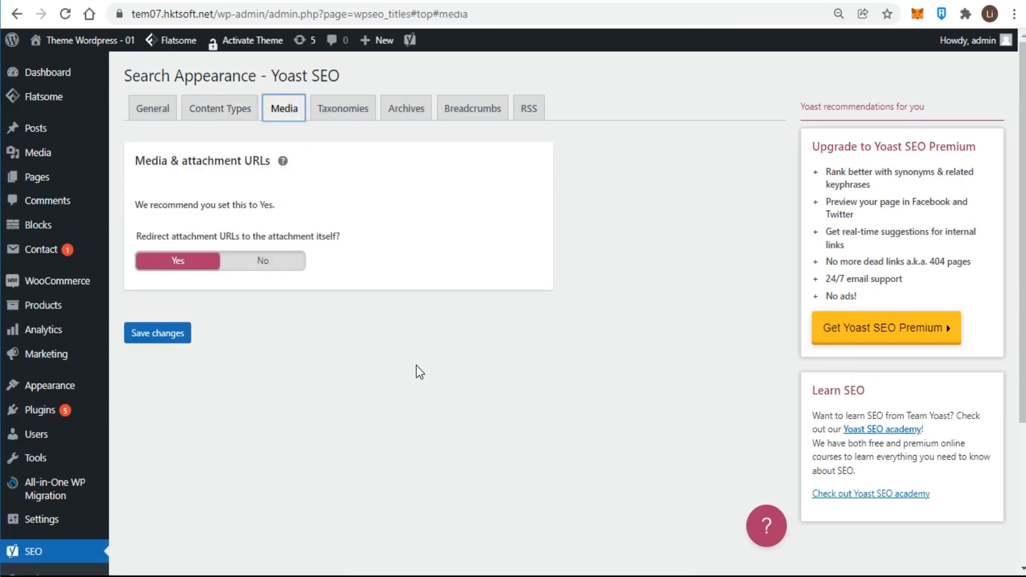
{"action": "left_click", "coordinate": [262, 260]}
{"action": "left_click", "coordinate": [177, 262]}
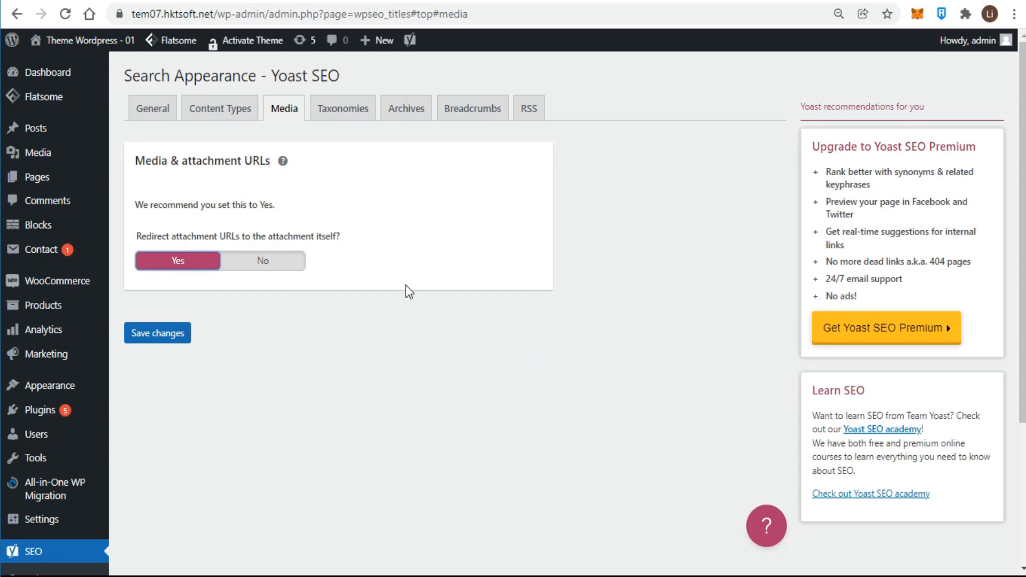
In the taxonomy settings, toggle showing categories in search results and SEO settings for categories off and back on.
{"action": "left_click", "coordinate": [341, 113]}
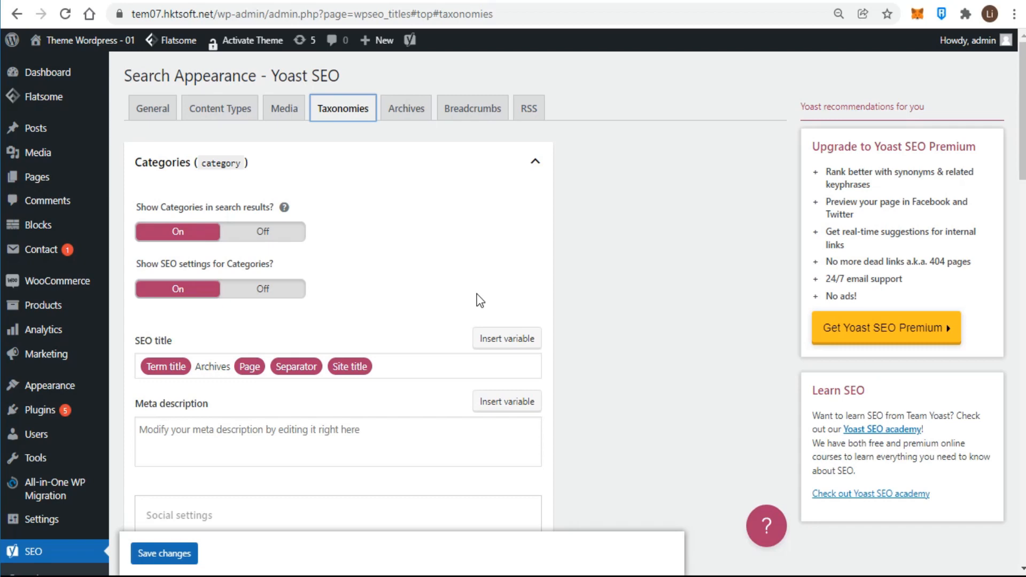
{"action": "left_click", "coordinate": [262, 231]}
{"action": "left_click", "coordinate": [195, 240]}
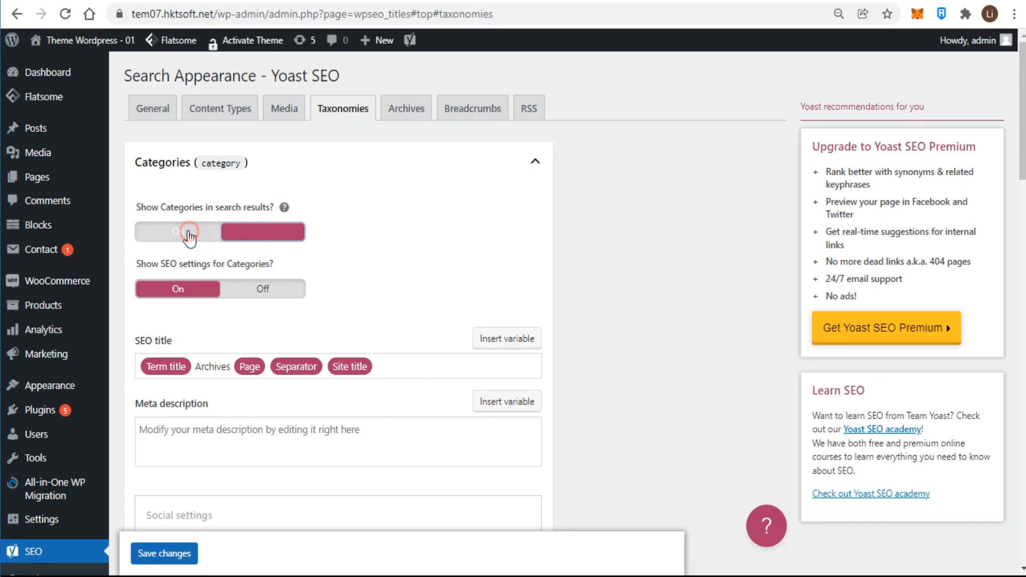
{"action": "left_click", "coordinate": [273, 290]}
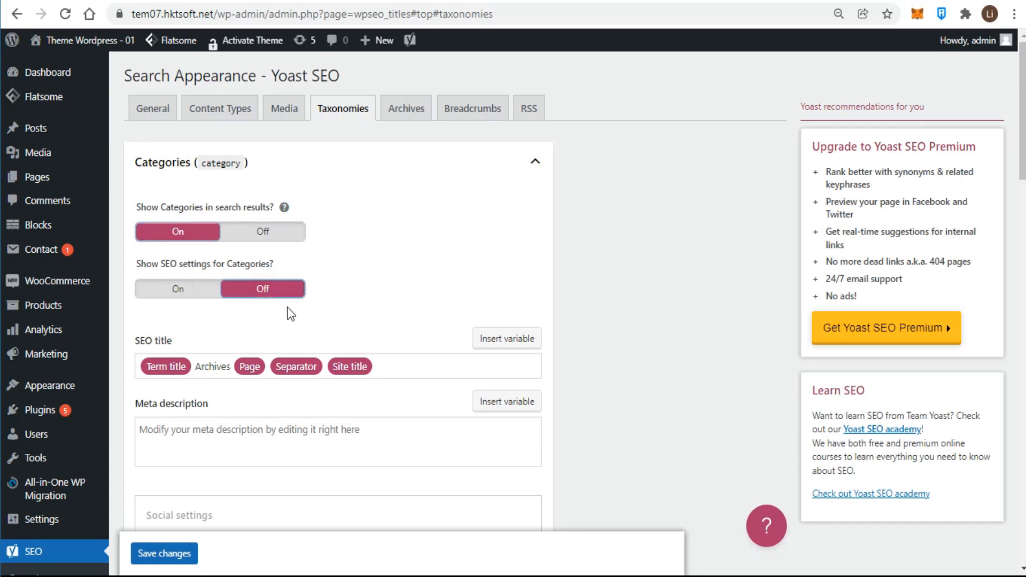
{"action": "left_click", "coordinate": [177, 290]}
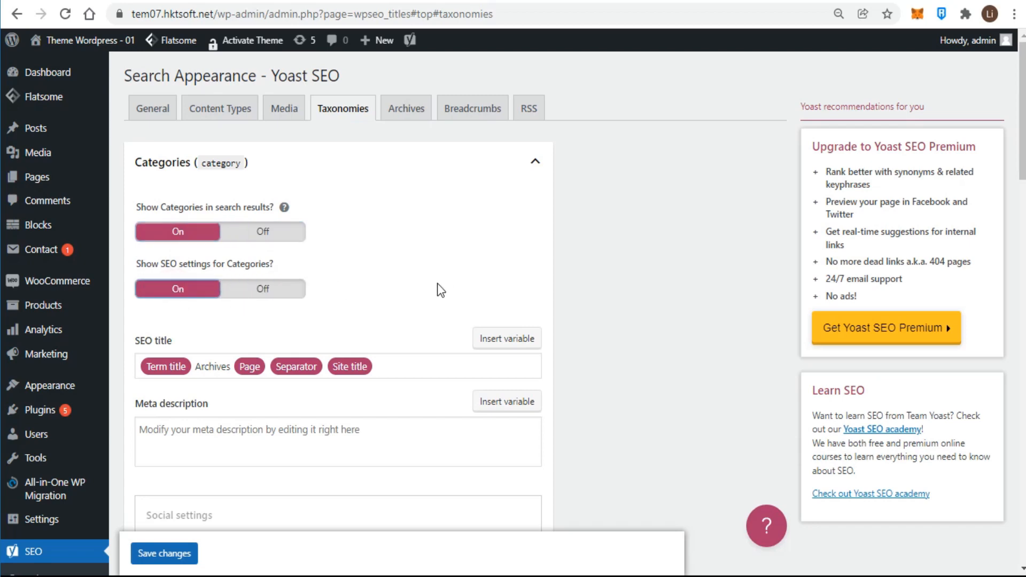
Look over the SEO title, meta description and social settings fields for the Categories taxonomy.
{"action": "scroll", "coordinate": [438, 284], "scroll_direction": "down", "scroll_amount": 2}
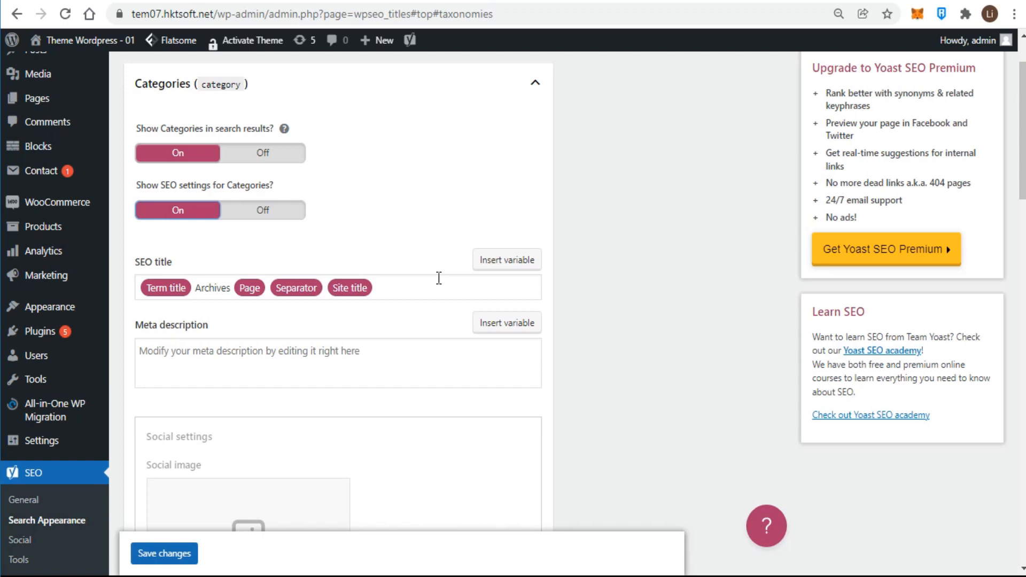
{"action": "left_click", "coordinate": [421, 288]}
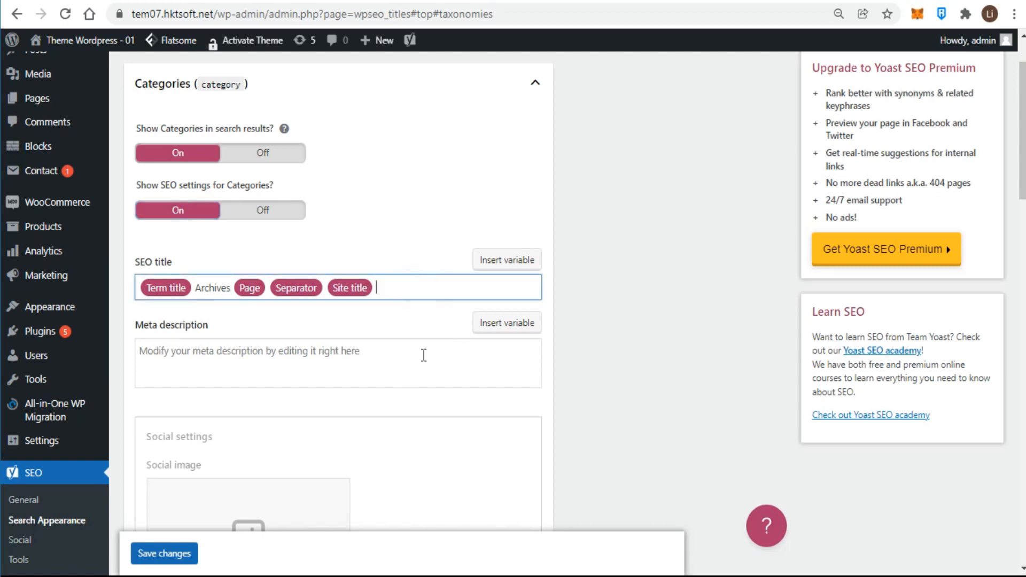
{"action": "left_click", "coordinate": [311, 364]}
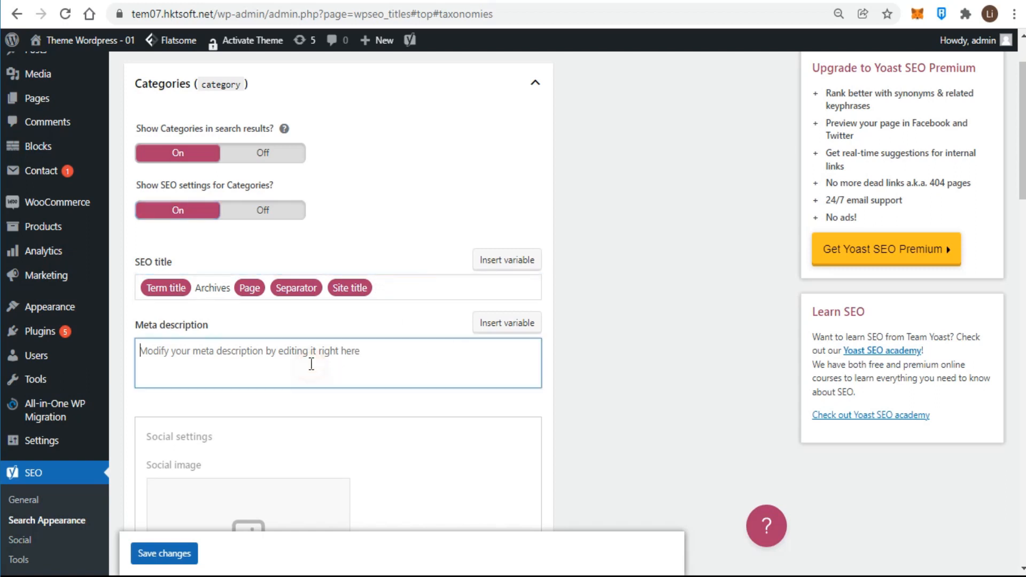
{"action": "scroll", "coordinate": [311, 364], "scroll_direction": "down", "scroll_amount": 8}
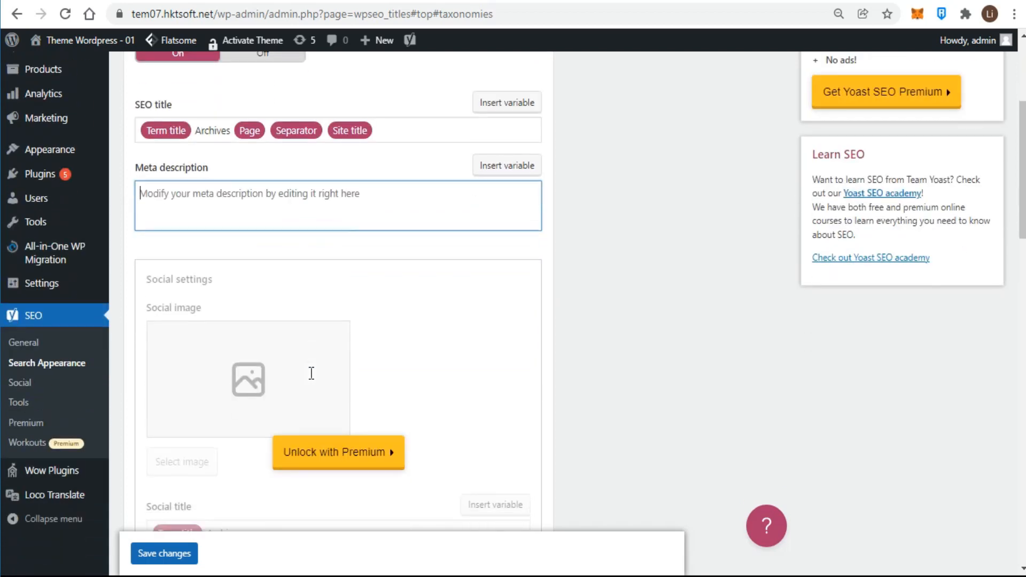
Turn off showing Tags in search results and SEO settings for Tags, and save the taxonomy settings.
{"action": "scroll", "coordinate": [310, 373], "scroll_direction": "down", "scroll_amount": 3}
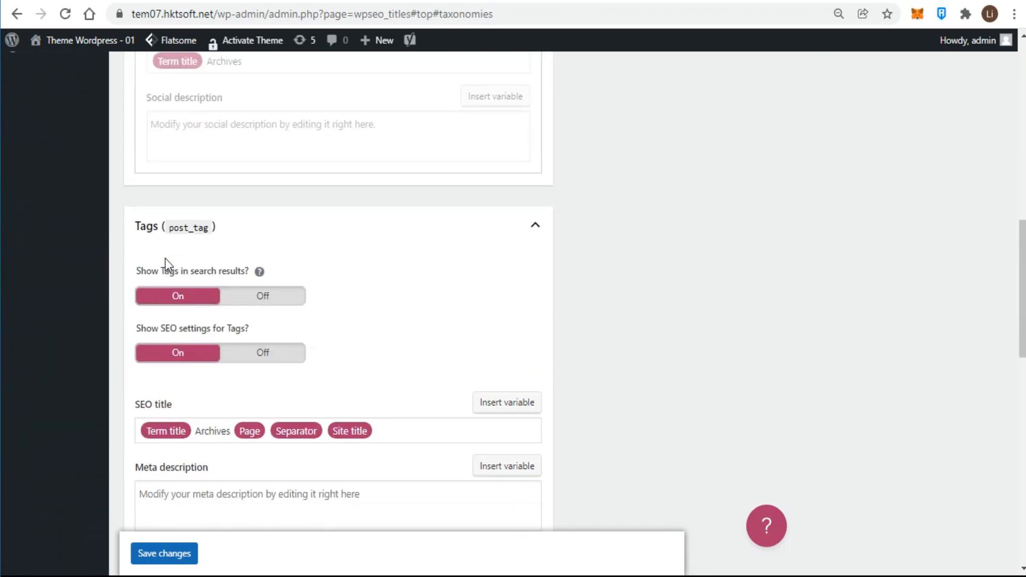
{"action": "left_click", "coordinate": [259, 299]}
{"action": "left_click", "coordinate": [263, 354]}
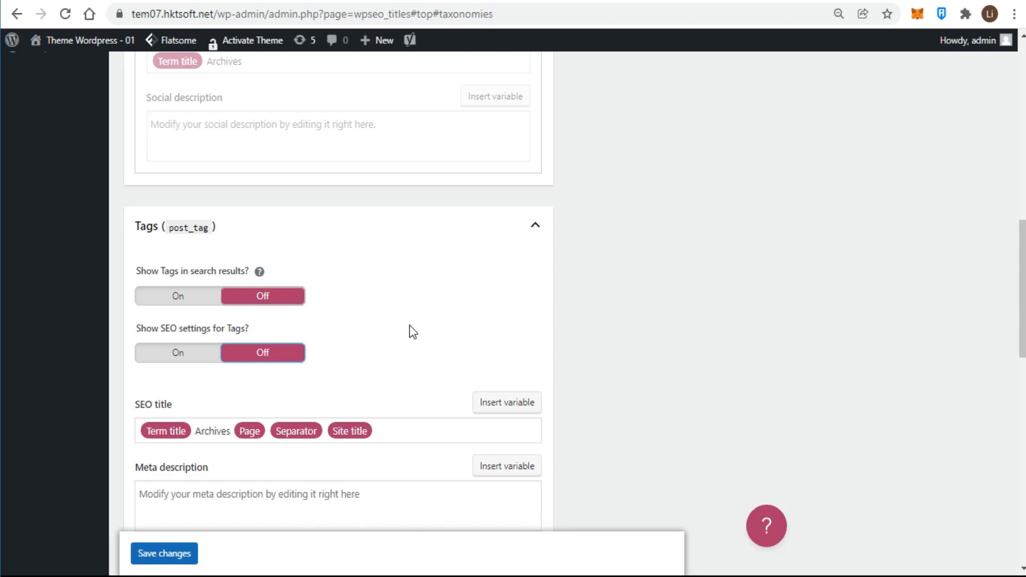
{"action": "scroll", "coordinate": [409, 325], "scroll_direction": "down", "scroll_amount": 10}
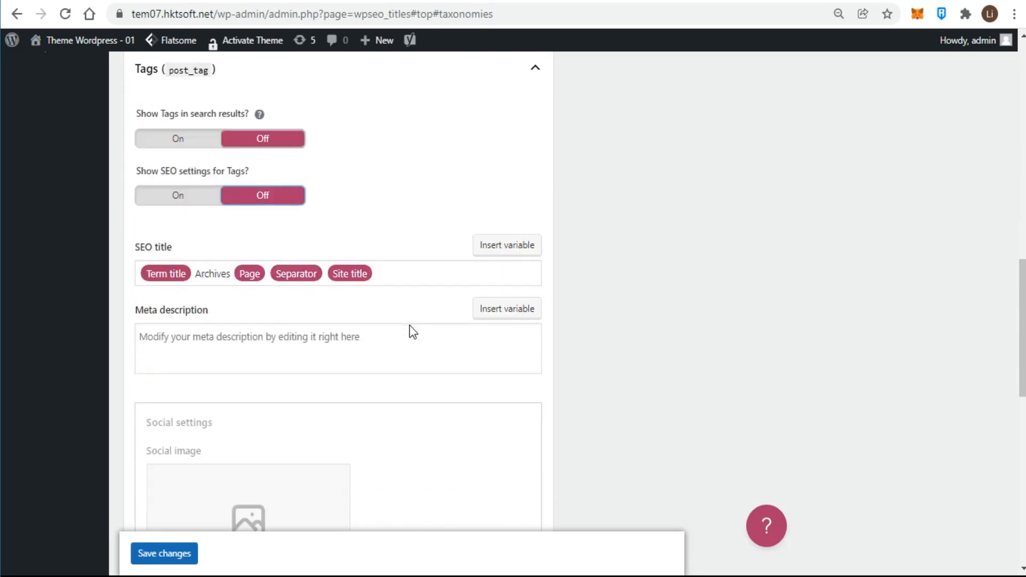
{"action": "scroll", "coordinate": [410, 325], "scroll_direction": "down", "scroll_amount": 6}
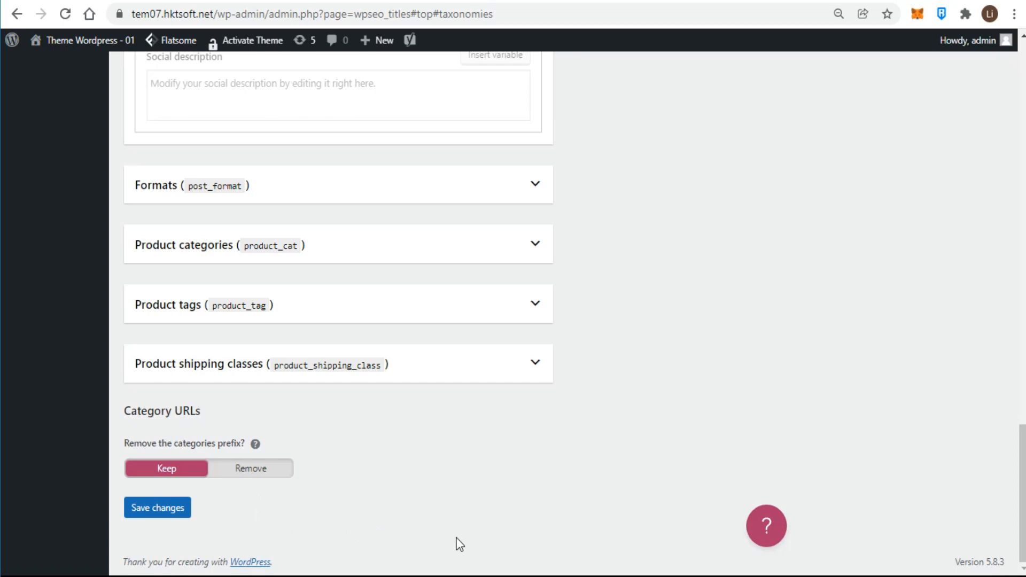
{"action": "left_click", "coordinate": [144, 513]}
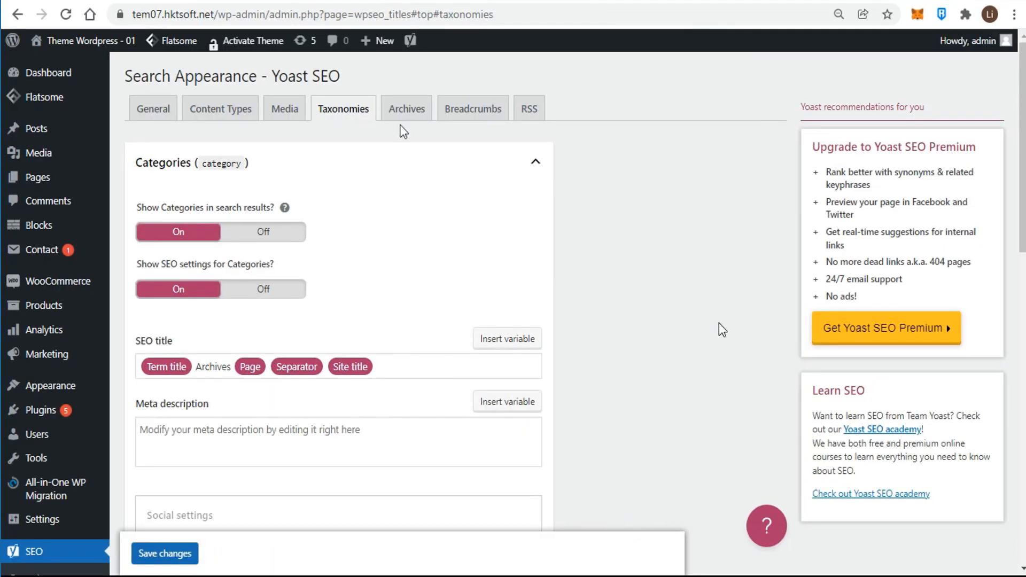
In the archives settings, switch author archives On and back to Off.
{"action": "left_click", "coordinate": [405, 112]}
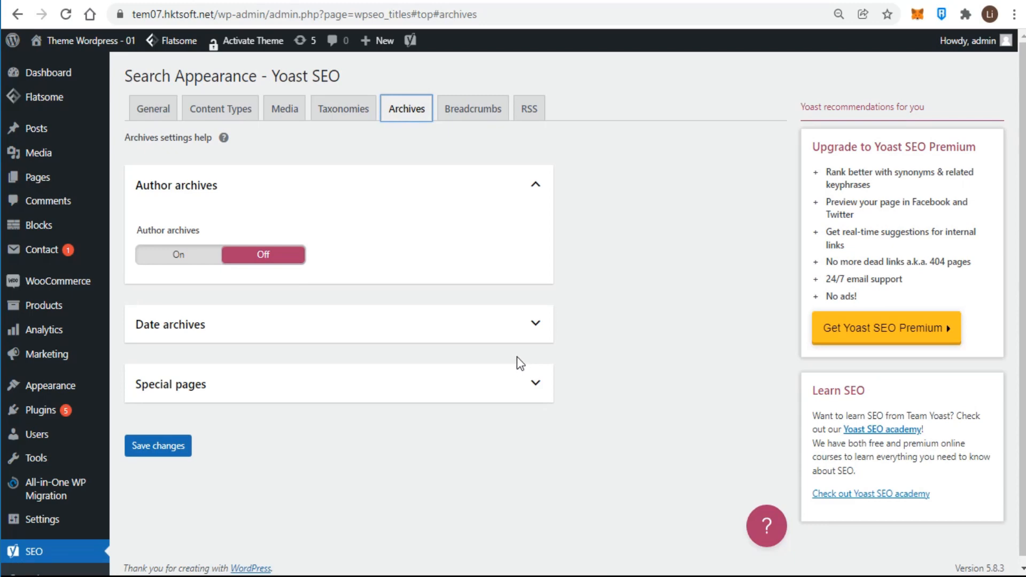
{"action": "left_click", "coordinate": [174, 254]}
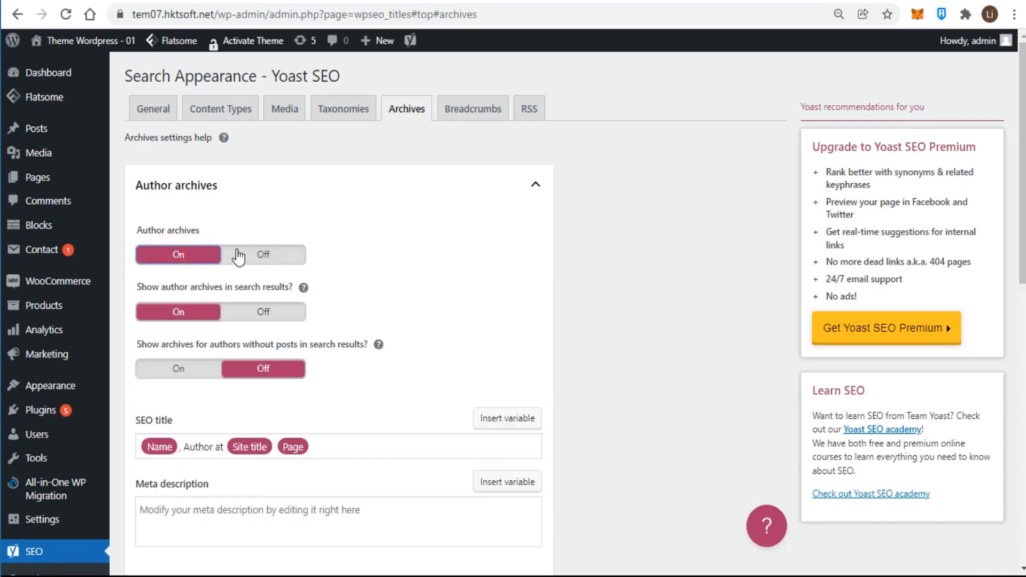
{"action": "left_click", "coordinate": [238, 256]}
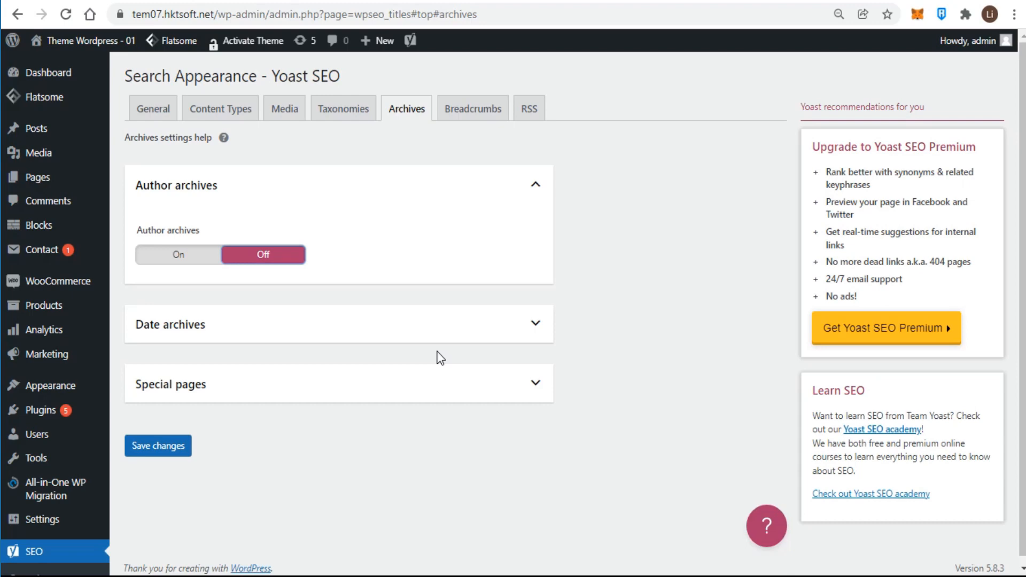
Expand the date archives and special pages sections, look over their options, and save the archives settings.
{"action": "left_click", "coordinate": [524, 323]}
{"action": "scroll", "coordinate": [426, 435], "scroll_direction": "down", "scroll_amount": 3}
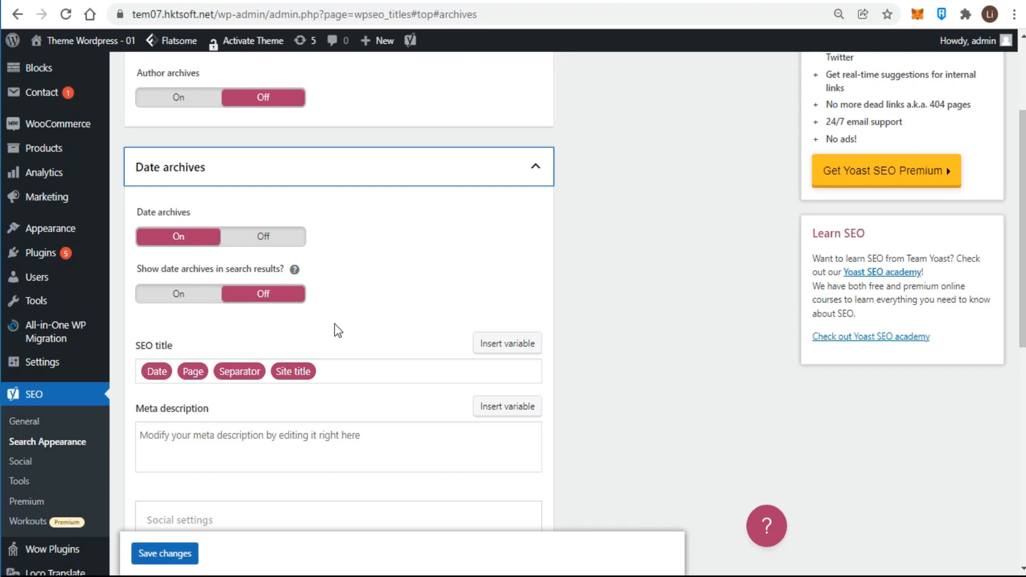
{"action": "scroll", "coordinate": [335, 325], "scroll_direction": "down", "scroll_amount": 7}
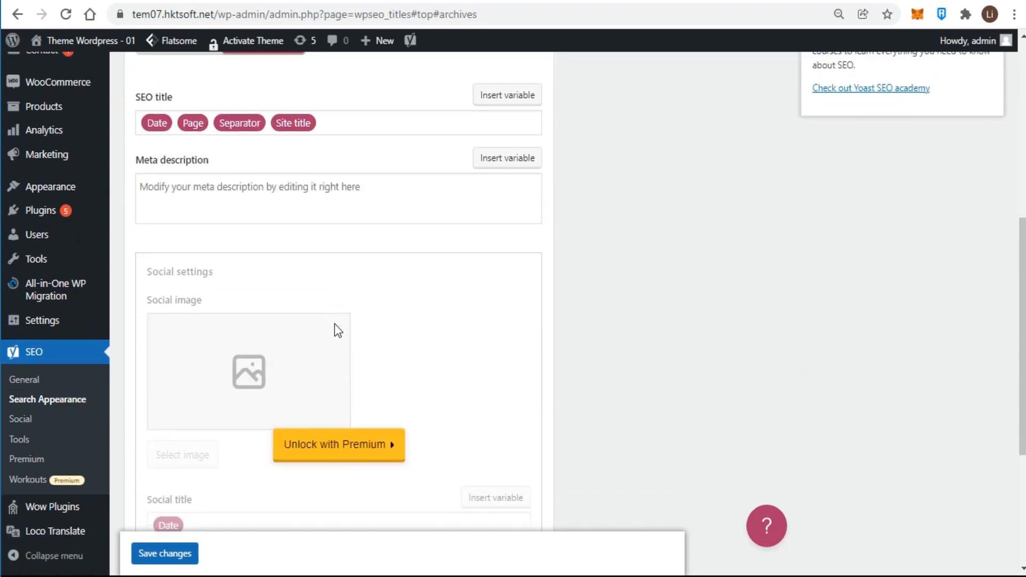
{"action": "scroll", "coordinate": [337, 331], "scroll_direction": "down", "scroll_amount": 2}
{"action": "left_click", "coordinate": [536, 447]}
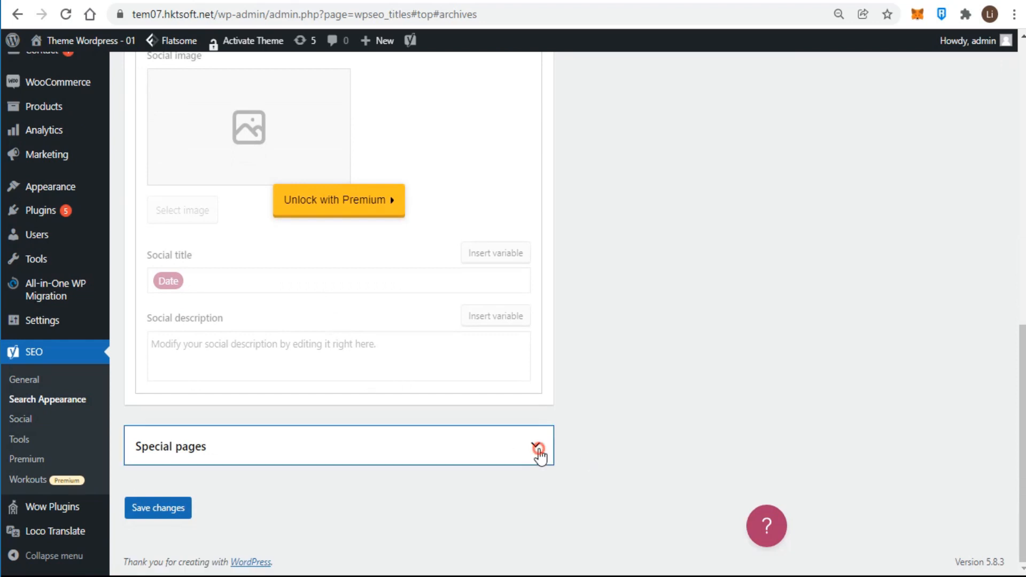
{"action": "scroll", "coordinate": [647, 395], "scroll_direction": "down", "scroll_amount": 3}
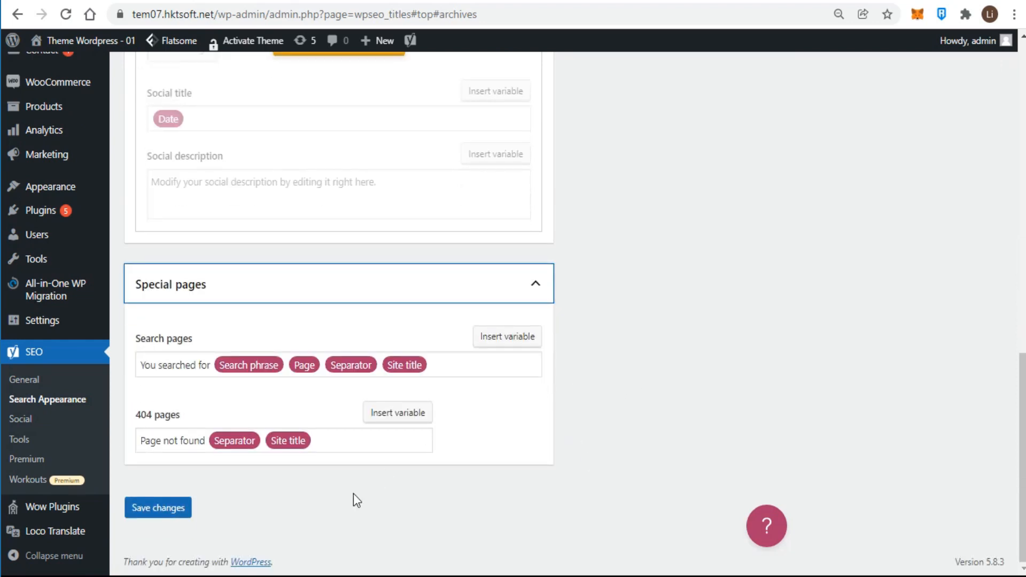
{"action": "left_click", "coordinate": [163, 508]}
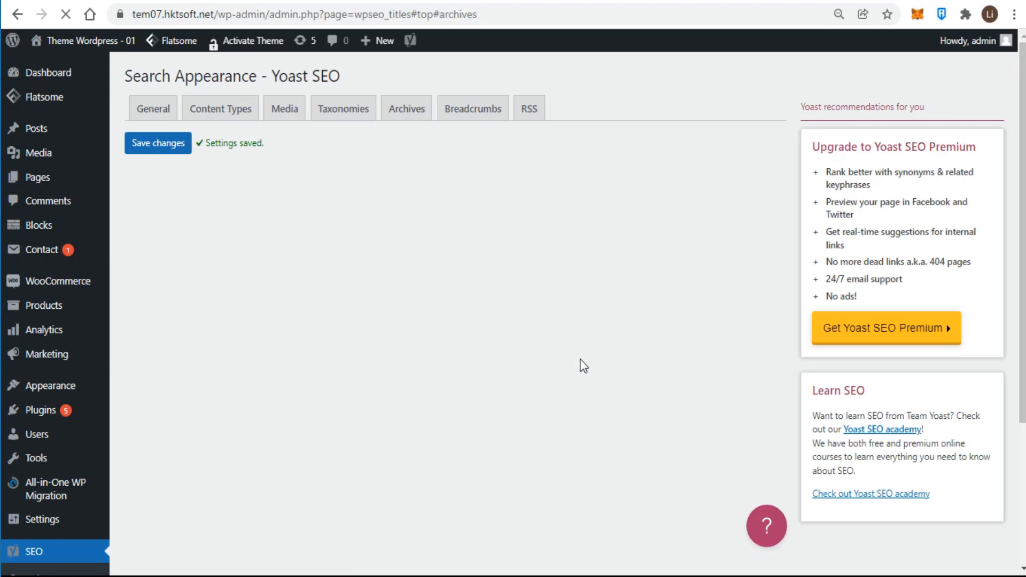
Examine the breadcrumbs settings, including the homepage anchor text, taxonomy and content type archive options, and the theme breadcrumbs switch.
{"action": "left_click", "coordinate": [470, 111]}
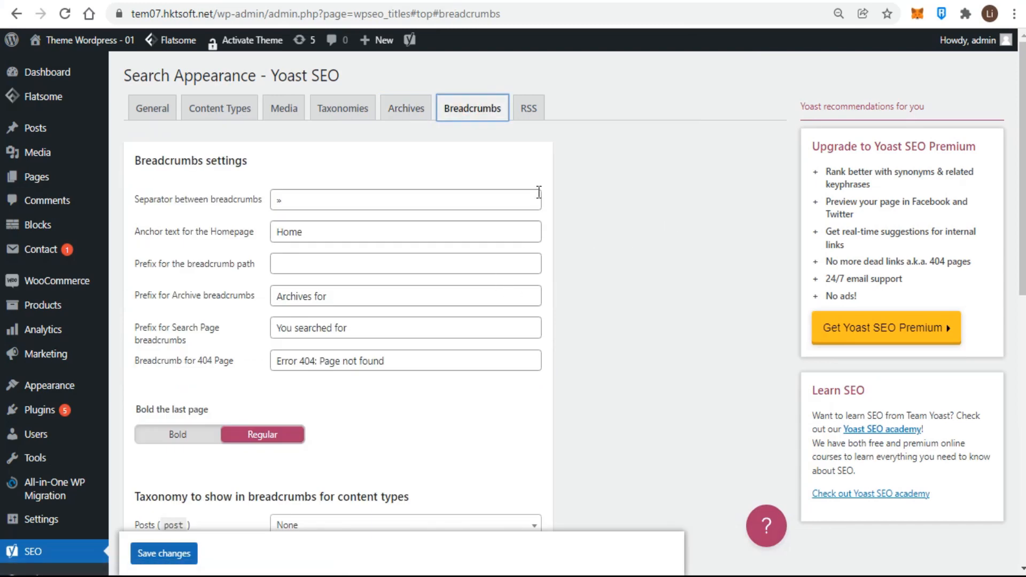
{"action": "left_click", "coordinate": [431, 234]}
{"action": "scroll", "coordinate": [541, 321], "scroll_direction": "down", "scroll_amount": 2}
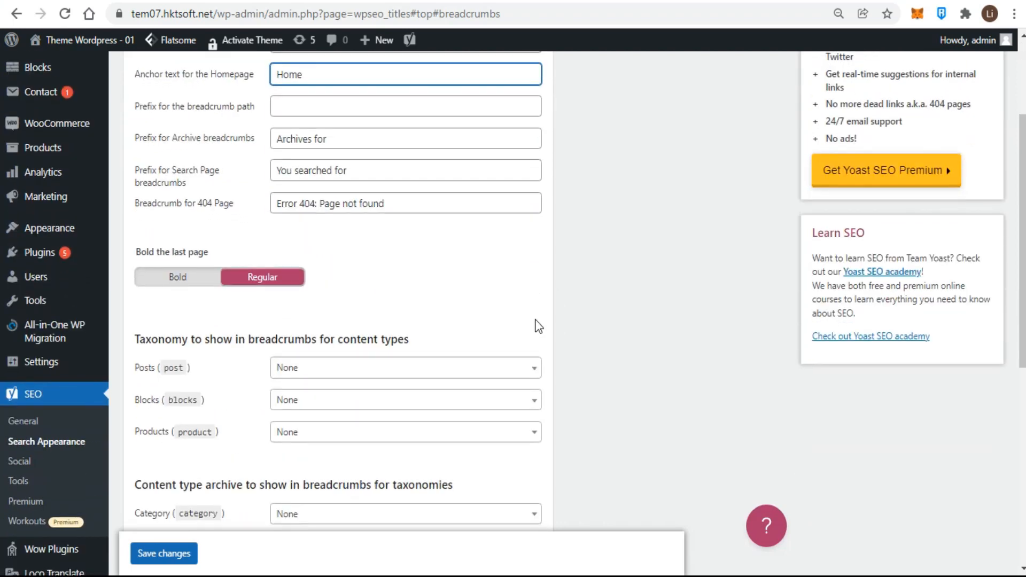
{"action": "scroll", "coordinate": [539, 323], "scroll_direction": "down", "scroll_amount": 3}
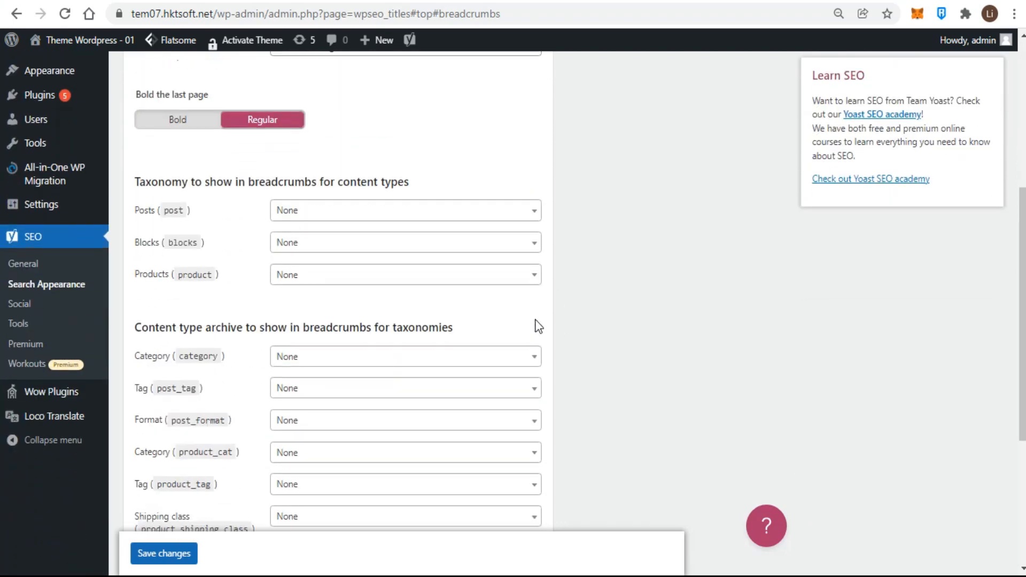
{"action": "scroll", "coordinate": [538, 326], "scroll_direction": "down", "scroll_amount": 1}
{"action": "scroll", "coordinate": [538, 327], "scroll_direction": "down", "scroll_amount": 1}
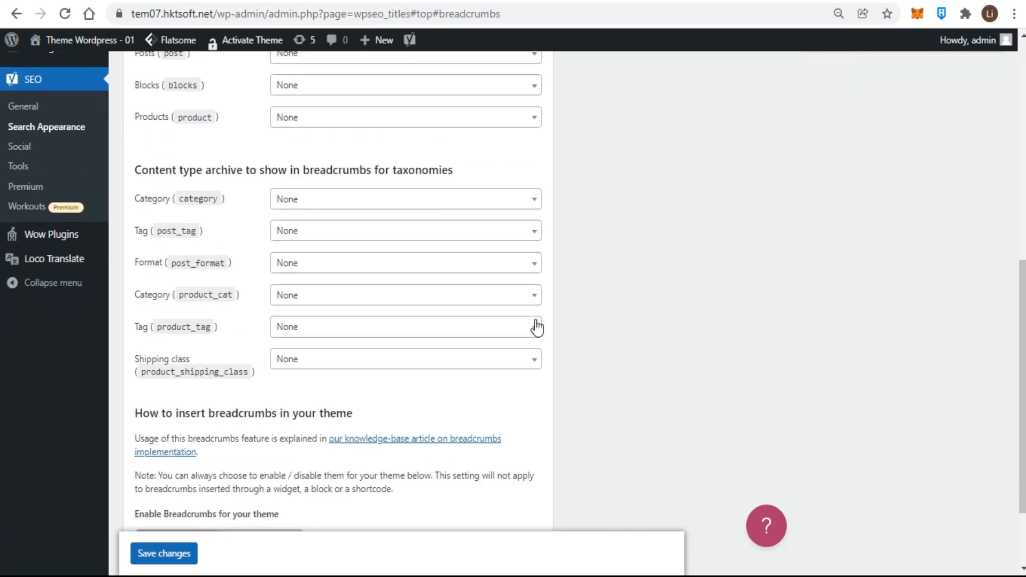
{"action": "scroll", "coordinate": [538, 327], "scroll_direction": "down", "scroll_amount": 1}
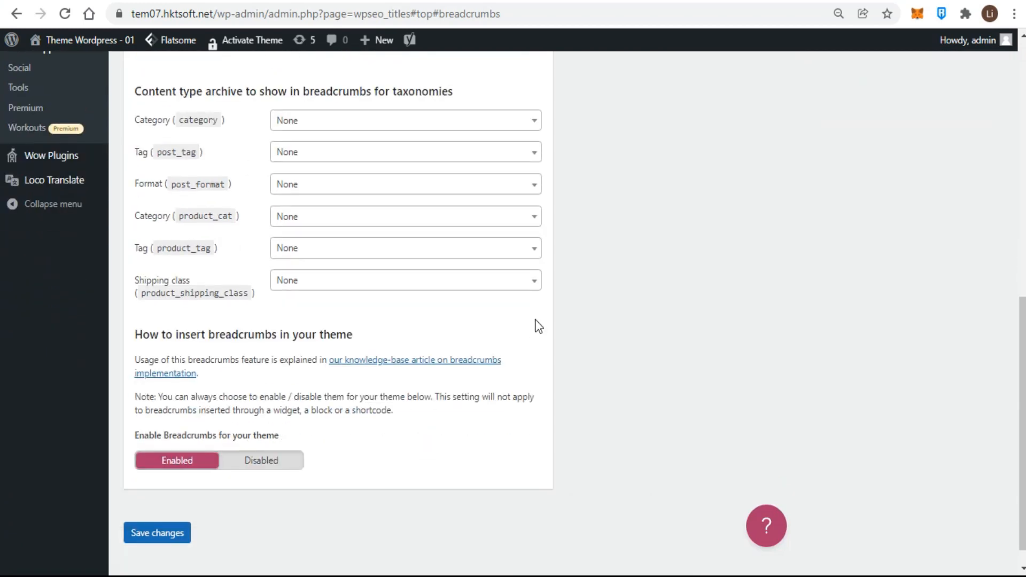
{"action": "scroll", "coordinate": [539, 326], "scroll_direction": "down", "scroll_amount": 1}
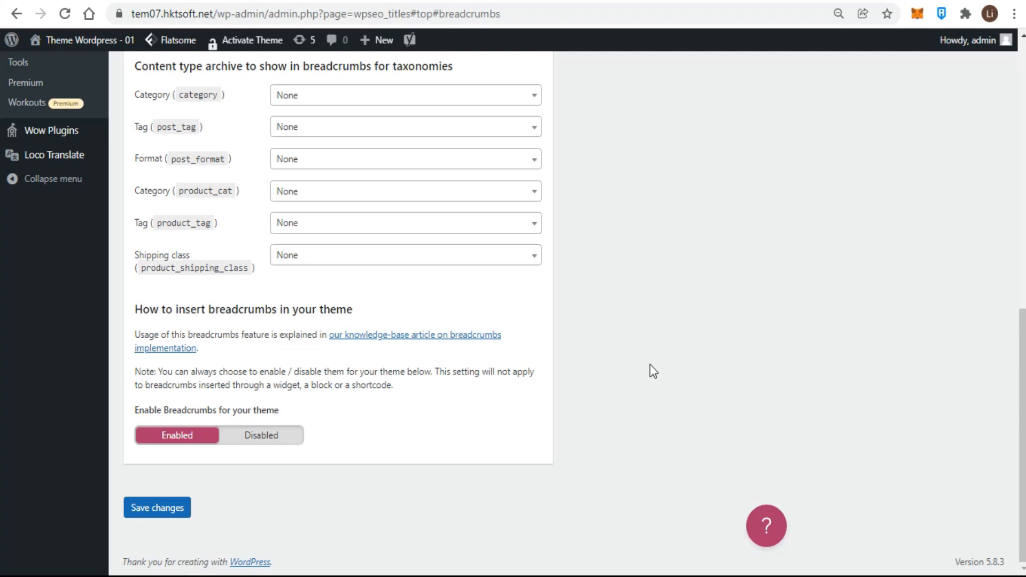
{"action": "scroll", "coordinate": [650, 365], "scroll_direction": "up", "scroll_amount": 10}
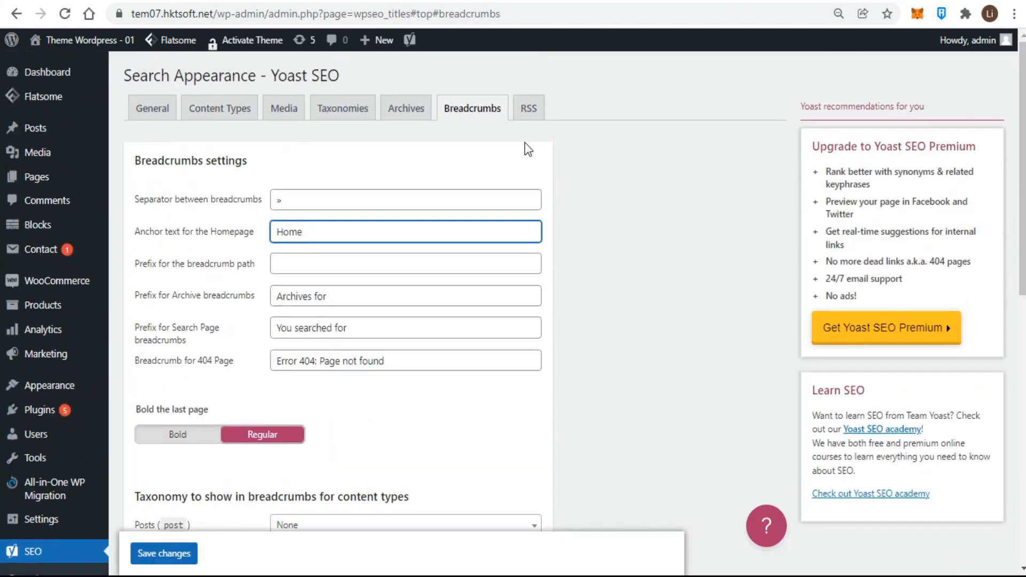
Review the RSS feed content fields and available variables, and save the RSS settings.
{"action": "left_click", "coordinate": [530, 110]}
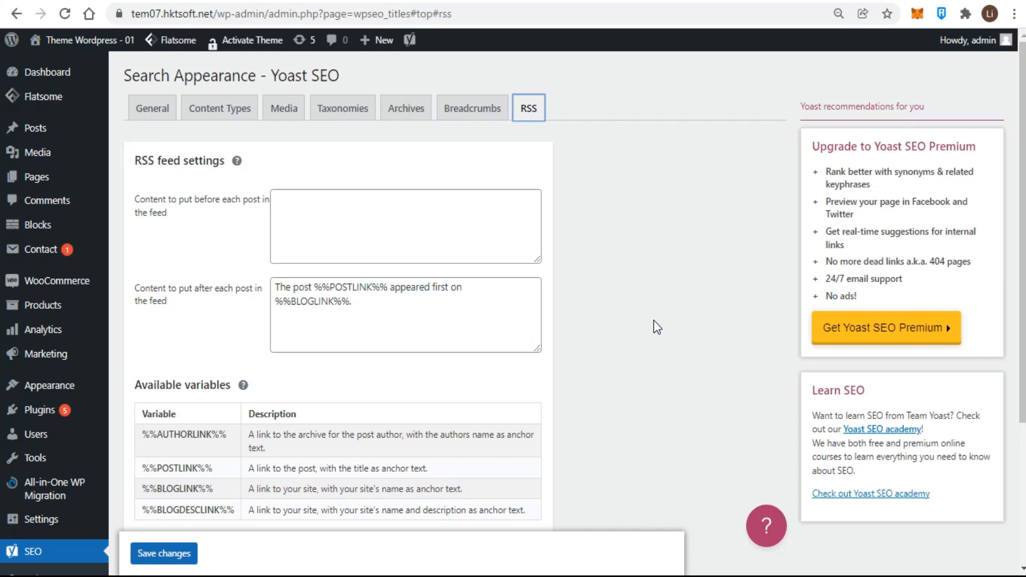
{"action": "scroll", "coordinate": [653, 320], "scroll_direction": "down", "scroll_amount": 2}
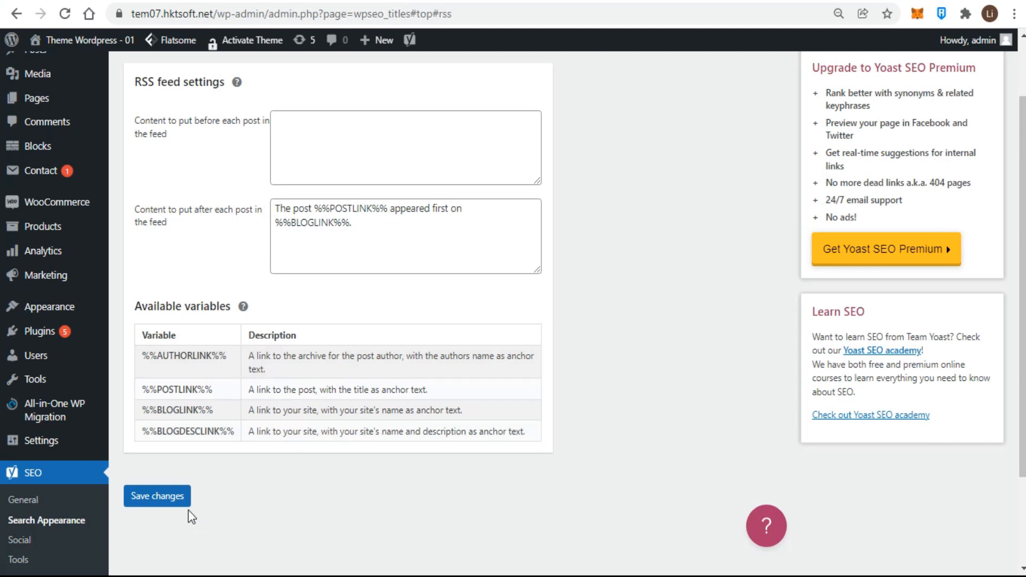
{"action": "left_click", "coordinate": [166, 502]}
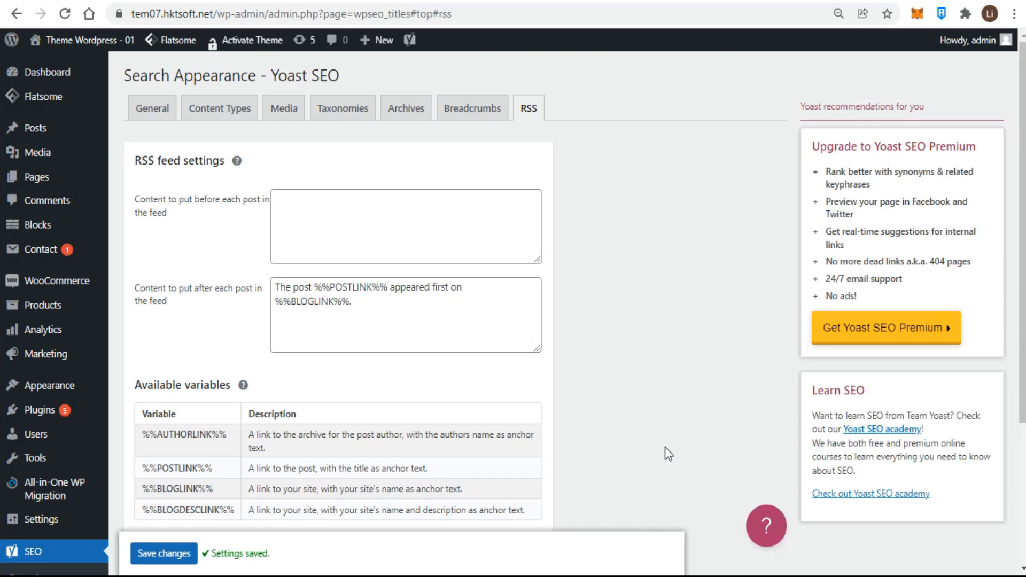
Open the SEO plugin's Social settings page with the organization social profiles.
{"action": "mouse_move", "coordinate": [2, 409]}
{"action": "scroll", "coordinate": [3, 409], "scroll_direction": "down", "scroll_amount": 1}
{"action": "scroll", "coordinate": [4, 412], "scroll_direction": "down", "scroll_amount": 1}
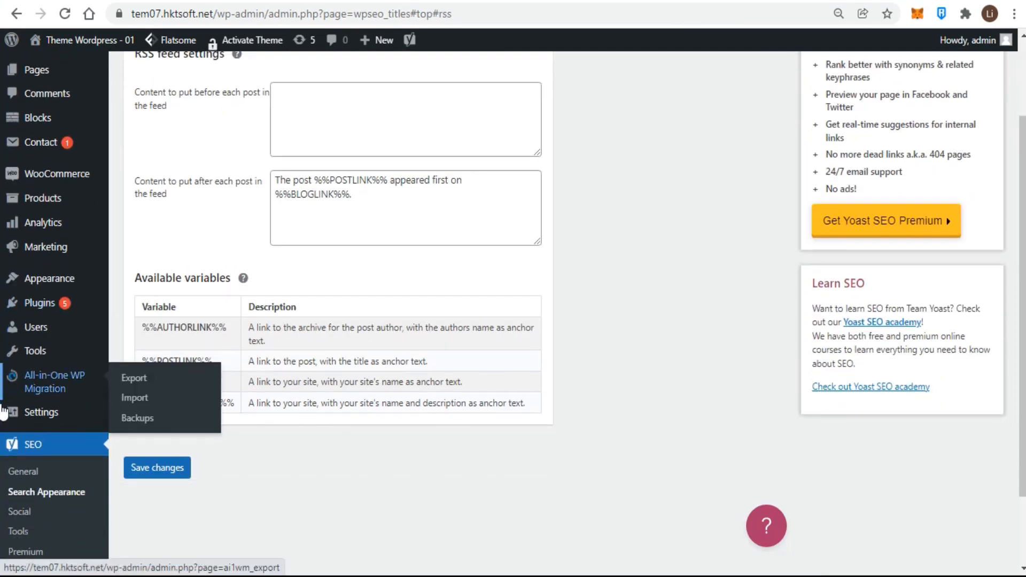
{"action": "left_click", "coordinate": [20, 463]}
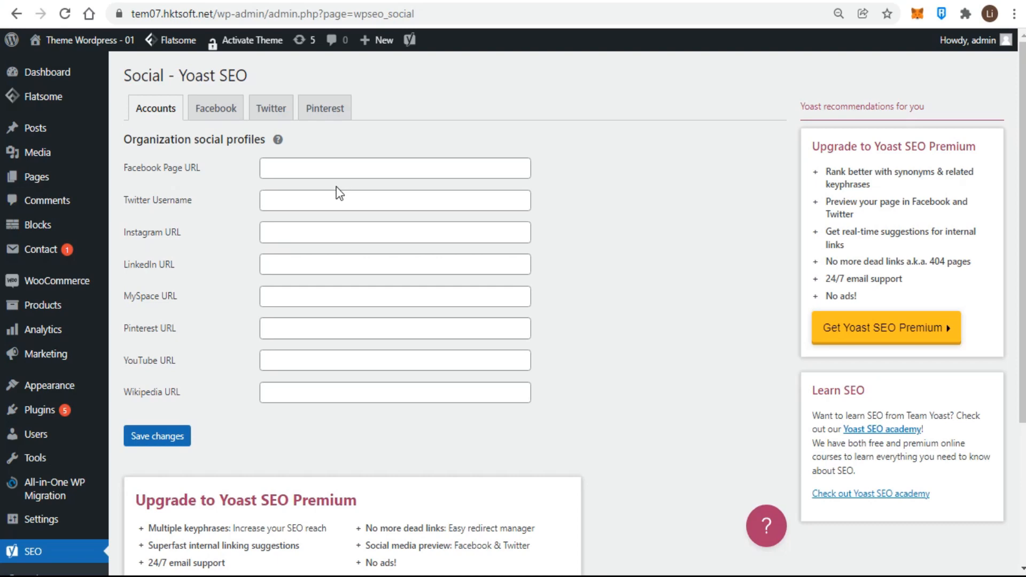
In the Facebook settings, switch Open Graph meta data to Disabled and back to Enabled.
{"action": "left_click", "coordinate": [217, 110]}
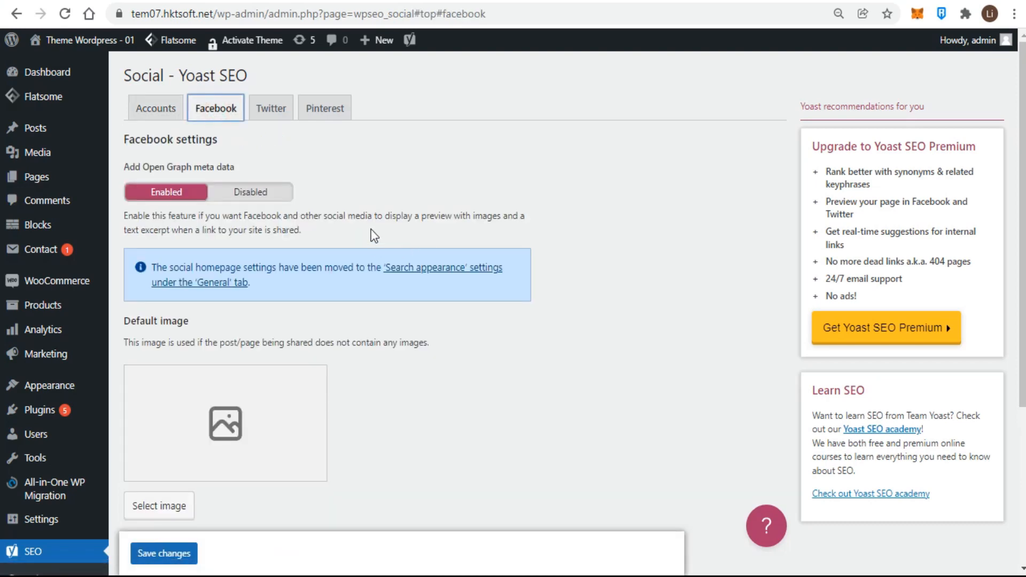
{"action": "left_click", "coordinate": [263, 198]}
{"action": "left_click", "coordinate": [159, 198]}
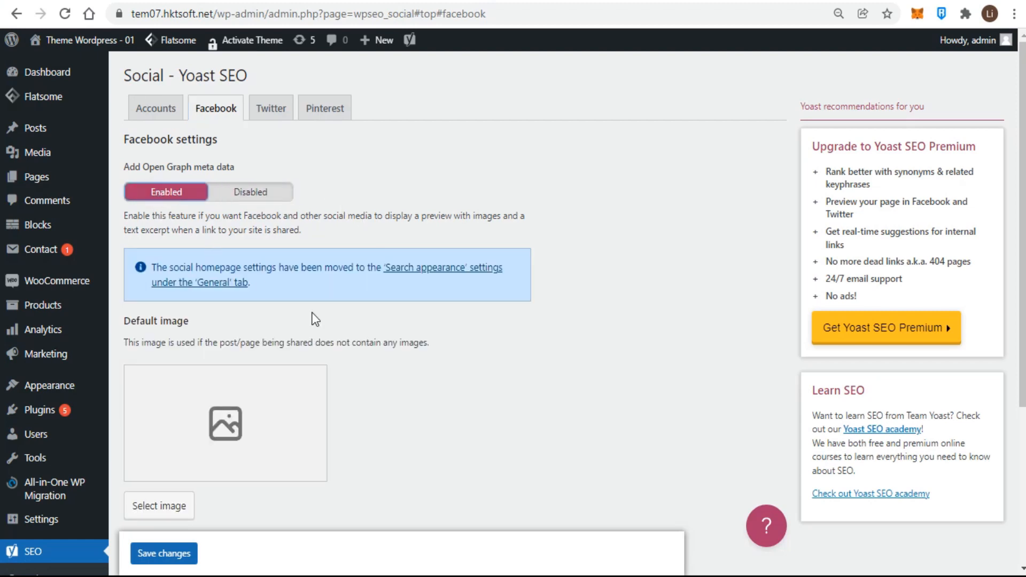
Set images-2-1.jpg from the media library as the default Facebook image and look over the page.
{"action": "left_click", "coordinate": [161, 508]}
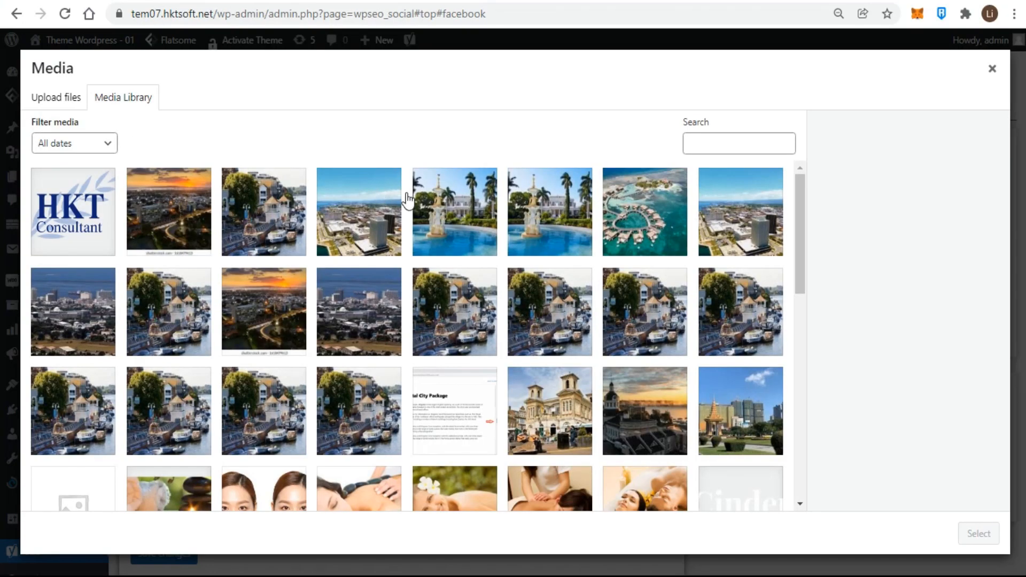
{"action": "left_click", "coordinate": [169, 211]}
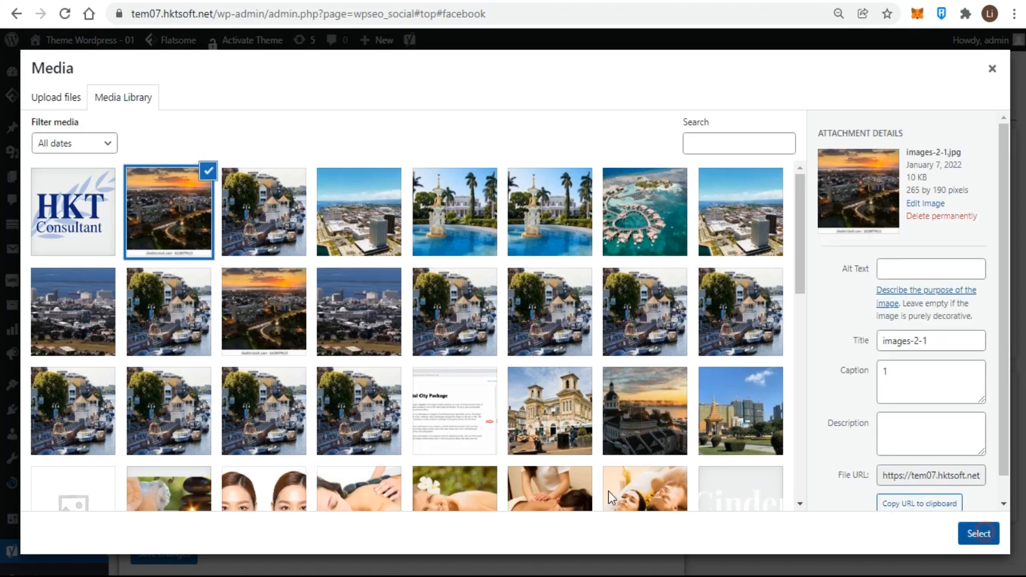
{"action": "left_click", "coordinate": [979, 534]}
{"action": "scroll", "coordinate": [465, 461], "scroll_direction": "down", "scroll_amount": 6}
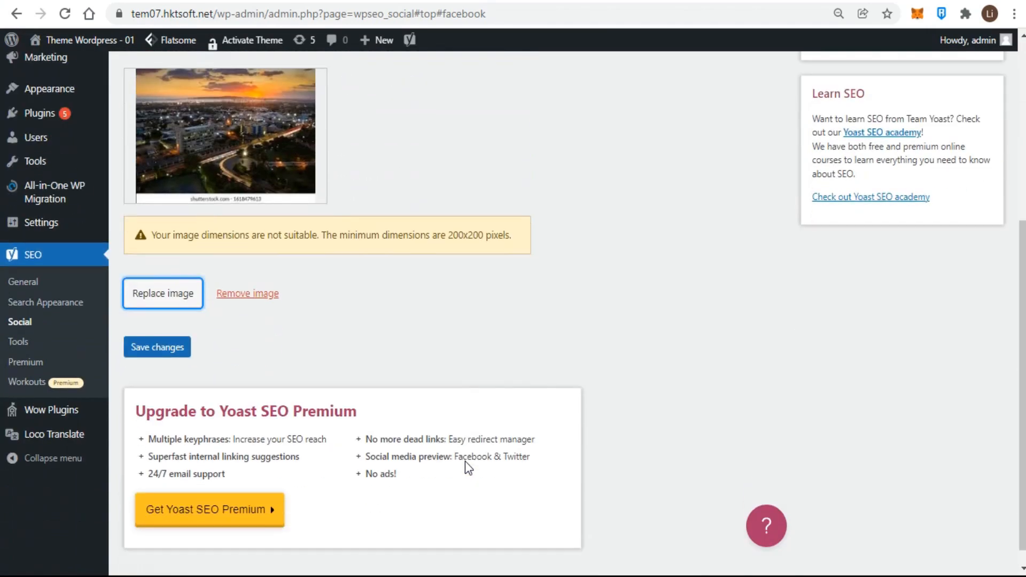
{"action": "scroll", "coordinate": [465, 460], "scroll_direction": "up", "scroll_amount": 6}
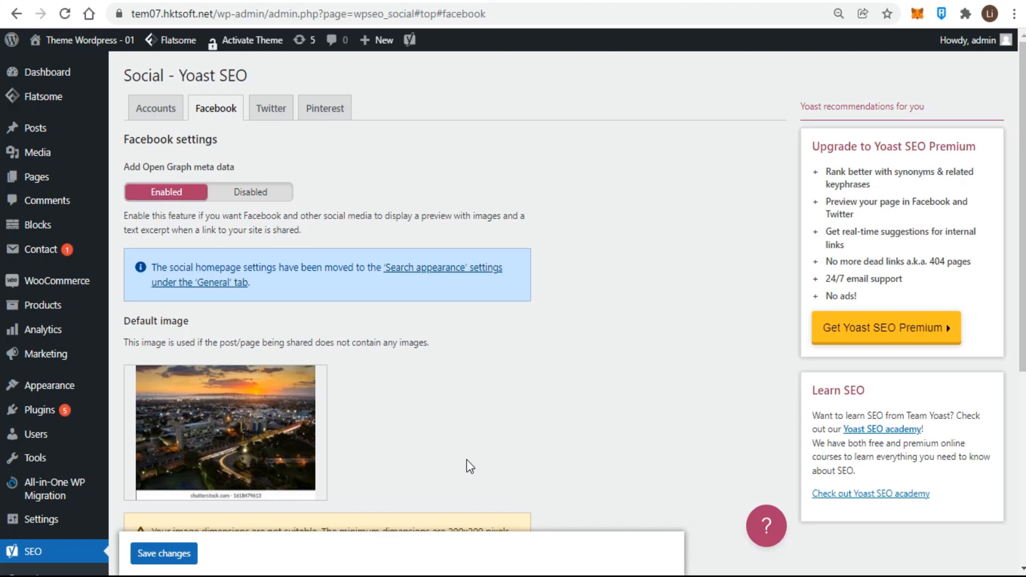
Review the Twitter settings on the Social page, including the available default card types.
{"action": "left_click", "coordinate": [271, 107]}
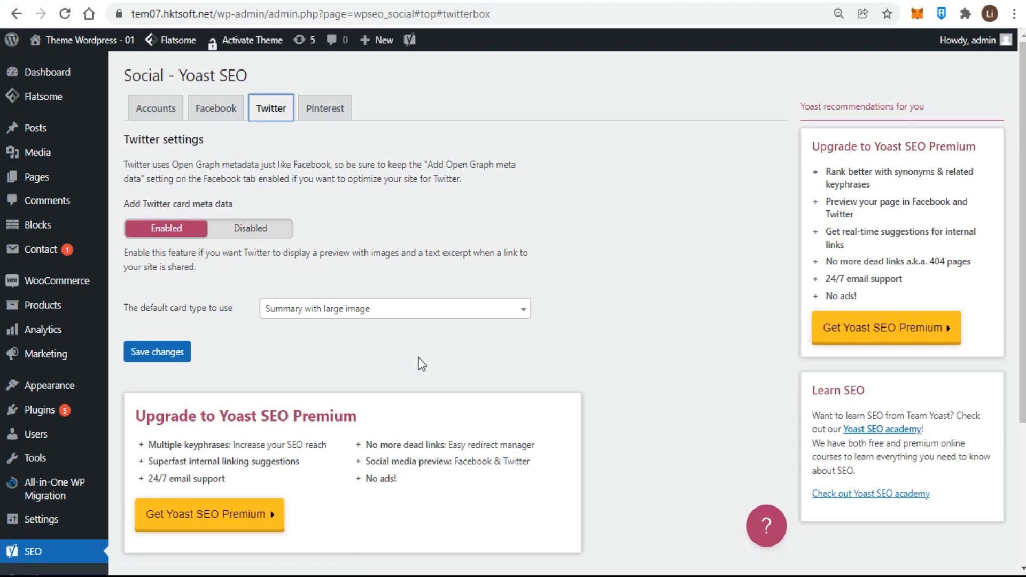
{"action": "scroll", "coordinate": [418, 358], "scroll_direction": "down", "scroll_amount": 1}
{"action": "scroll", "coordinate": [418, 358], "scroll_direction": "down", "scroll_amount": 2}
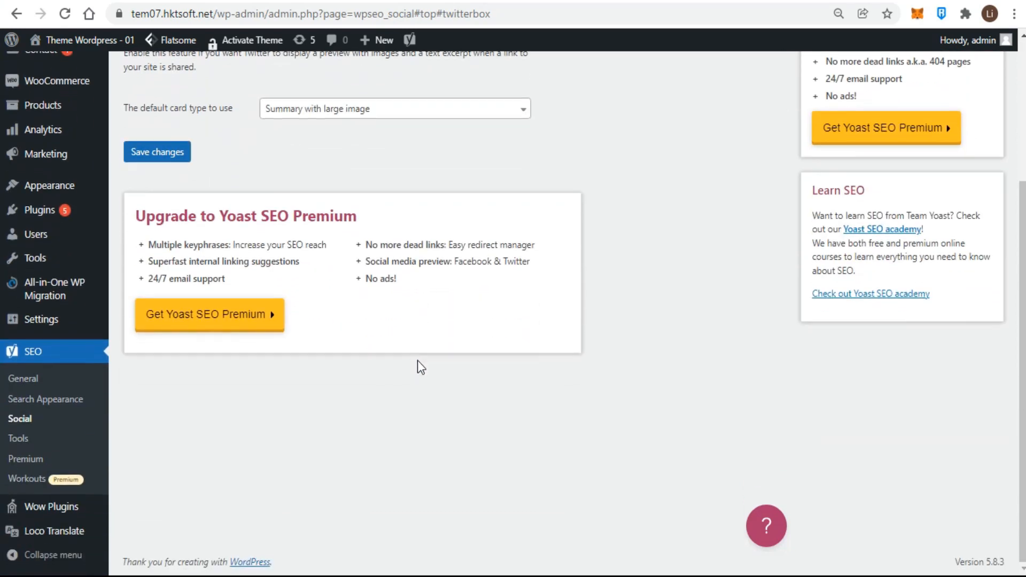
{"action": "scroll", "coordinate": [475, 400], "scroll_direction": "up", "scroll_amount": 3}
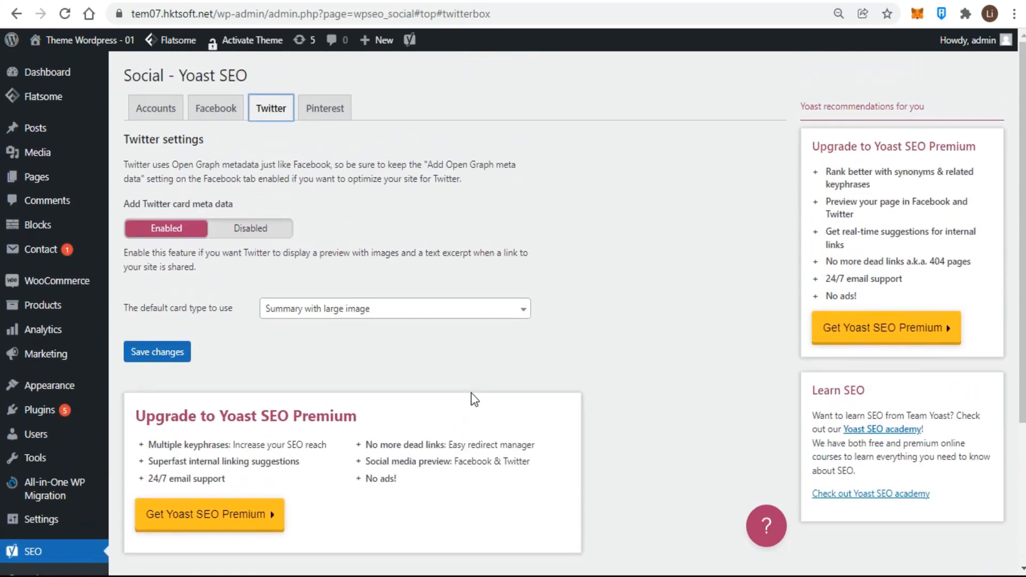
{"action": "left_click", "coordinate": [518, 313]}
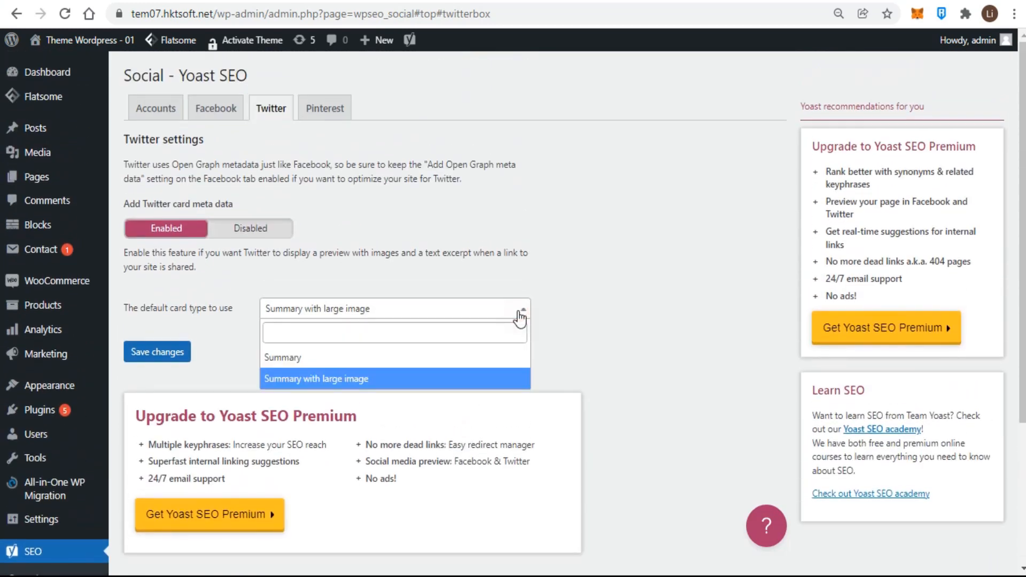
{"action": "left_click", "coordinate": [519, 317]}
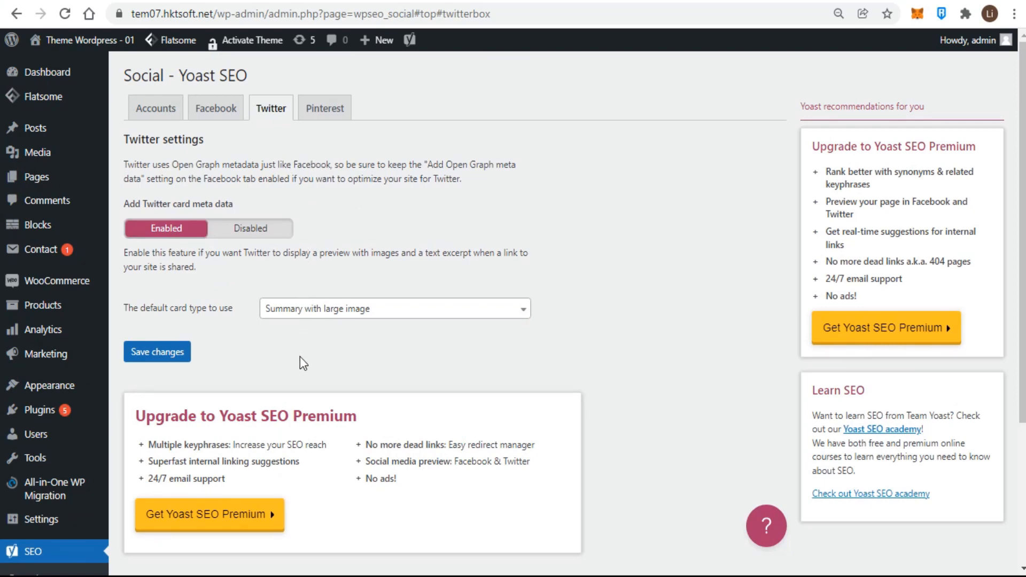
Look over the Pinterest settings and the Pinterest confirmation field.
{"action": "left_click", "coordinate": [327, 109]}
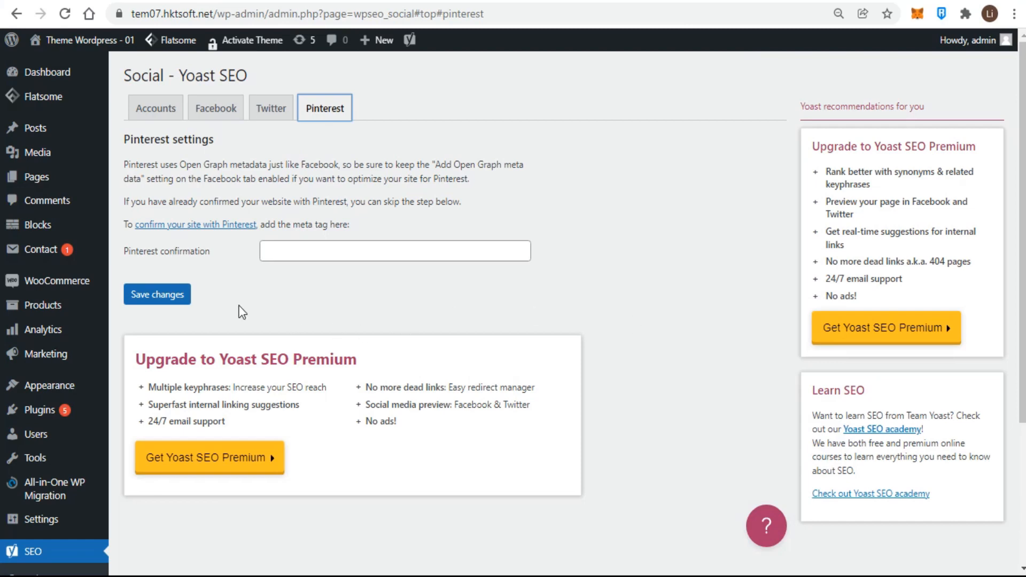
{"action": "scroll", "coordinate": [64, 513], "scroll_direction": "down", "scroll_amount": 2}
{"action": "scroll", "coordinate": [25, 530], "scroll_direction": "down", "scroll_amount": 2}
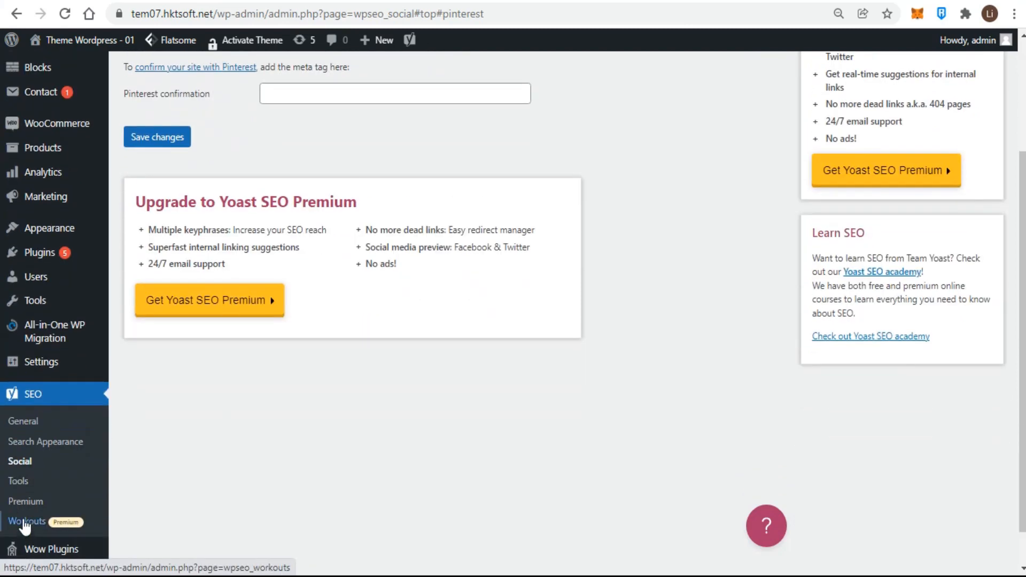
Open the File editor among the SEO plugin's tools and read through the .htaccess file content.
{"action": "left_click", "coordinate": [18, 482]}
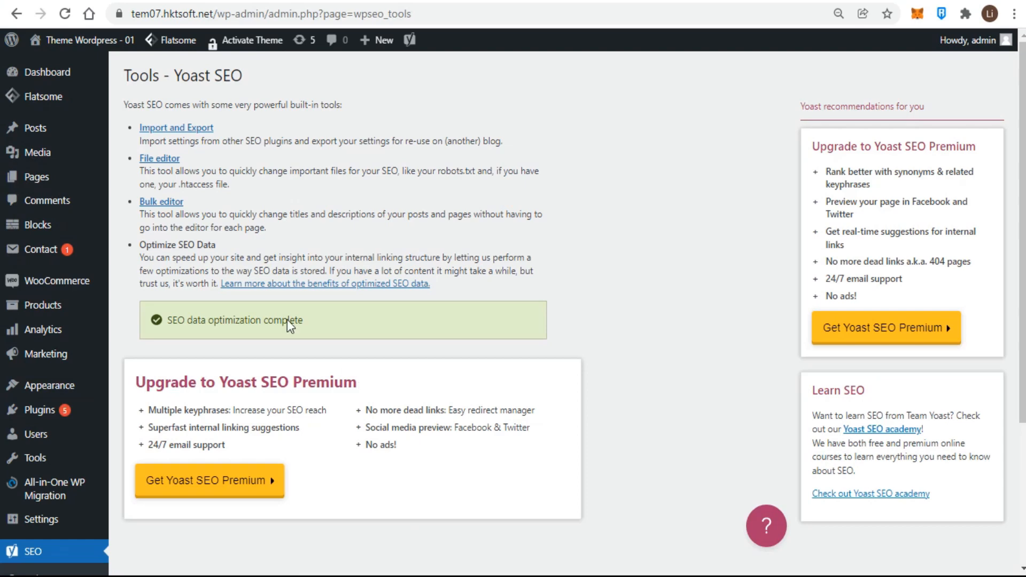
{"action": "left_click", "coordinate": [159, 158]}
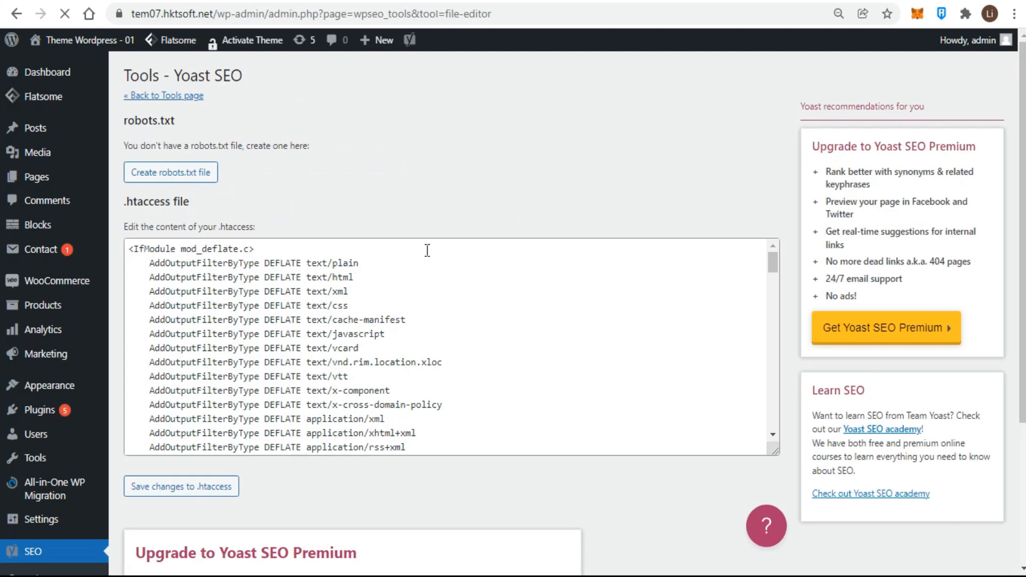
{"action": "scroll", "coordinate": [424, 250], "scroll_direction": "down", "scroll_amount": 15}
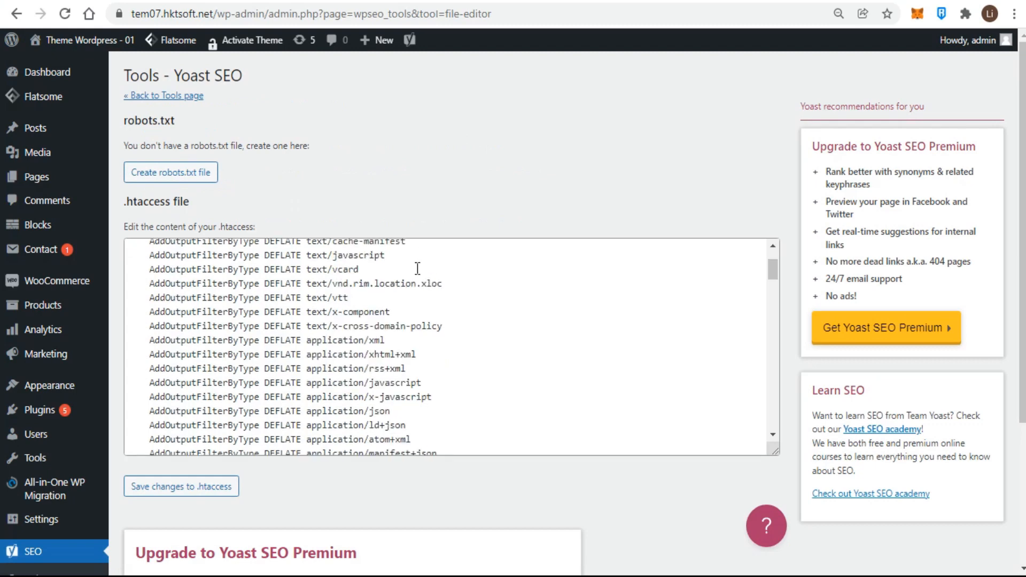
{"action": "scroll", "coordinate": [414, 314], "scroll_direction": "down", "scroll_amount": 15}
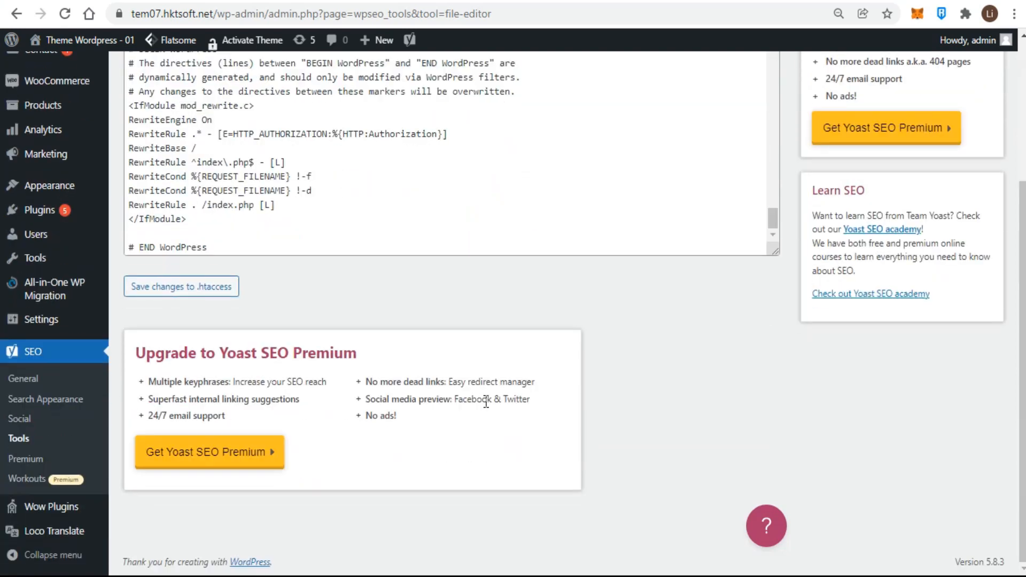
{"action": "scroll", "coordinate": [487, 402], "scroll_direction": "up", "scroll_amount": 3}
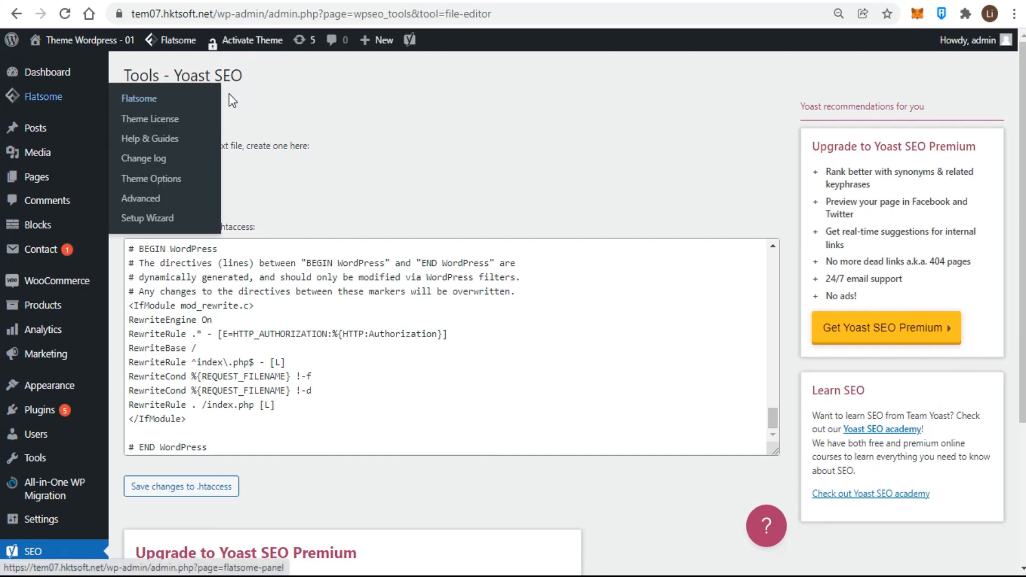
In the Bulk editor, set the new Yoast SEO title of the "7 - Day Capital City Package" post to "Kingston" and save it.
{"action": "left_click", "coordinate": [155, 96]}
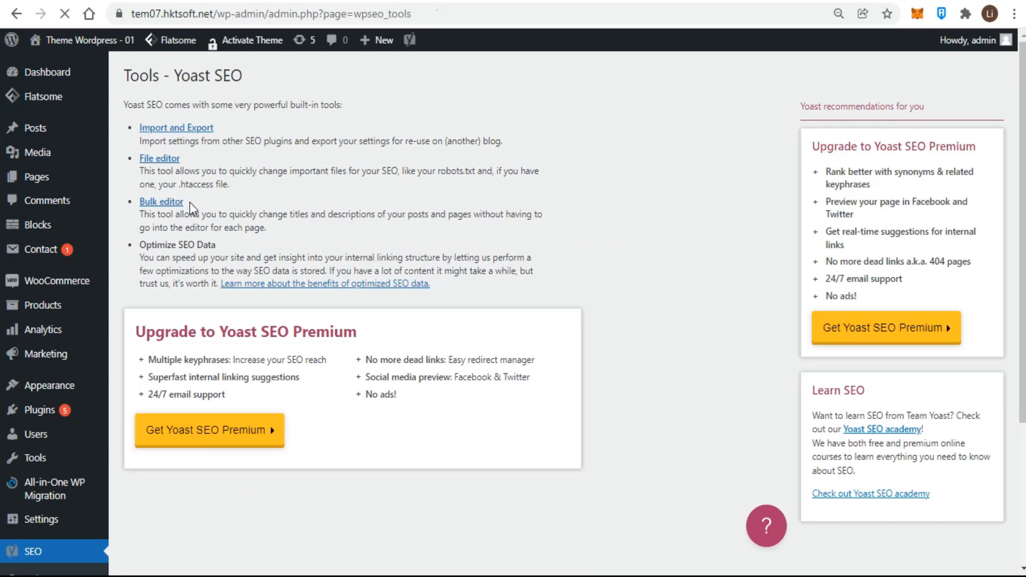
{"action": "left_click", "coordinate": [163, 202]}
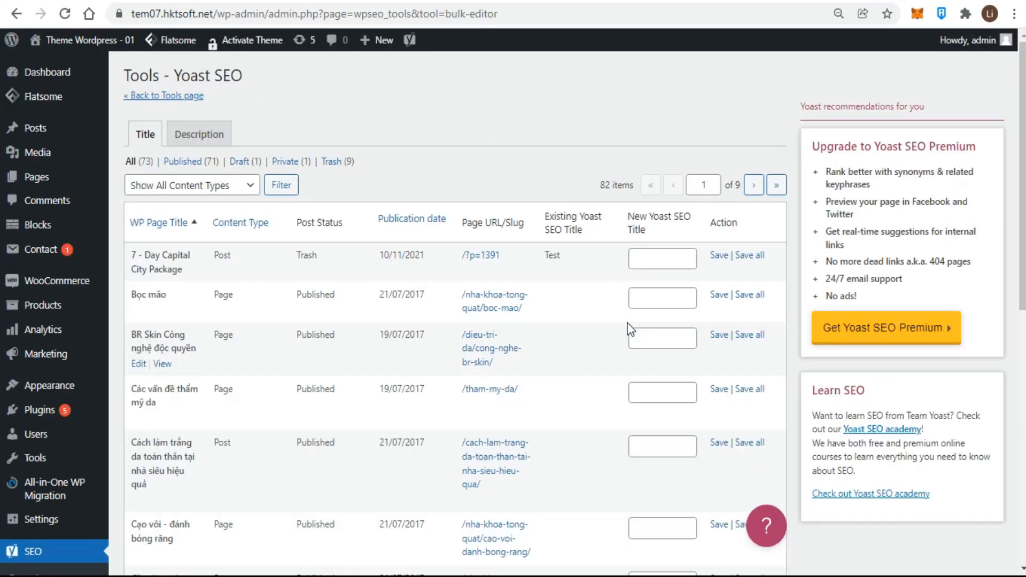
{"action": "left_click", "coordinate": [671, 261]}
{"action": "type", "text": "King"}
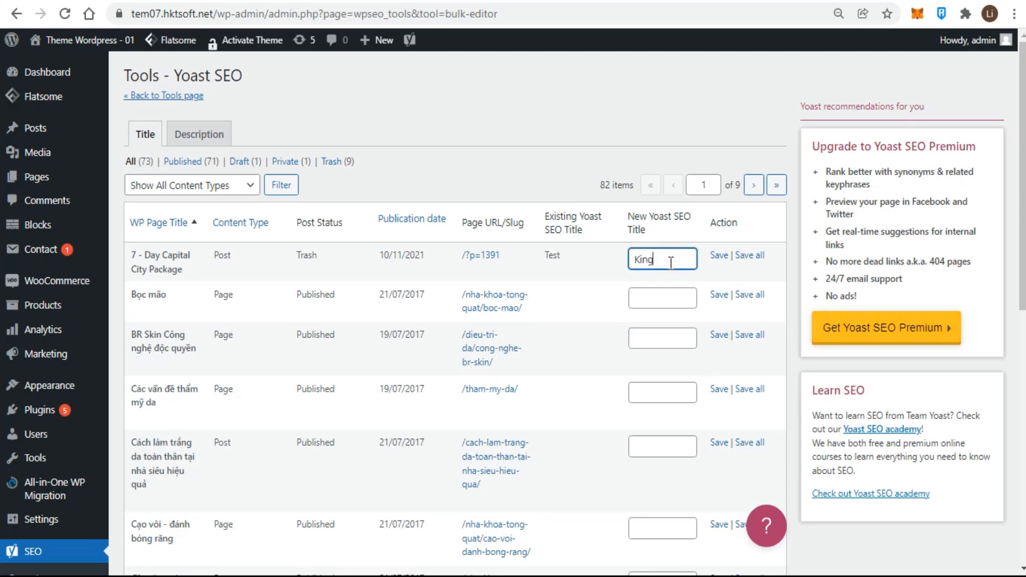
{"action": "type", "text": "ston"}
{"action": "left_click", "coordinate": [719, 255]}
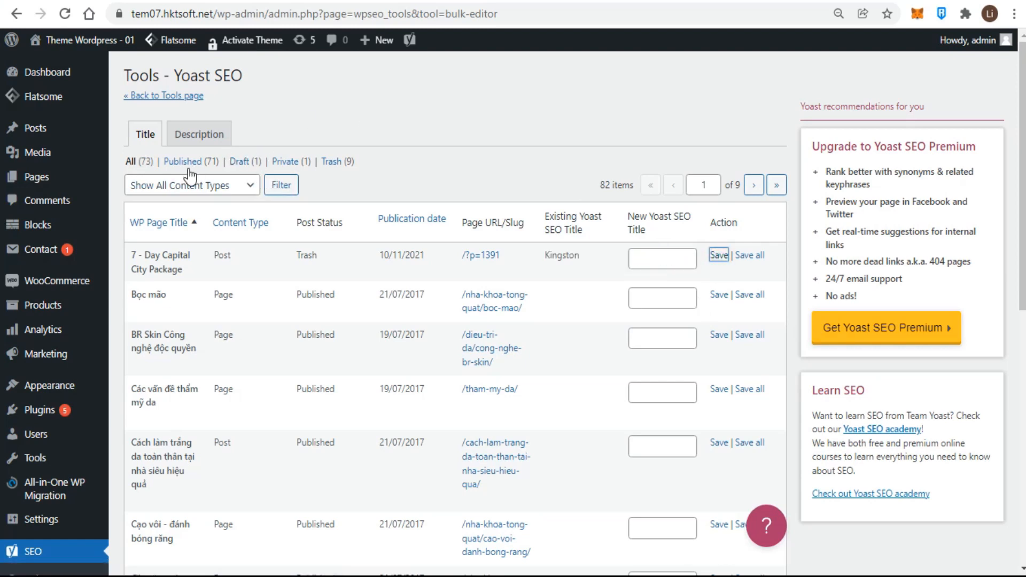
Check the bulk editor's Description list, switch back to the Title list and return to the Tools overview.
{"action": "left_click", "coordinate": [200, 136]}
{"action": "left_click", "coordinate": [145, 137]}
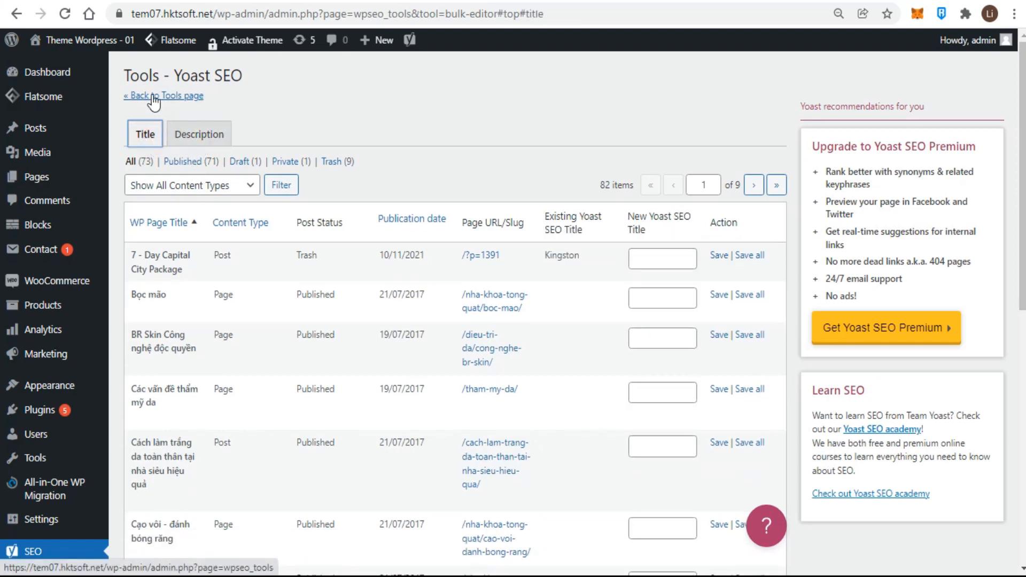
{"action": "left_click", "coordinate": [152, 101]}
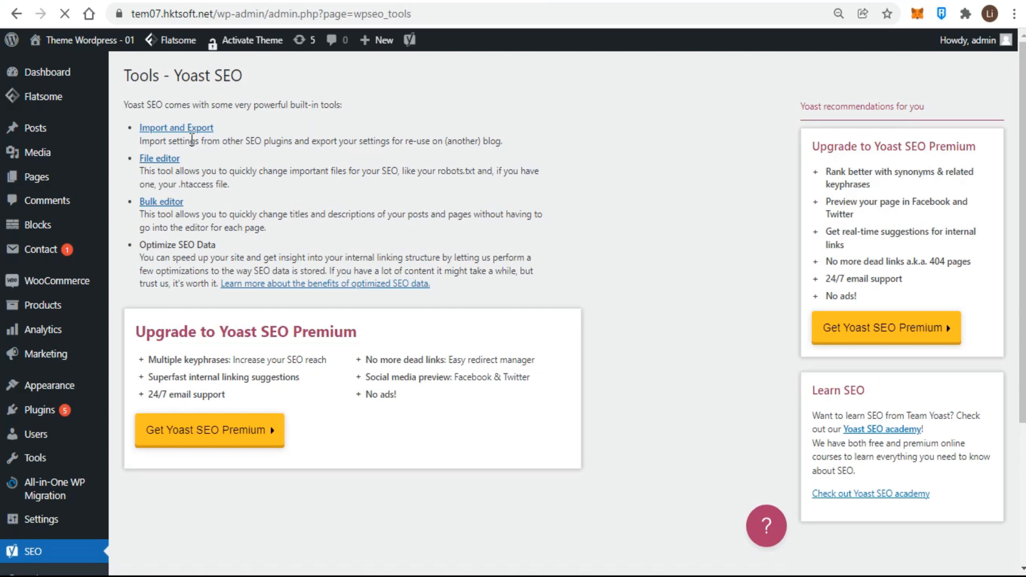
Open the Import and Export tool and look through its import, export and other-SEO-plugin import sections.
{"action": "left_click", "coordinate": [185, 128]}
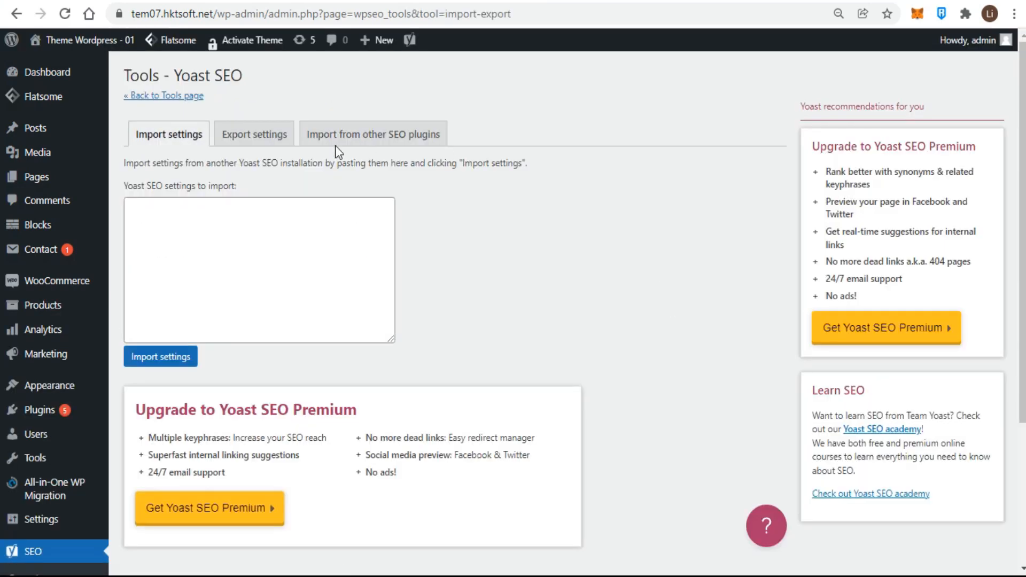
{"action": "left_click", "coordinate": [266, 137]}
{"action": "left_click", "coordinate": [365, 143]}
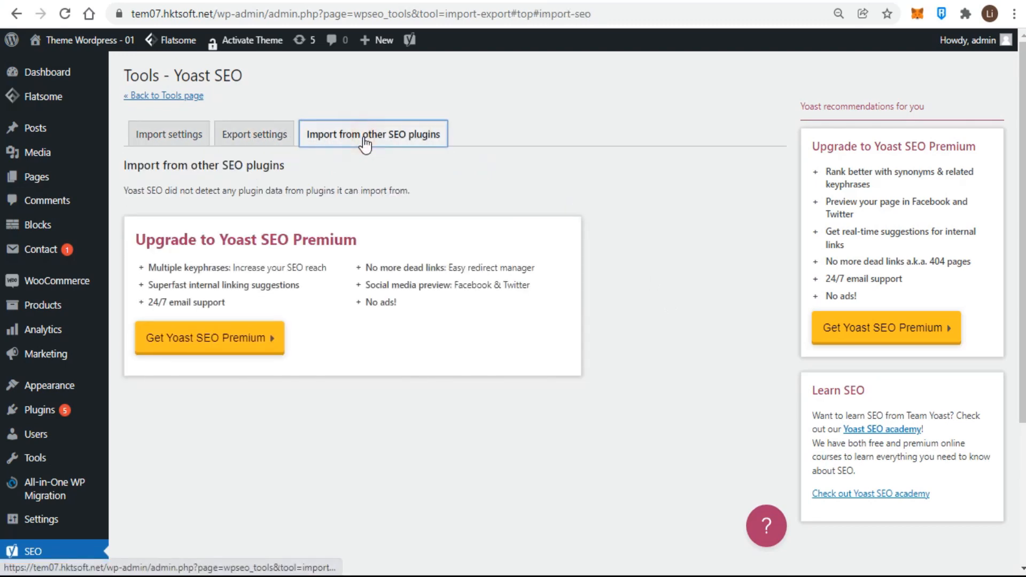
{"action": "left_click", "coordinate": [170, 134]}
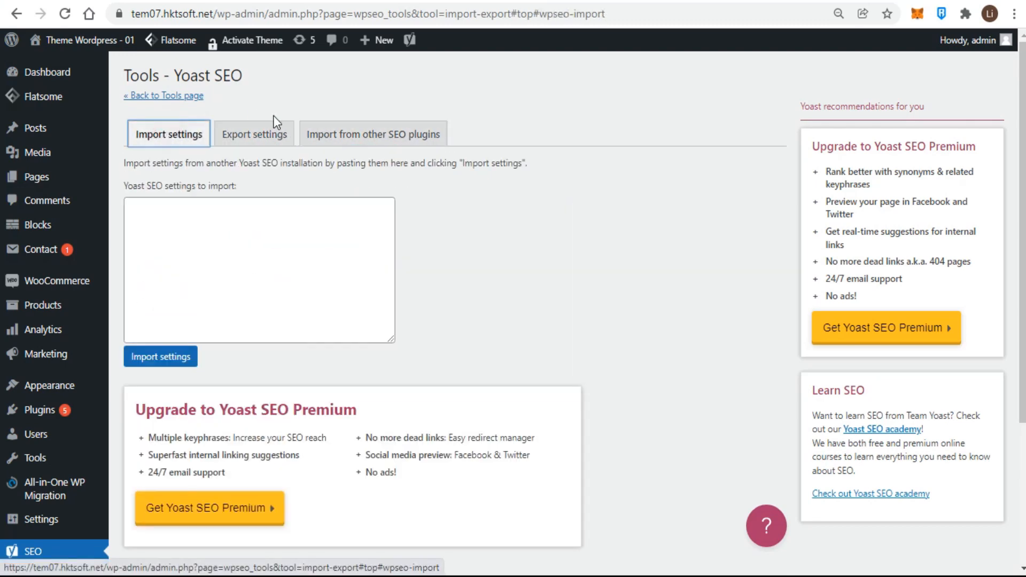
{"action": "scroll", "coordinate": [326, 313], "scroll_direction": "down", "scroll_amount": 4}
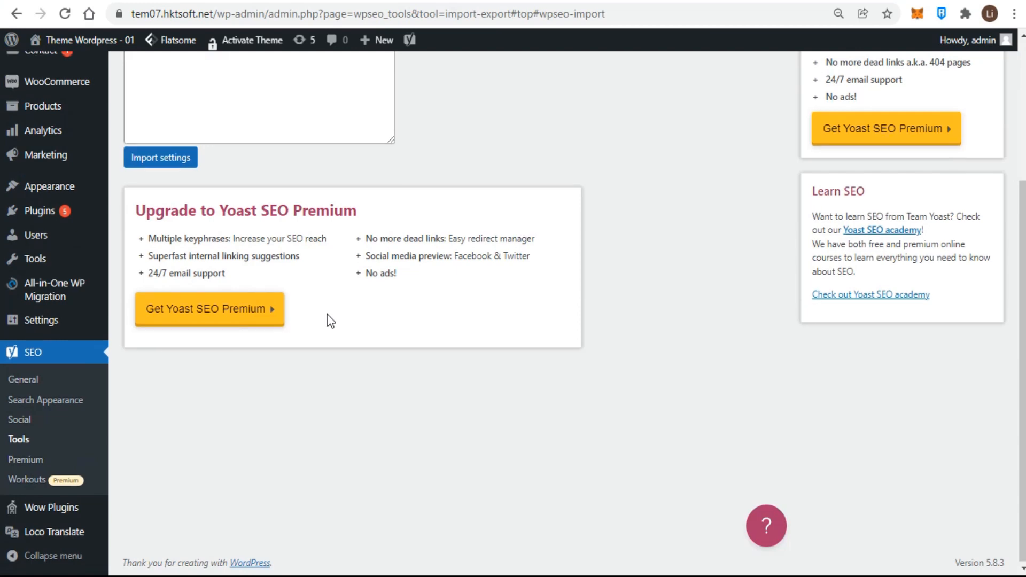
{"action": "scroll", "coordinate": [328, 314], "scroll_direction": "up", "scroll_amount": 4}
{"action": "left_click", "coordinate": [636, 117]}
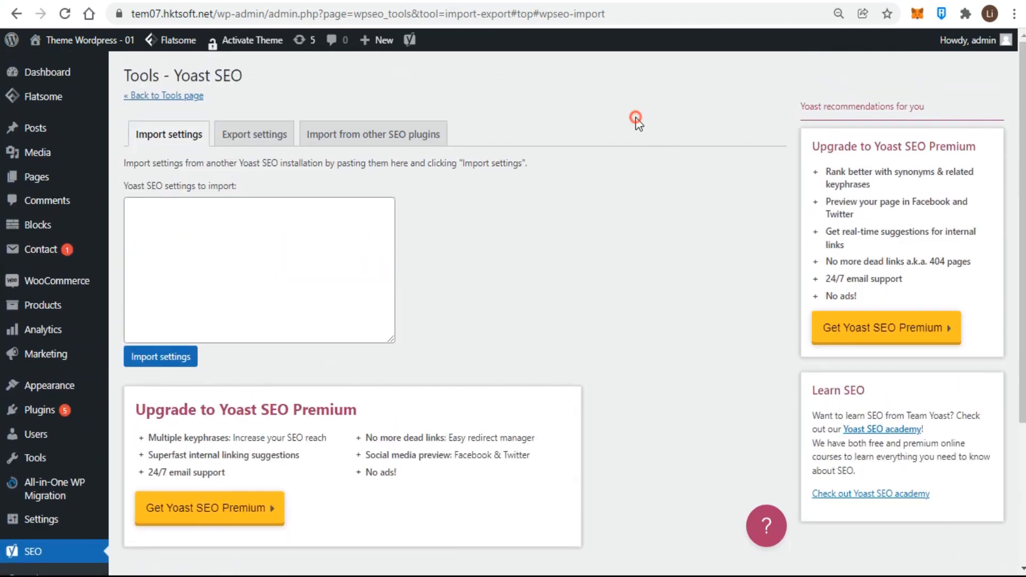